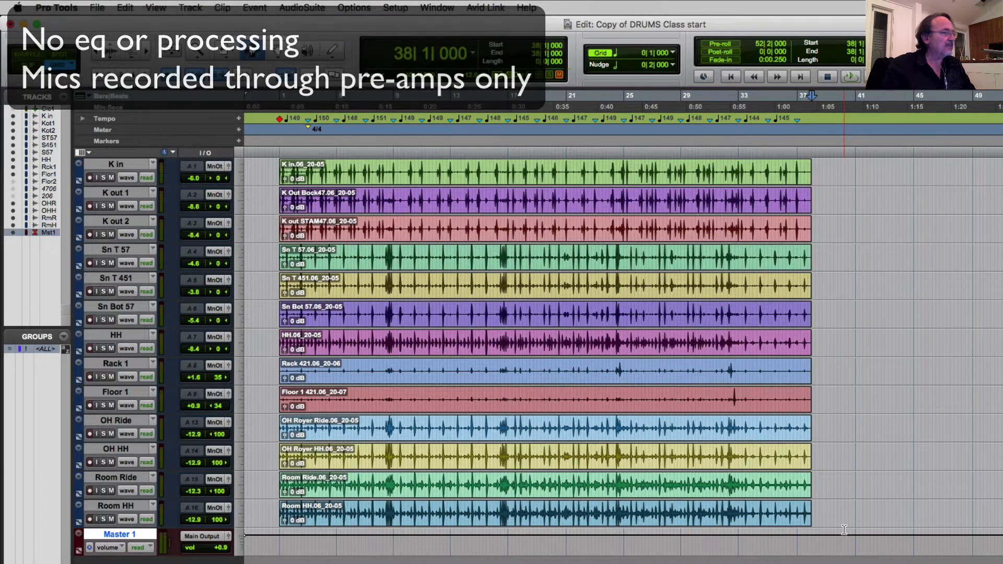
Show the mixer, select the kick channels K in, K out 1 and K out 2, and open the K in comment.
key("super+equal")
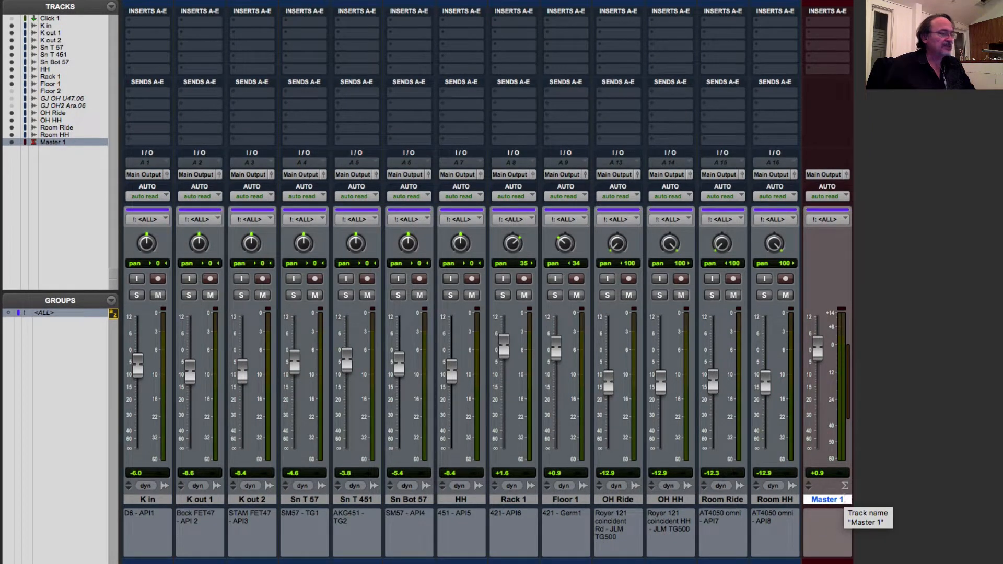
left_click(135, 500)
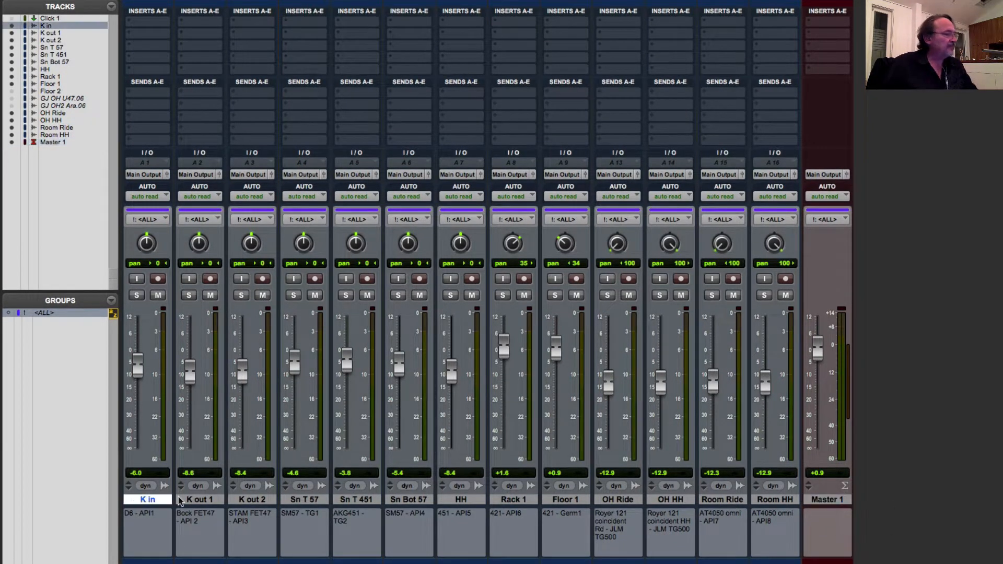
left_click(193, 501, "shift")
left_click(241, 501, "shift")
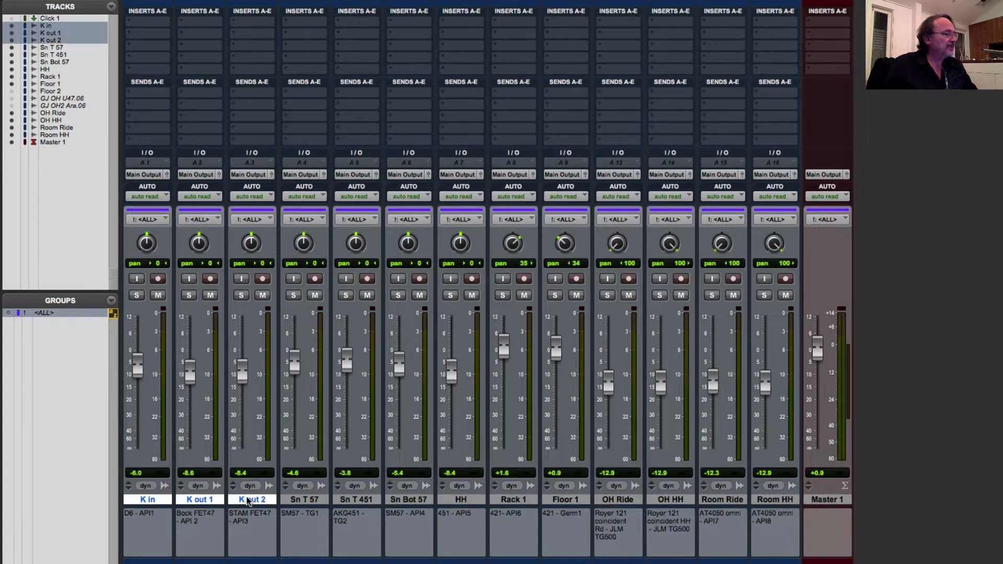
left_click(153, 531)
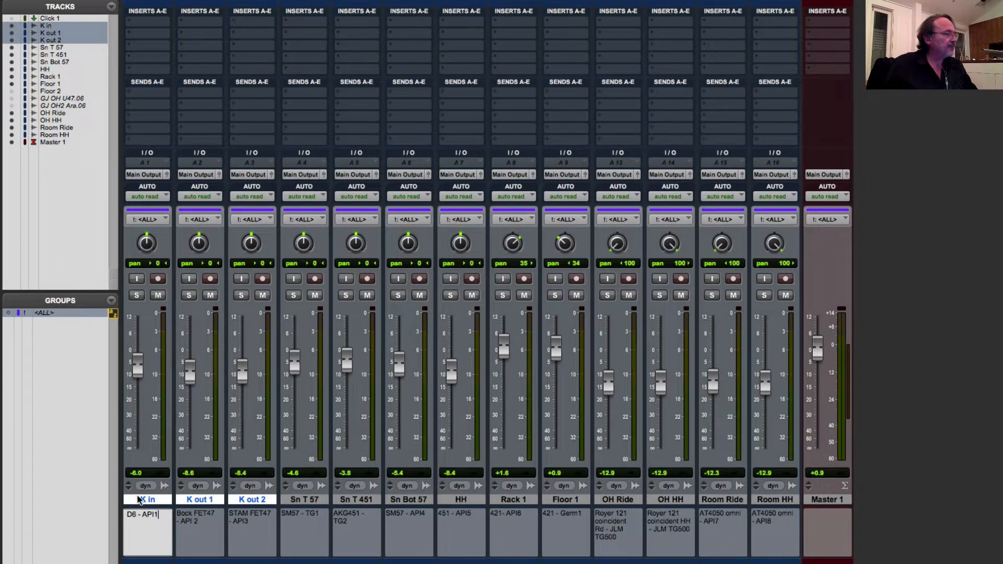
Review the microphone and preamp comments on the K in, K out 1 and K out 2 channels one at a time.
left_click(314, 500)
left_click(140, 500)
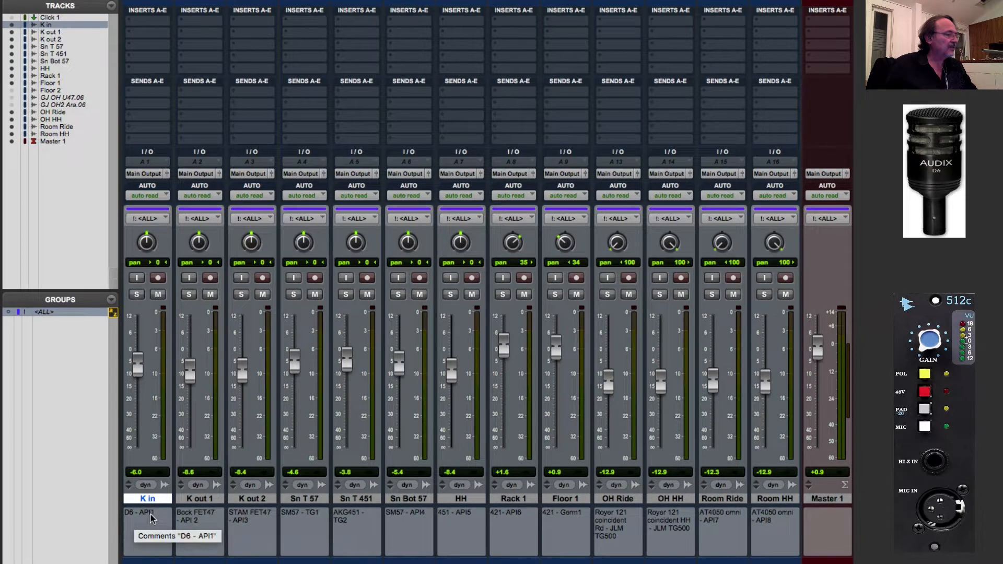
left_click(211, 498)
left_click(266, 496)
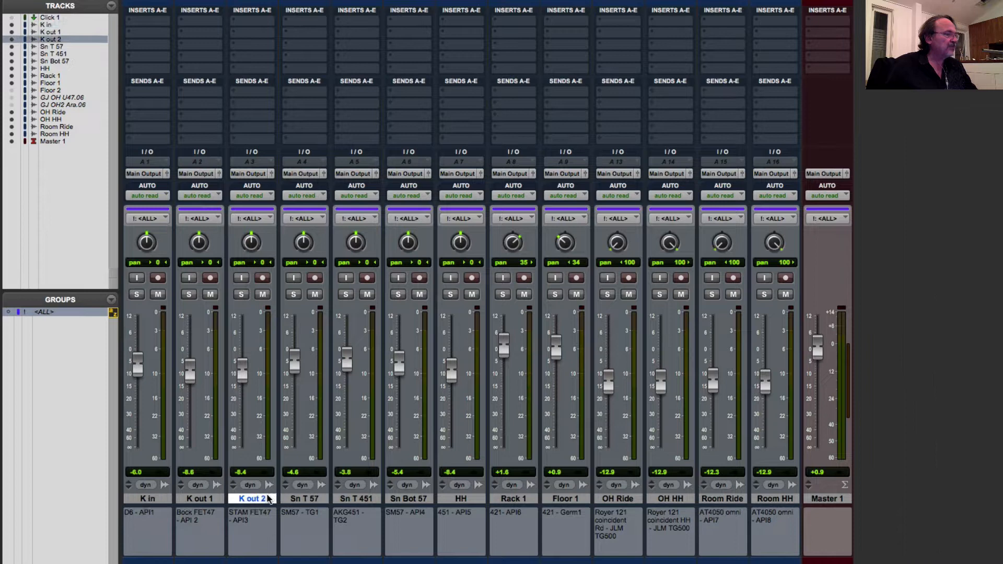
left_click(206, 499)
left_click(246, 498)
Examine the microphone and preamp notes on the Sn T 57, Sn T 451 and Sn Bot 57 snare channels.
left_click(302, 497)
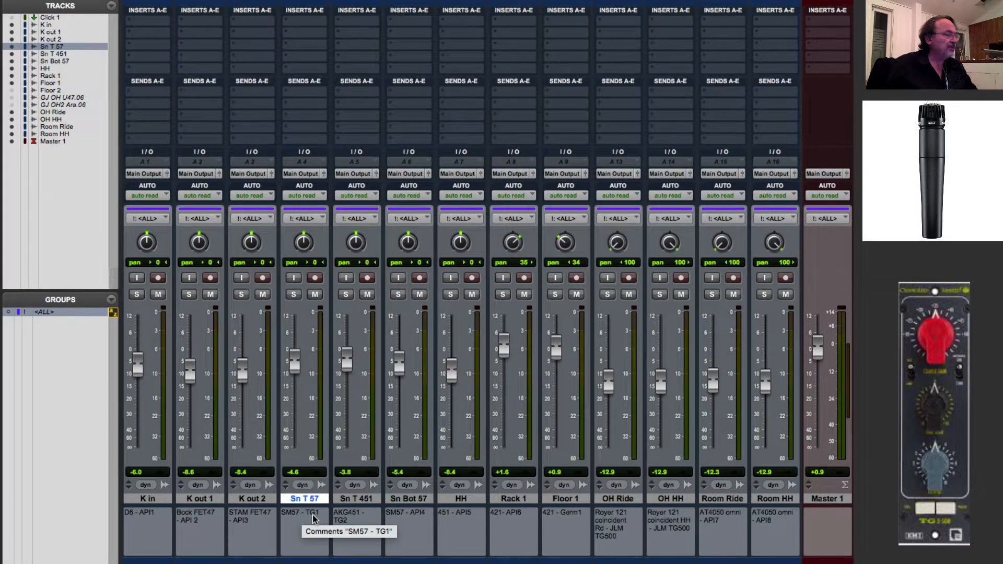
left_click(357, 499)
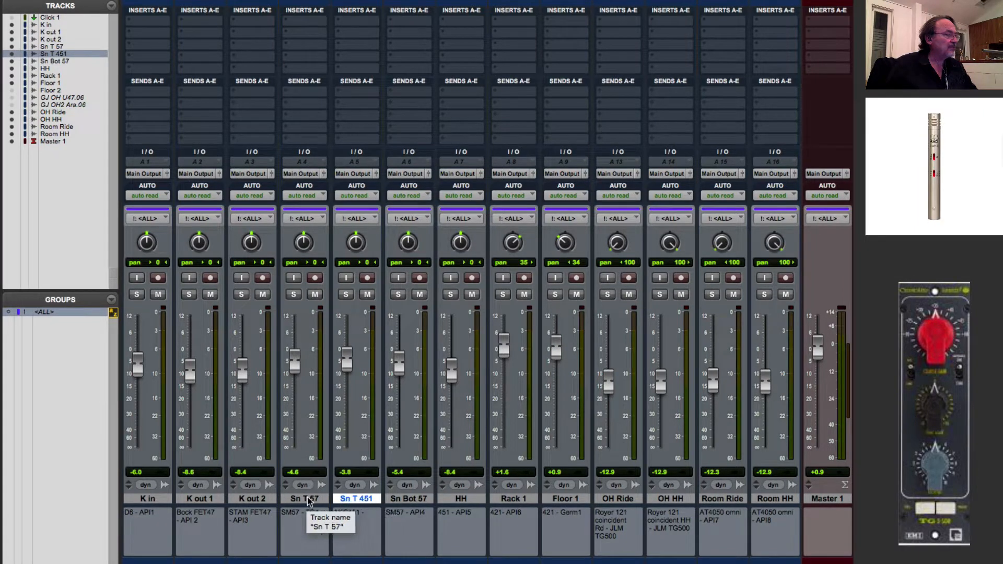
left_click(307, 497)
left_click(363, 499)
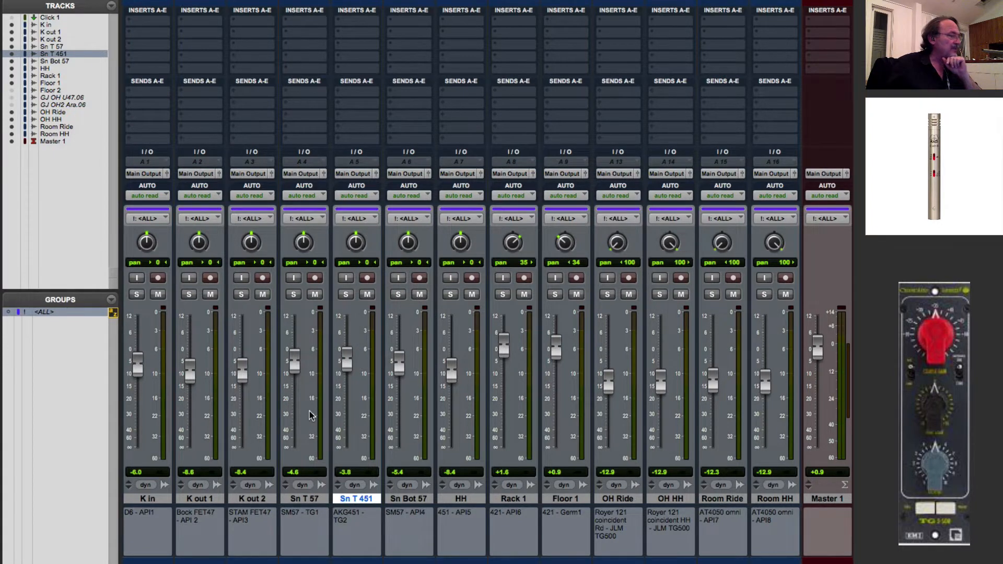
left_click(410, 501)
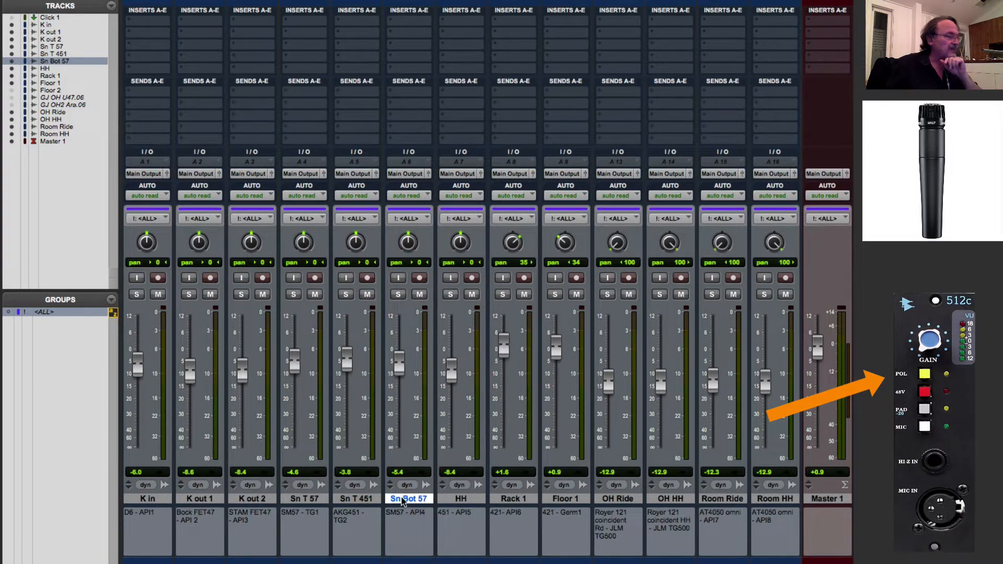
Review the microphone and preamp notes on the HH, Rack 1 and Floor 1 channels.
left_click(450, 500)
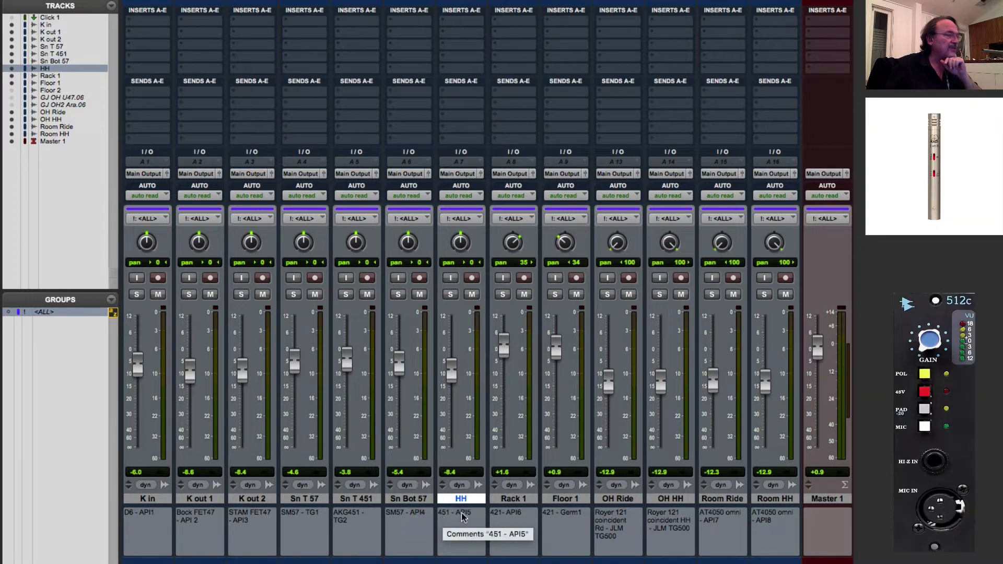
left_click(512, 498)
left_click(567, 499)
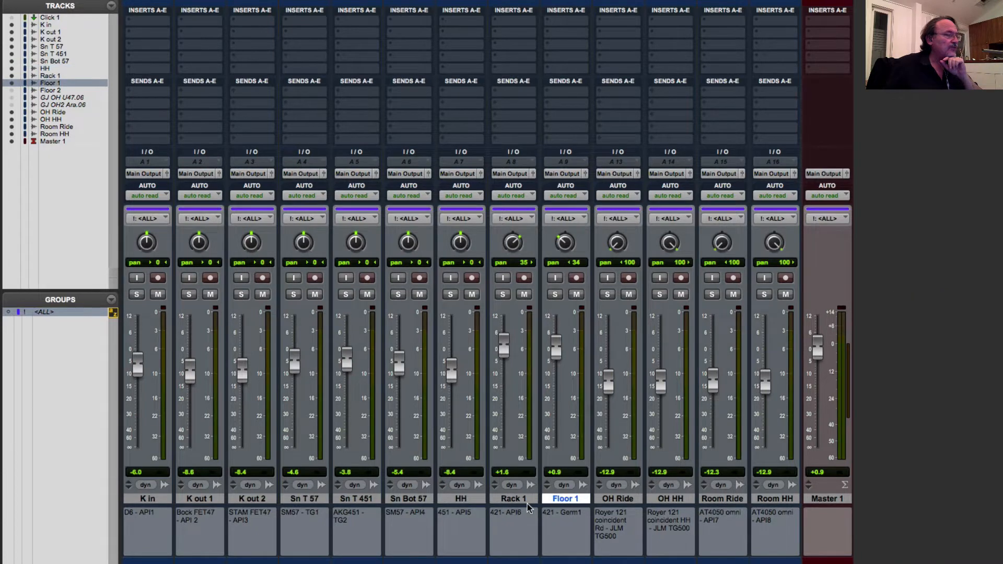
left_click(523, 501)
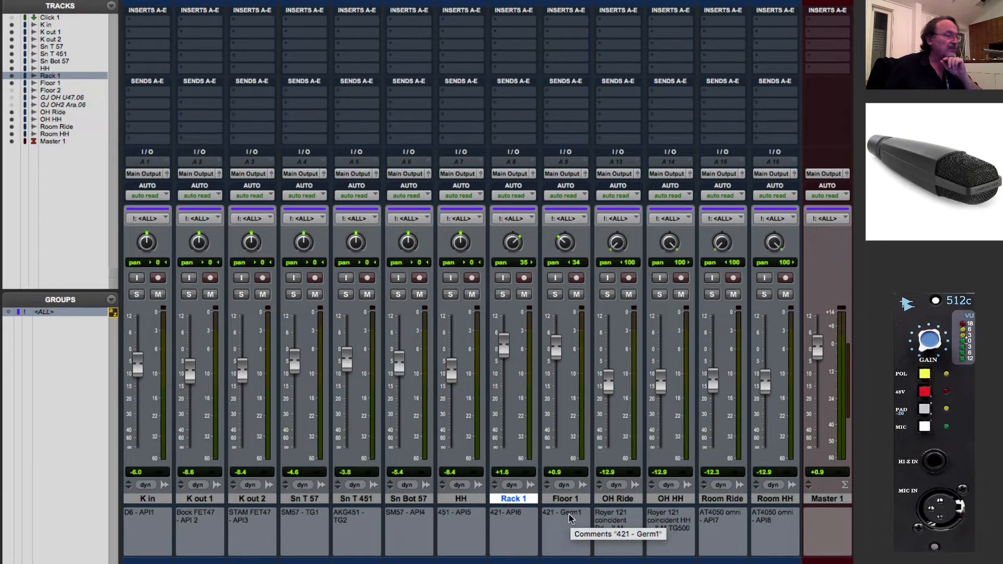
Examine the microphone and preamp comments on the overhead channels OH Ride and OH HH and on both room channels.
left_click(611, 499)
left_click(662, 499)
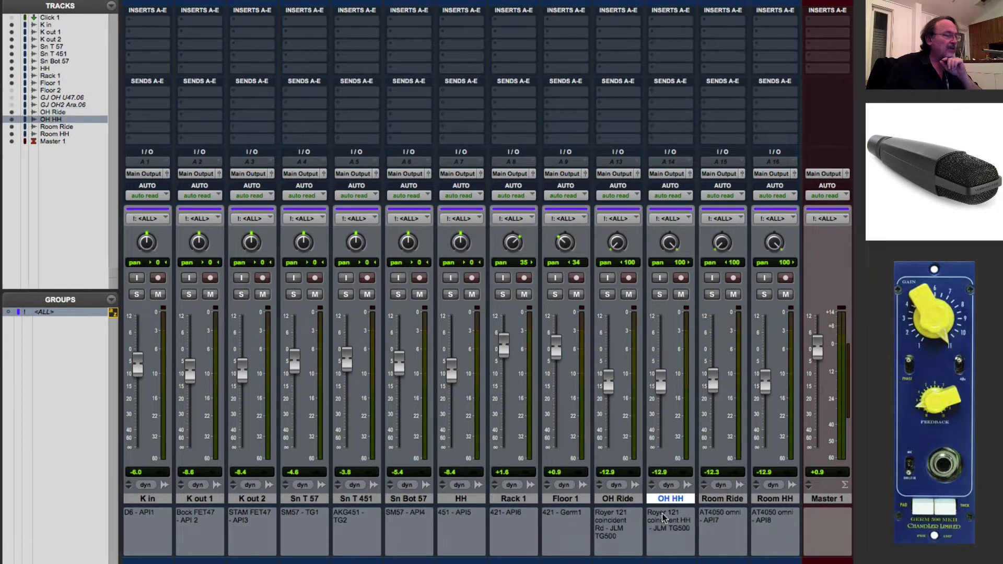
left_click(606, 514)
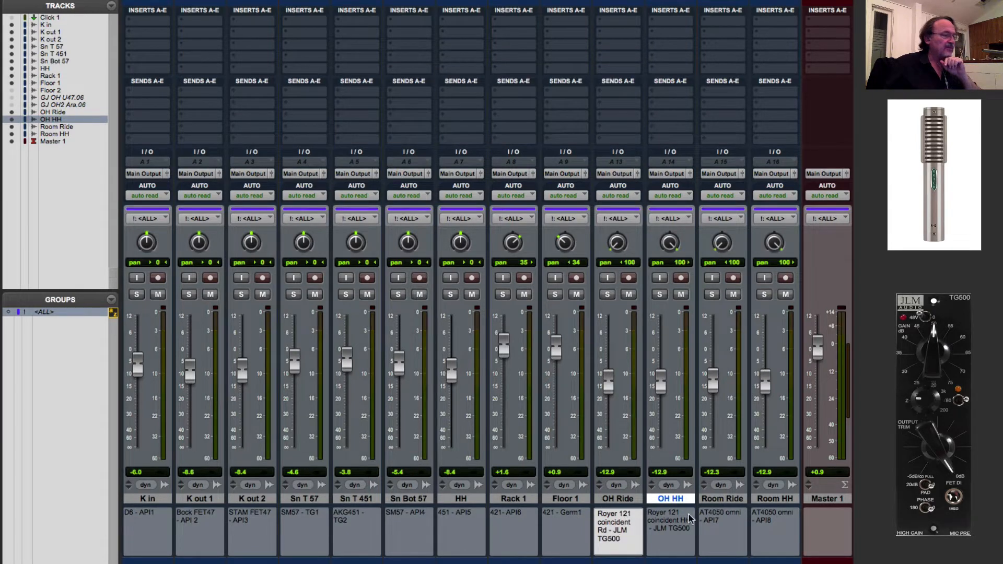
left_click(651, 531)
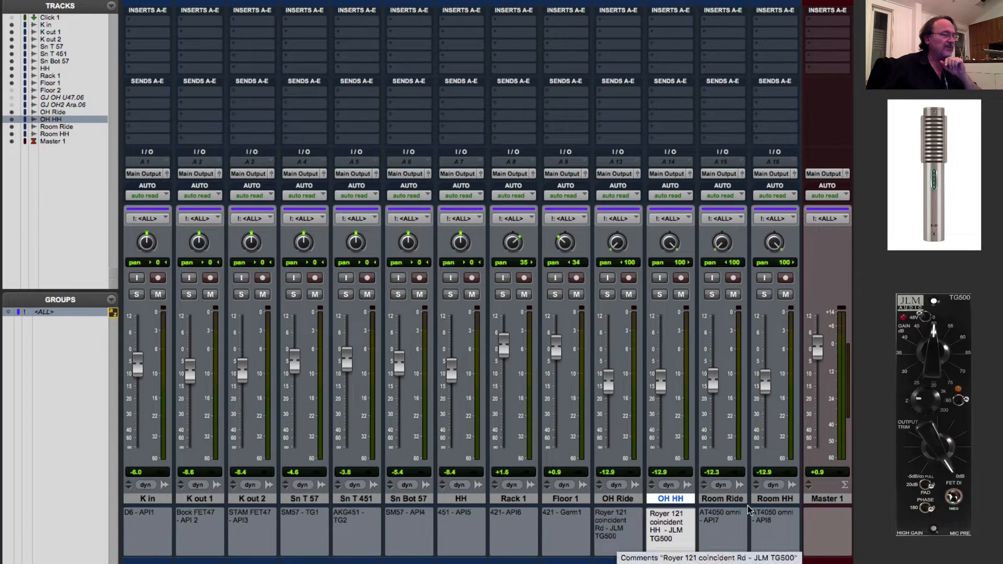
left_click(721, 499)
left_click(780, 499)
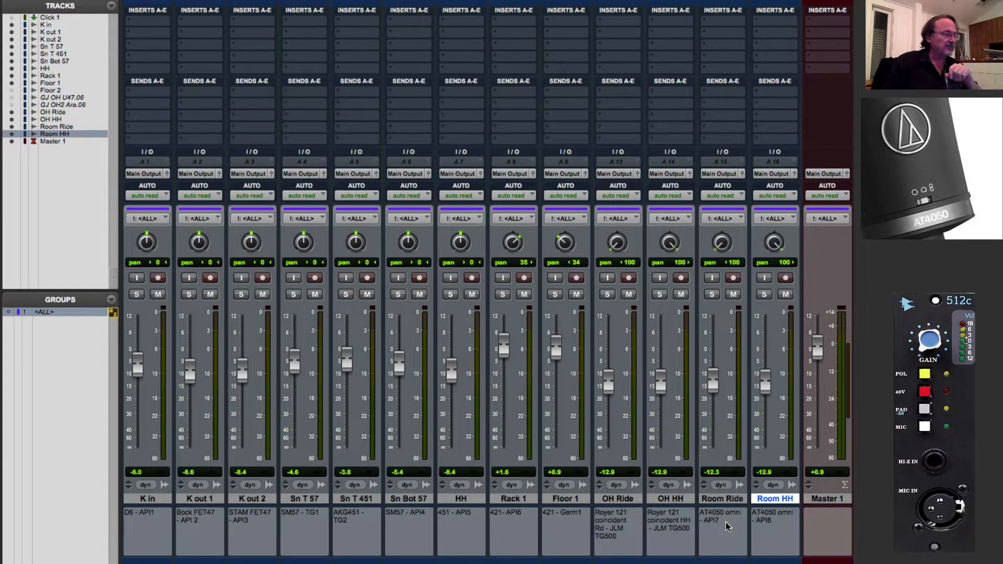
Go through the three kick channels and Sn T 57 again, and return to the edit view.
left_click(141, 499)
left_click(198, 500)
left_click(252, 500)
left_click(303, 500)
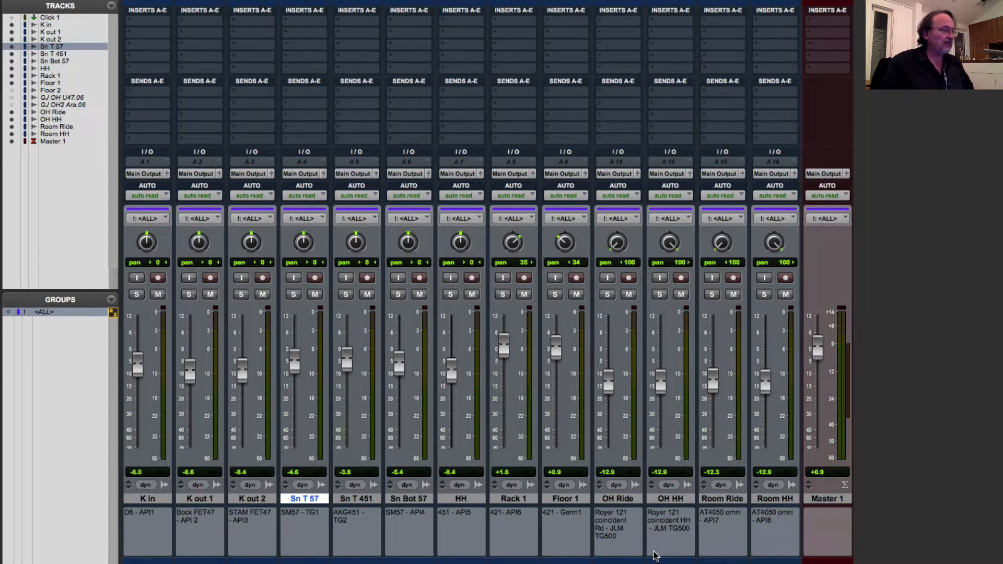
key("super+equal")
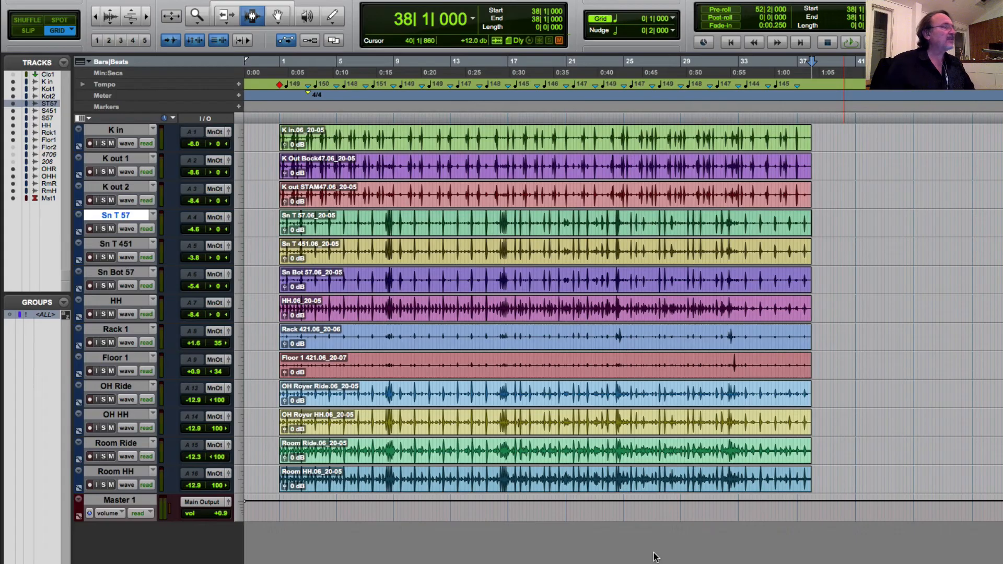
Play the drums from bar 1 with all tracks deselected and switch off the <ALL> group.
left_click(280, 117)
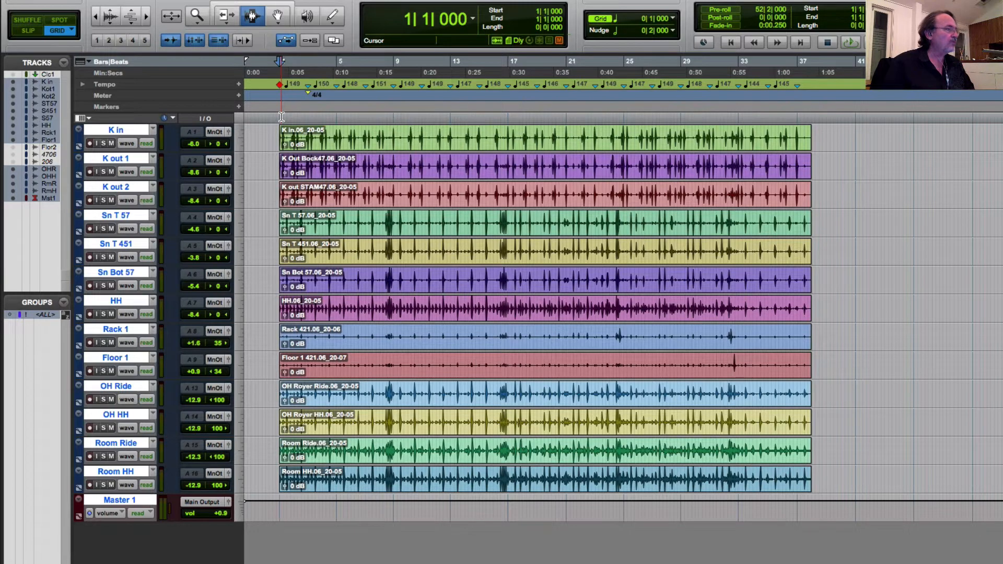
key("space")
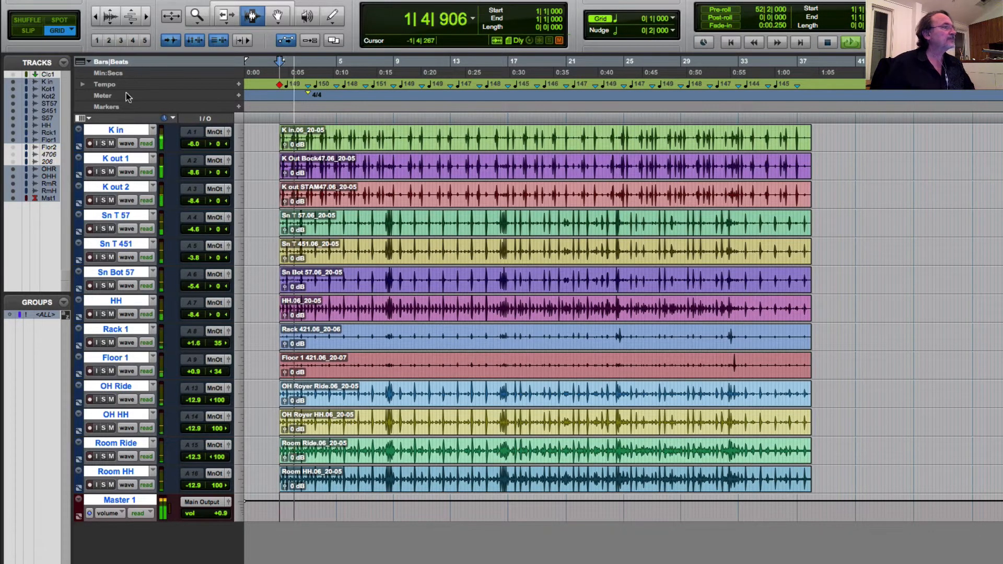
left_click(118, 131, "alt")
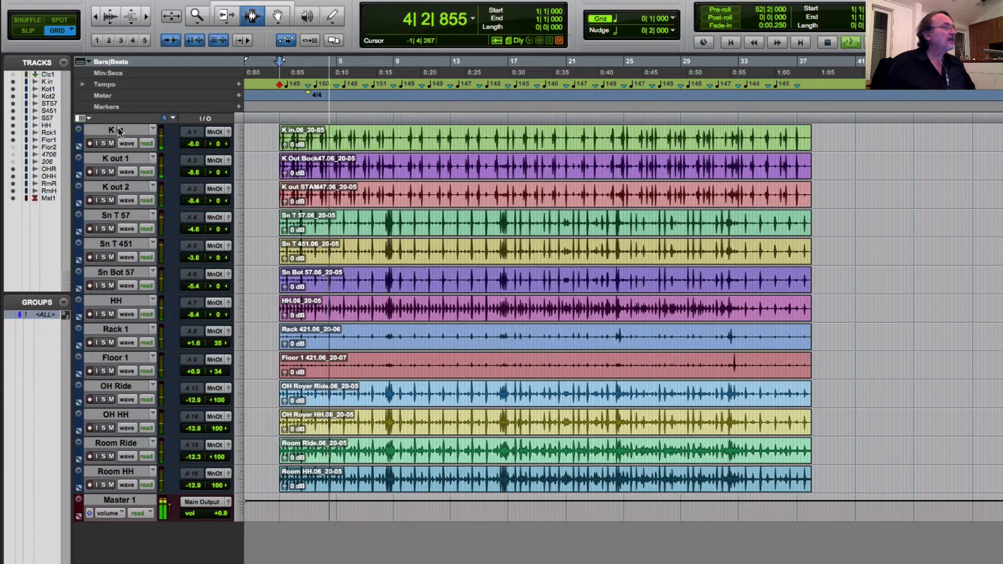
left_click(37, 316)
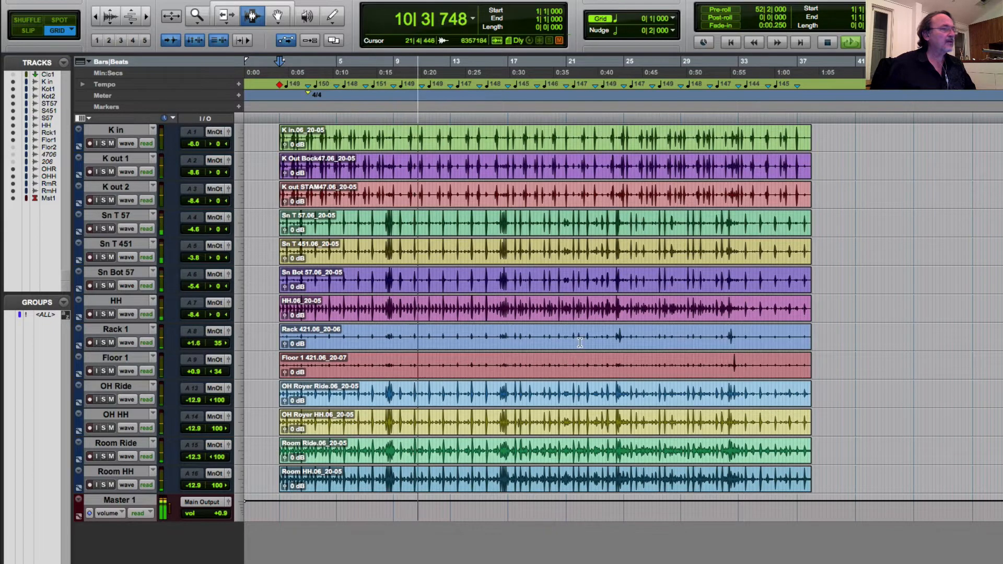
key("space")
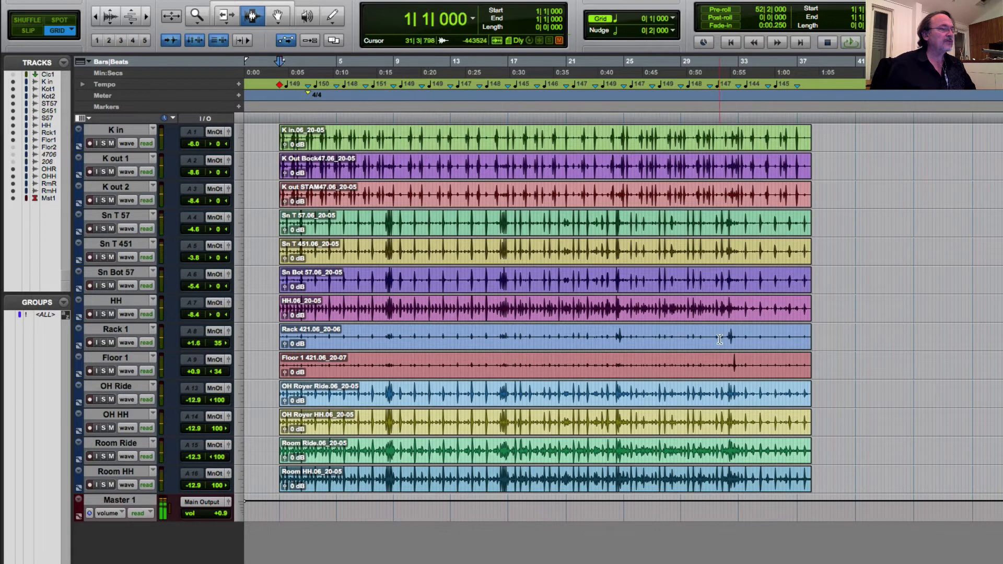
Select the range from 31|4|000 to 35|3|000 on Rack 1 and Floor 1 and listen to the tom fill.
left_click_drag(722, 340, 777, 369)
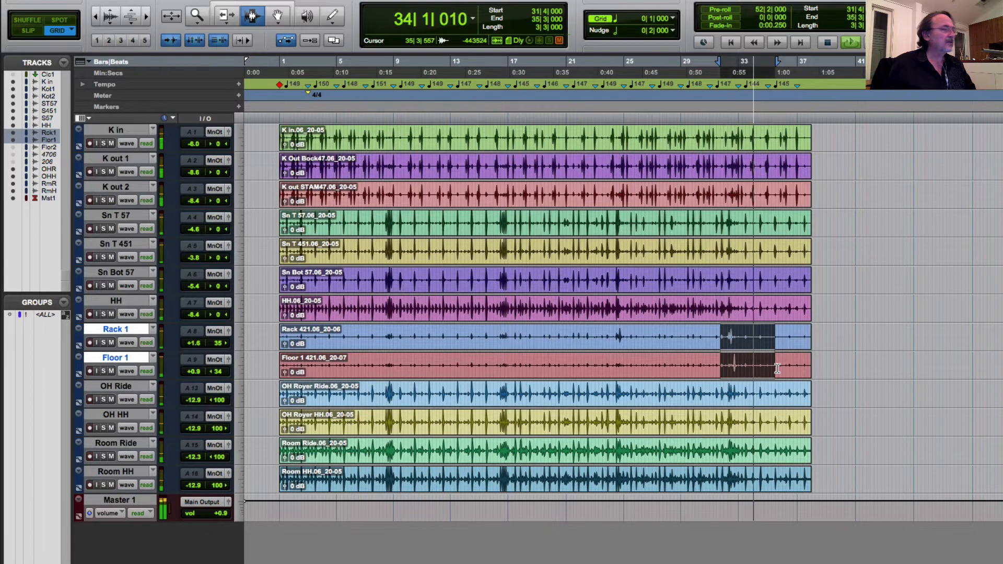
key("space")
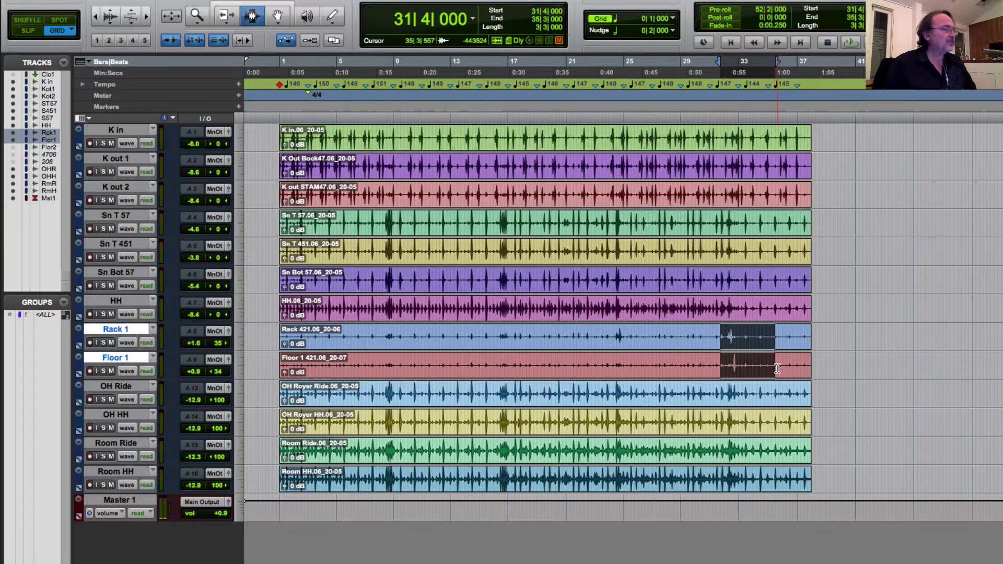
Return to bar 1, deselect all tracks, and enlarge the opening bars' waveforms for inspection.
left_click(279, 122)
left_click(280, 122)
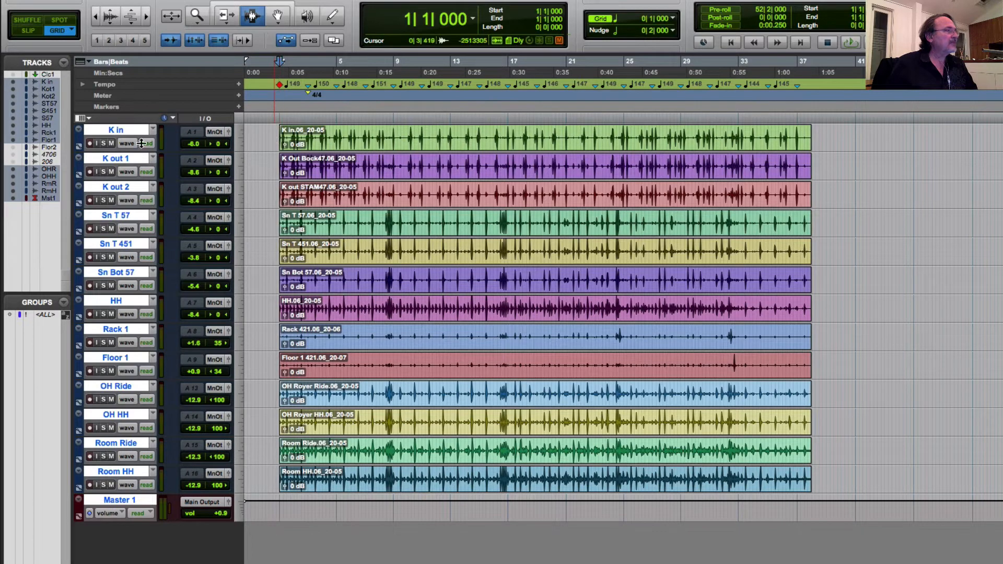
left_click(127, 132, "alt")
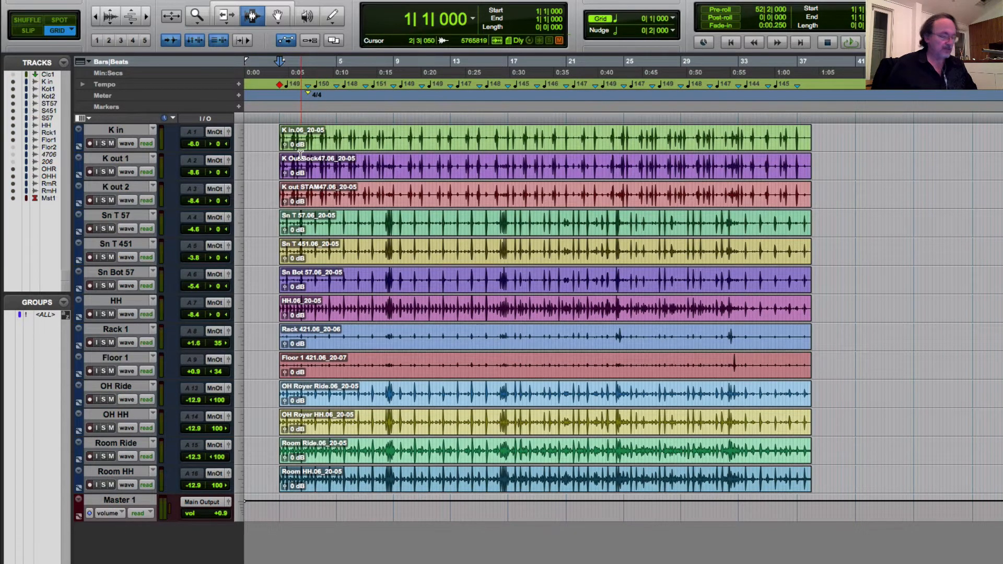
key("t")
key("t")
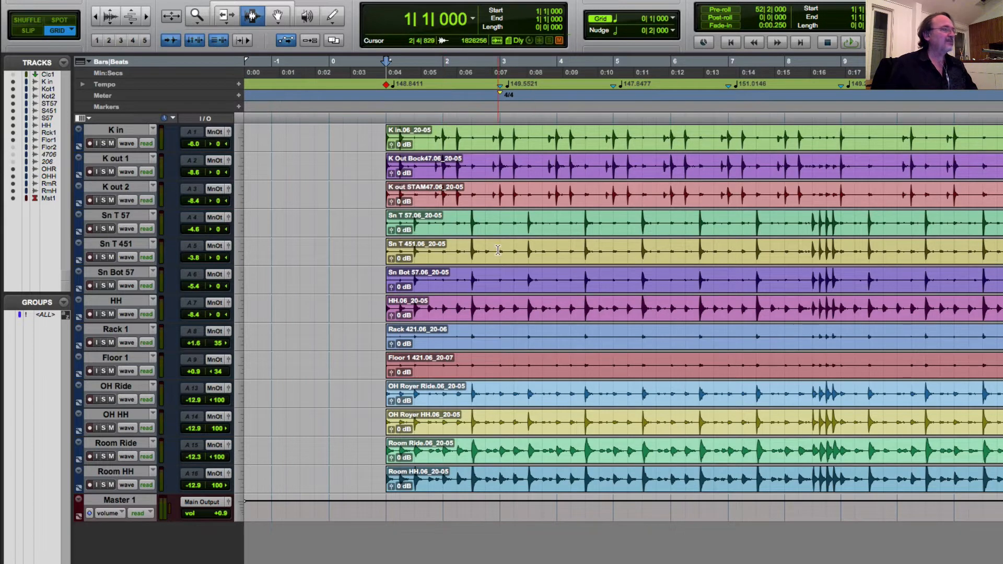
left_click(443, 229)
key("super+bracketright")
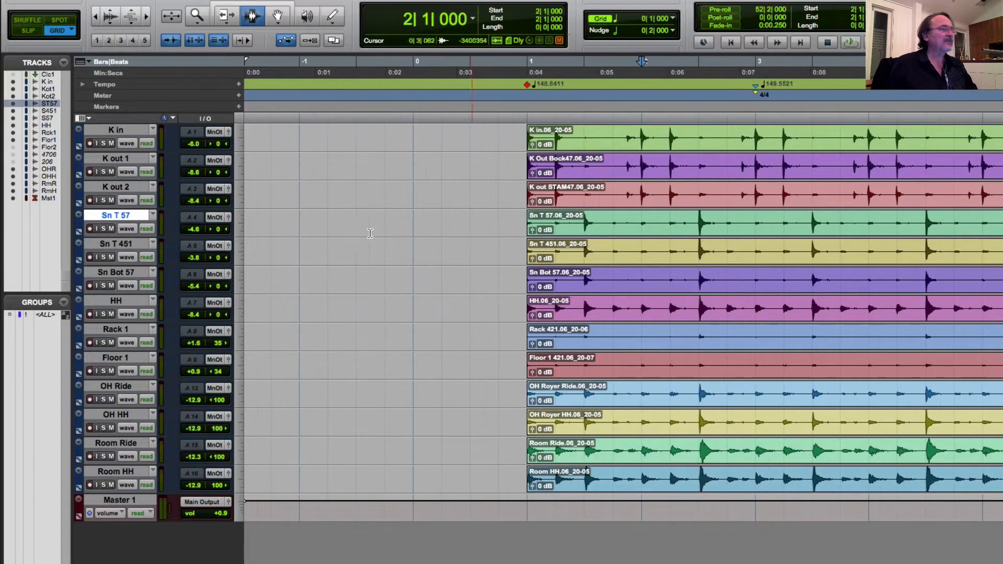
Set the height of all tracks to medium and briefly play the drums from bar 1.
left_click(241, 230)
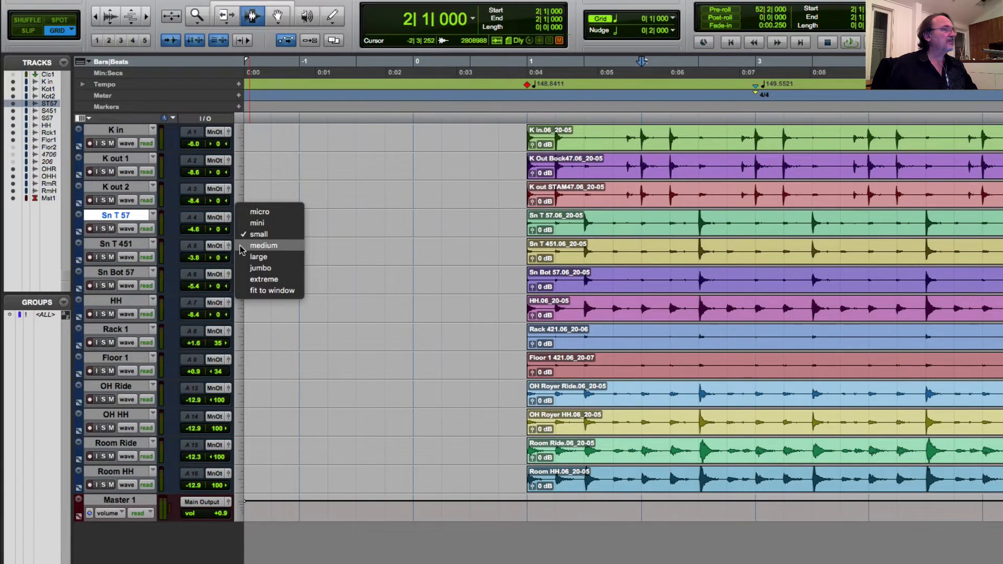
left_click(243, 246, "alt")
left_click(520, 375)
key("space")
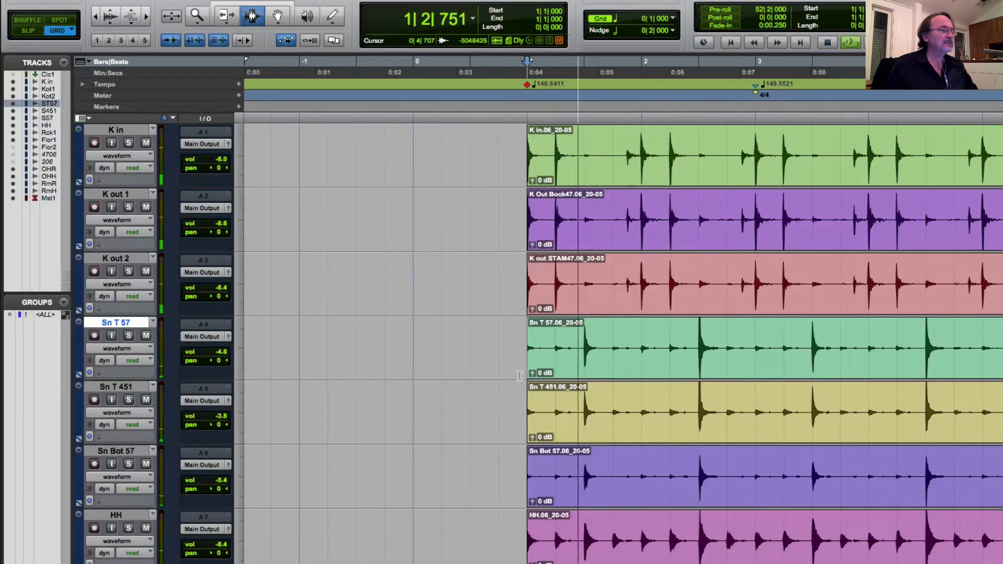
key("space")
Place the edit cursor at 2|3|000 on Sn T 57 and inspect the snare hit's waveforms closely across the tracks.
left_click(697, 347)
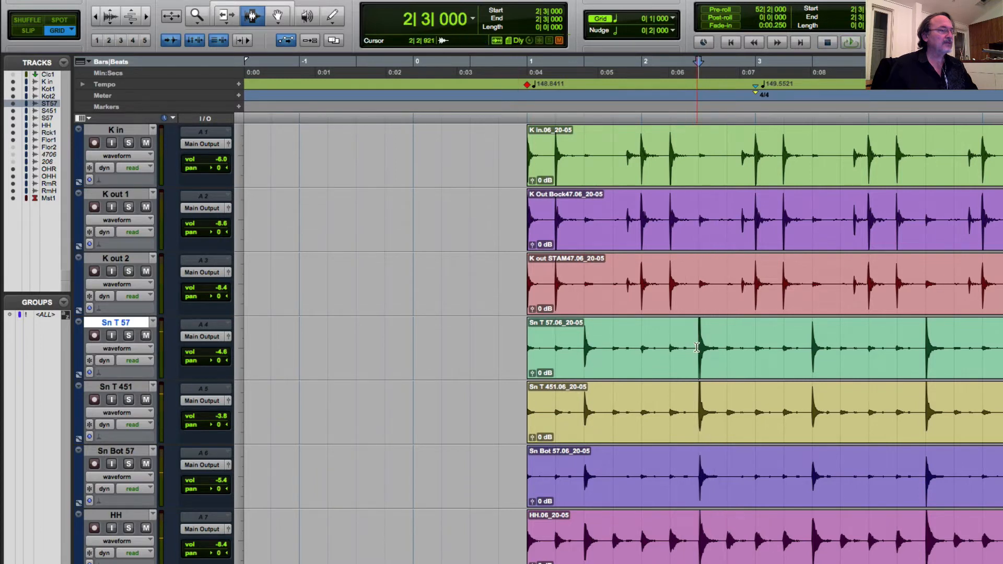
key("t")
key("t")
key("t")
key("t")
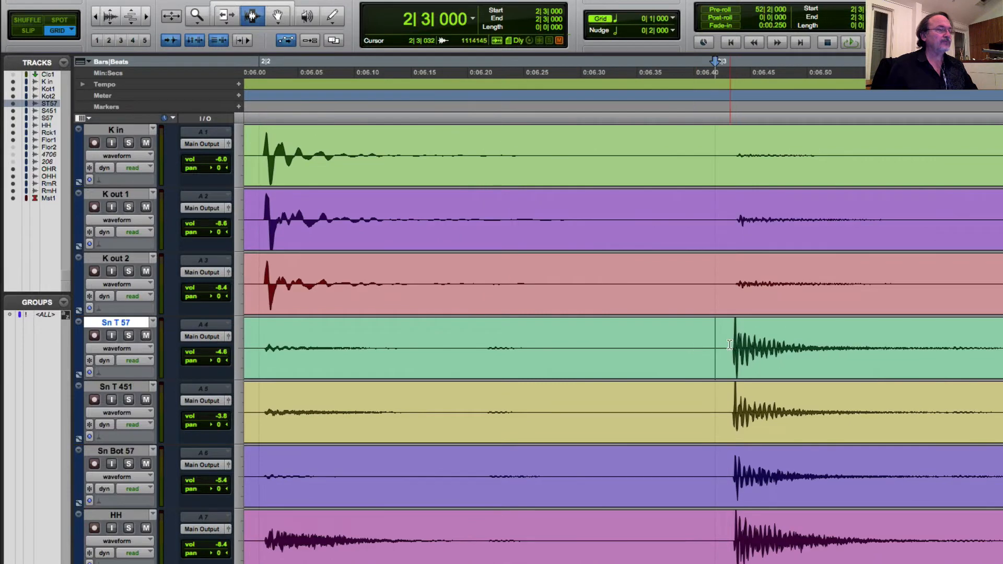
key("t")
key("t")
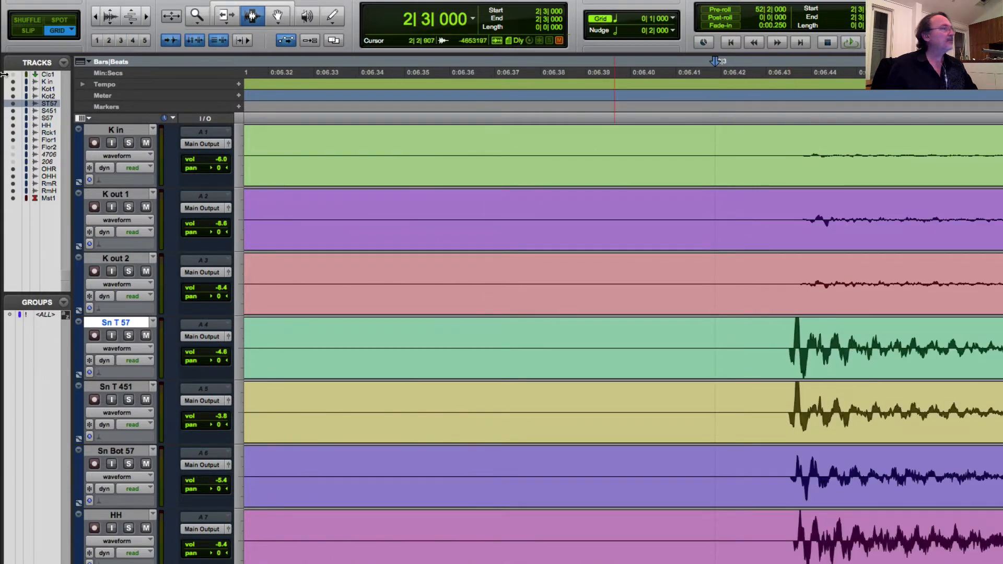
Switch to Slip mode and place the edit cursor at 2|3|039, just before the snare hit on Sn T 57.
key("F3")
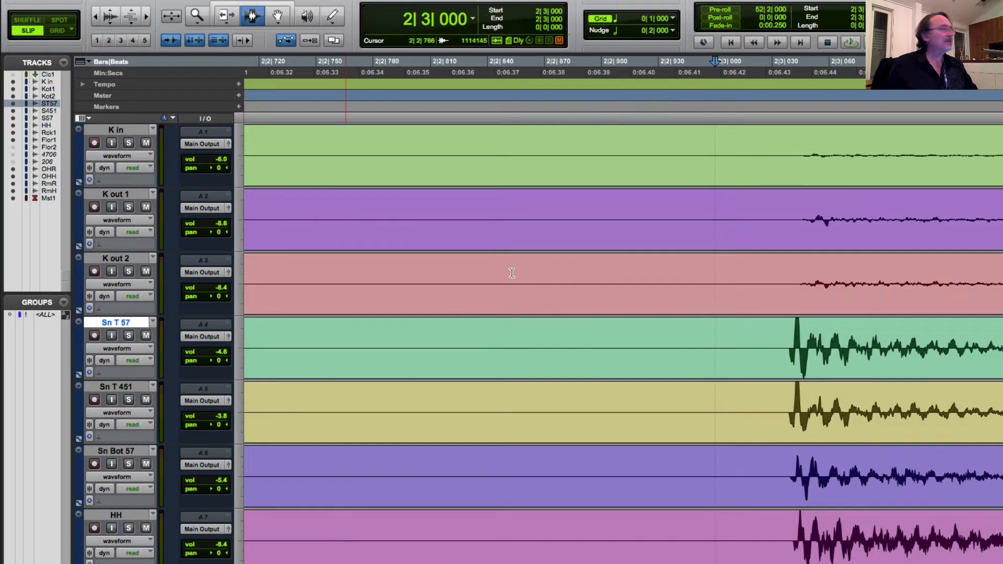
left_click(788, 356)
key("t")
key("t")
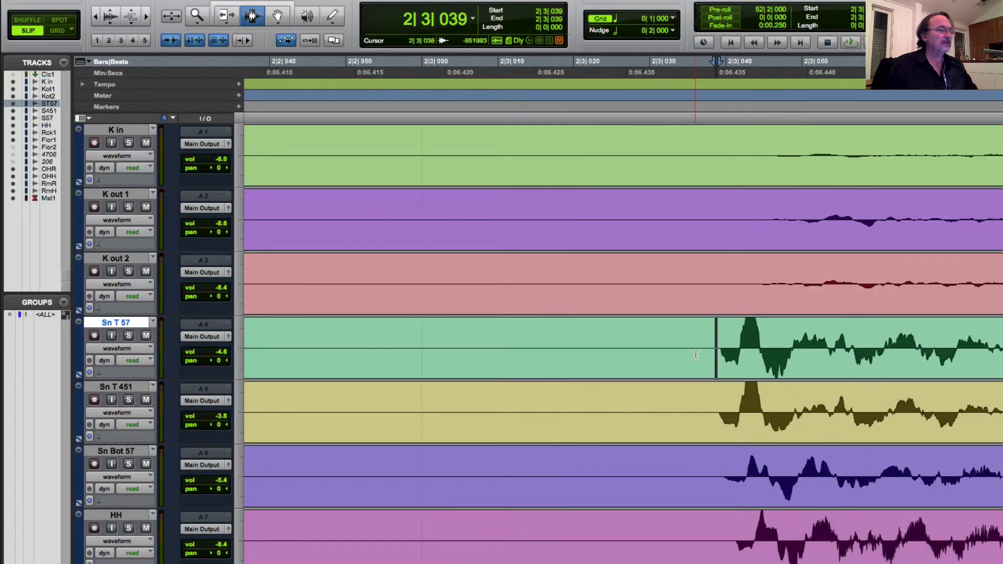
Highlight the snare's first wave cycle on Sn T 57 and Sn T 451, then on Sn Bot 57, to compare their polarity.
left_click_drag(720, 351, 777, 403)
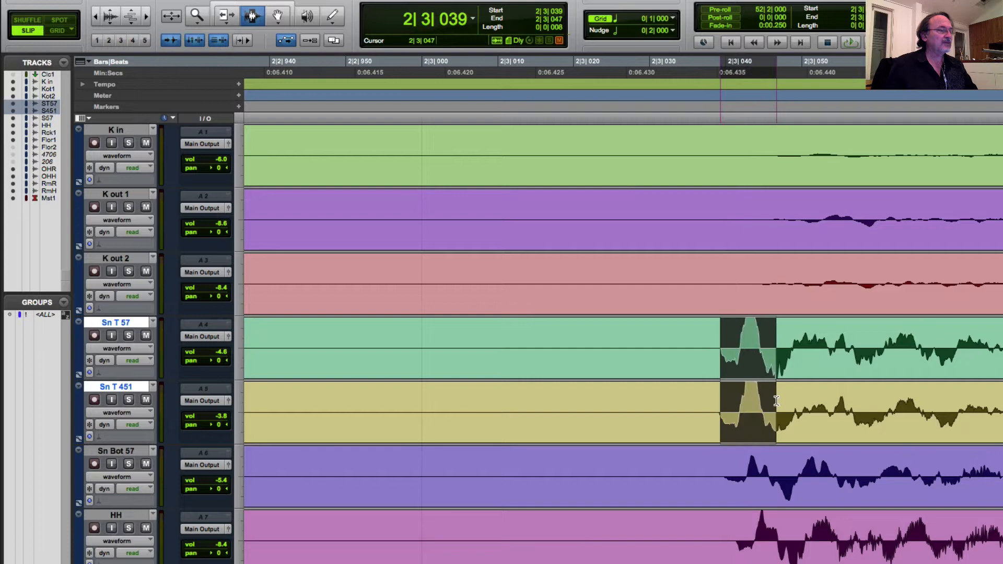
left_click(729, 387)
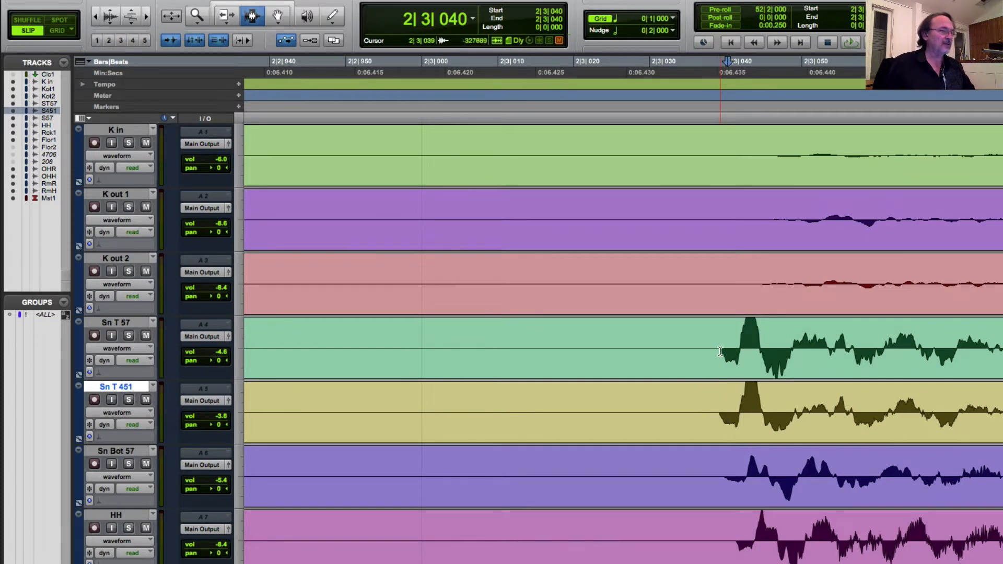
left_click_drag(720, 351, 794, 394)
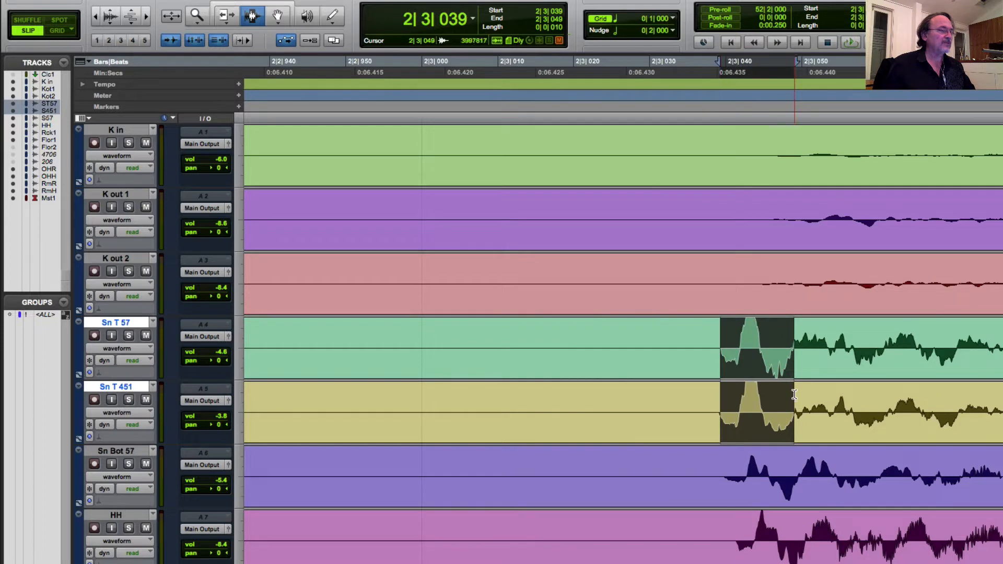
scroll(794, 394, "down", 3)
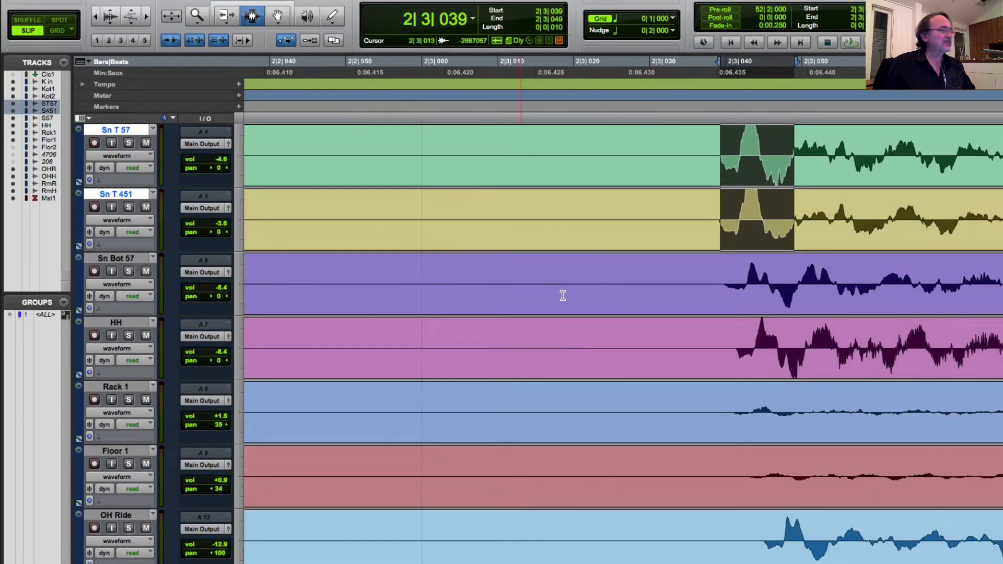
left_click_drag(725, 284, 806, 286)
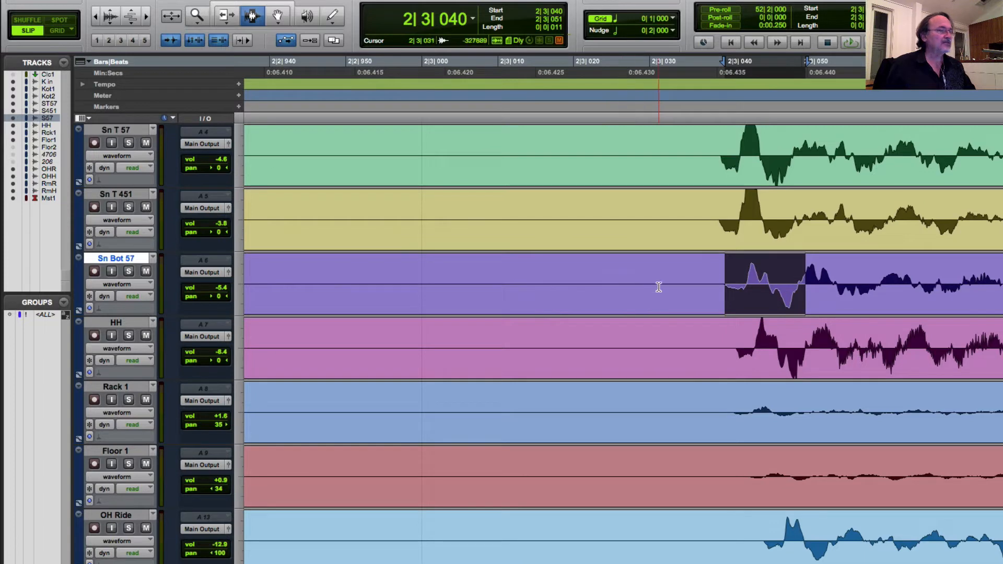
Select from 2|3|039 to 2|3|041 across Sn T 451, Sn Bot 57 and HH to compare when the snare hit arrives.
left_click(725, 353)
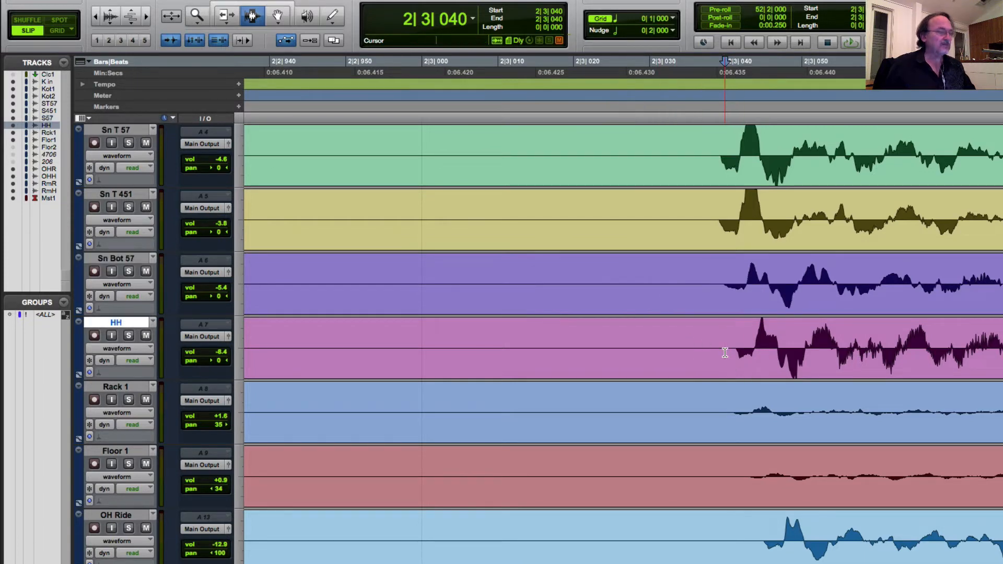
key("t")
key("r")
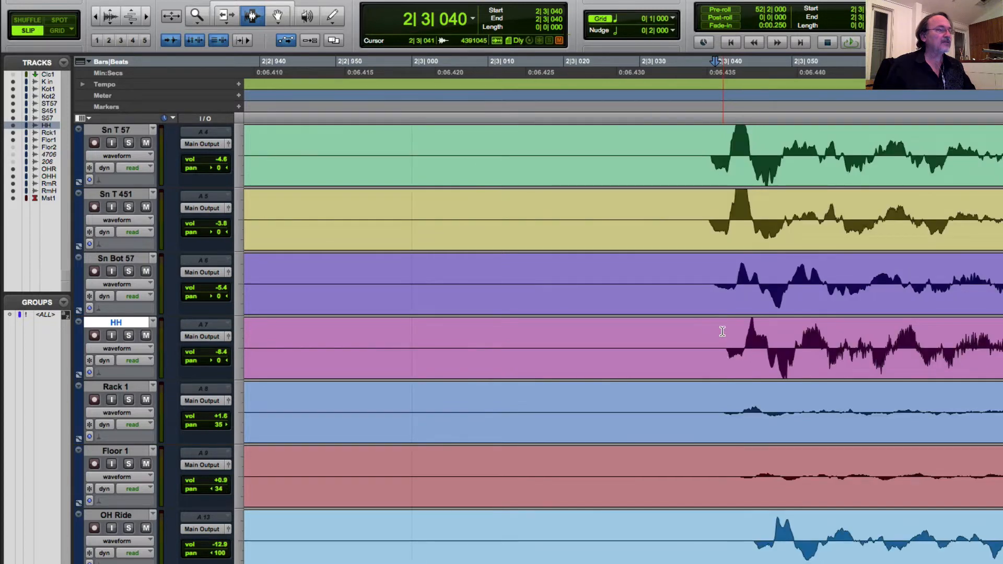
left_click_drag(706, 221, 715, 341)
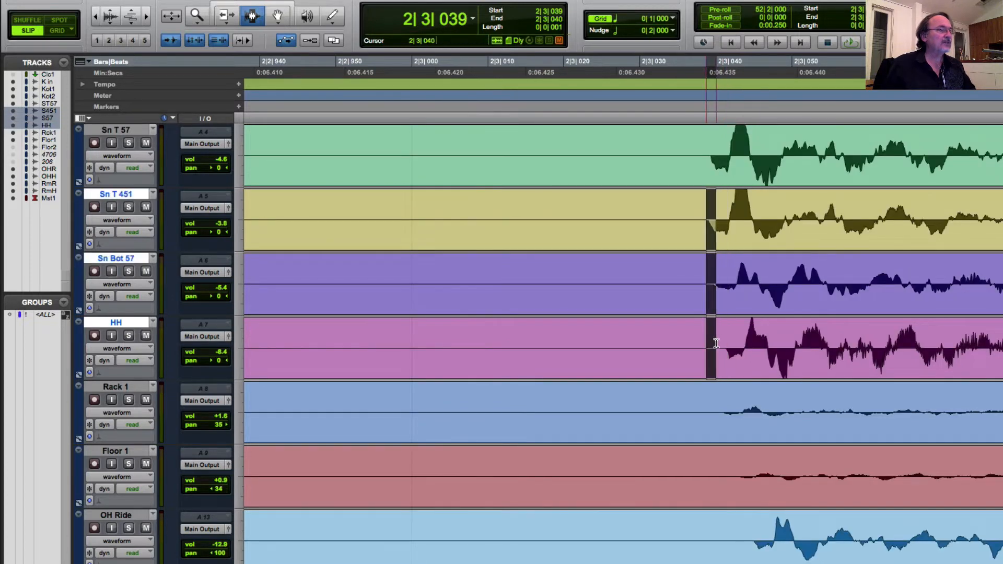
left_click(716, 341)
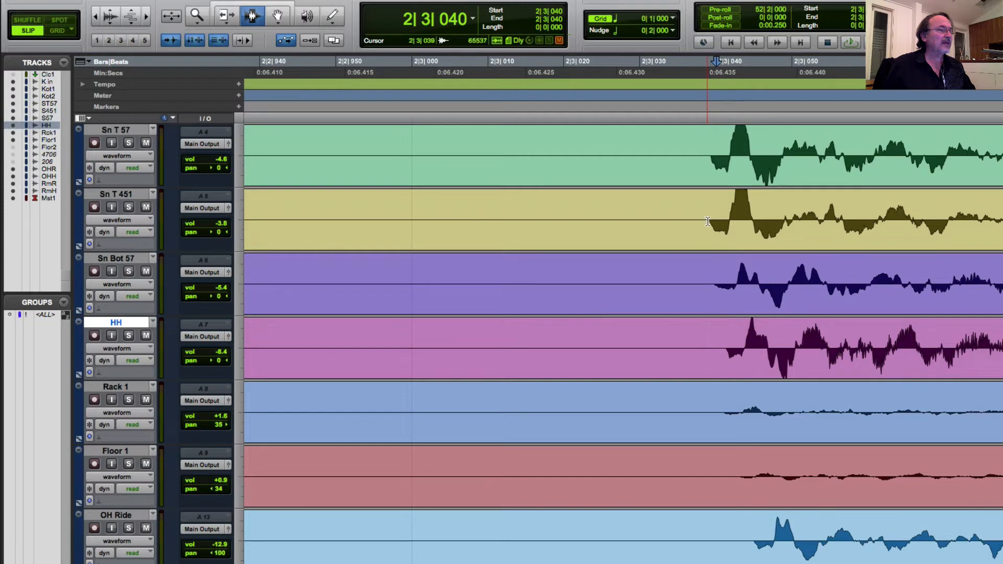
left_click_drag(708, 221, 727, 349)
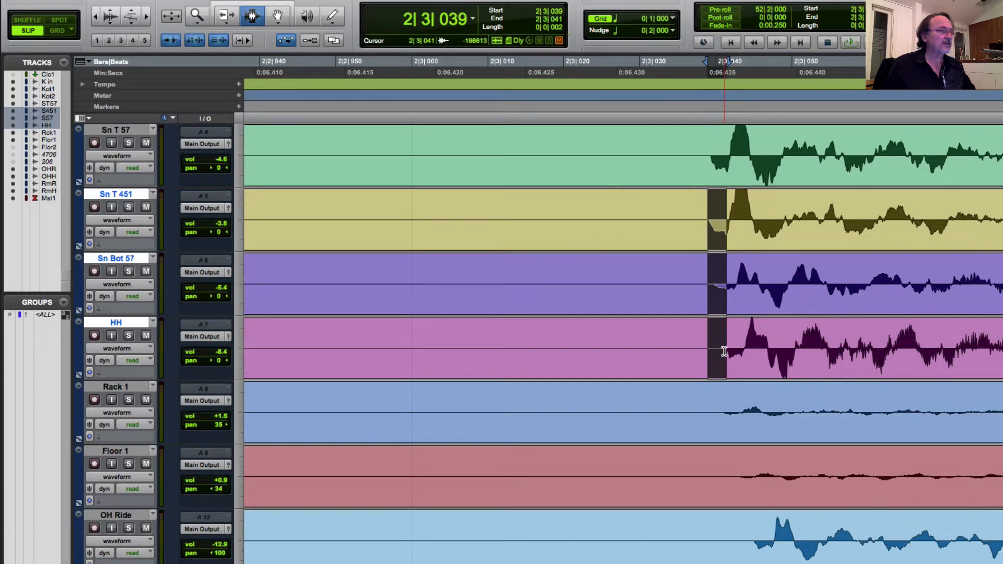
Compare the snare's first peak from Sn T 57 down to HH, then highlight HH's first cycle from 2|3|040 to 2|3|051.
left_click_drag(752, 347, 709, 191)
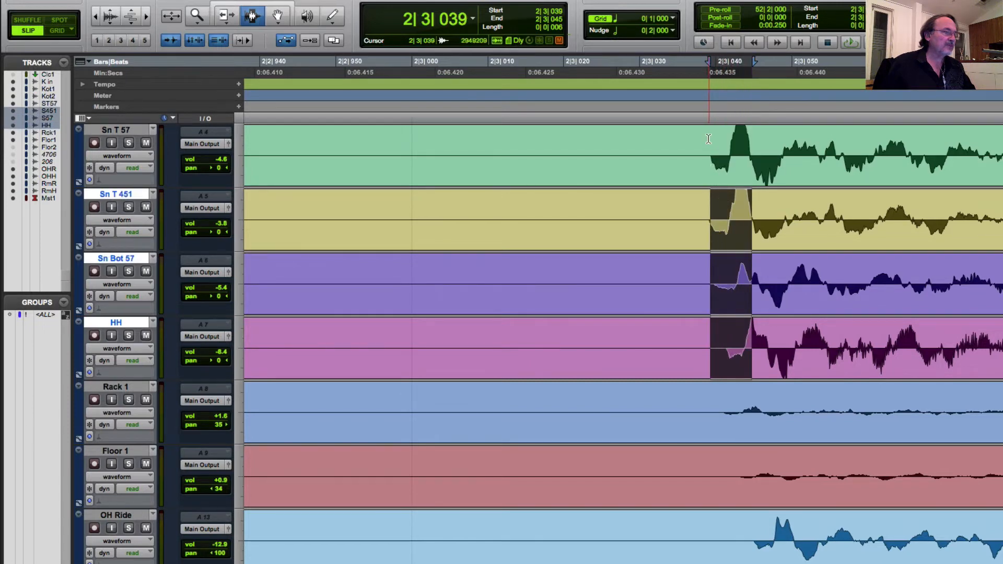
left_click_drag(708, 139, 766, 319)
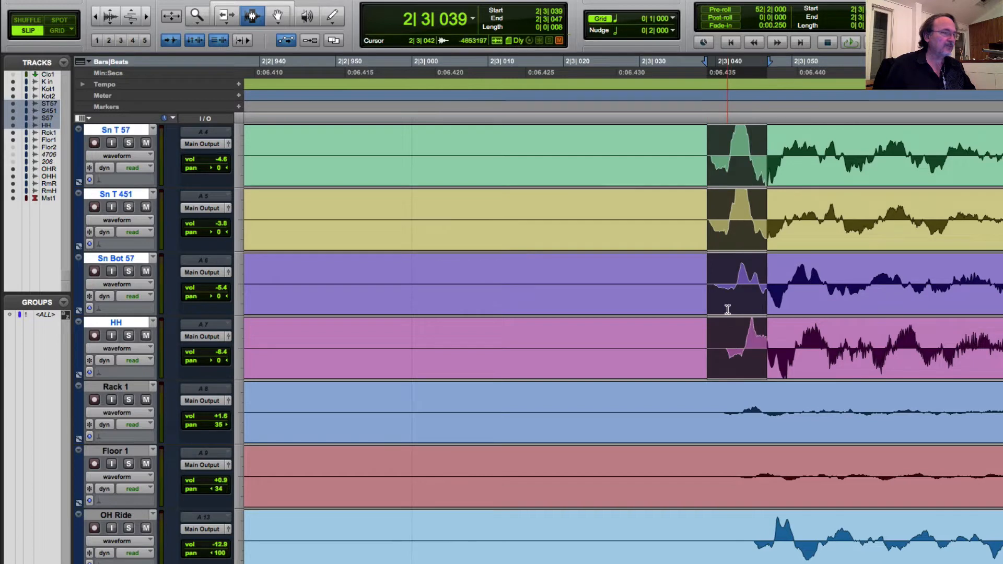
left_click(726, 327)
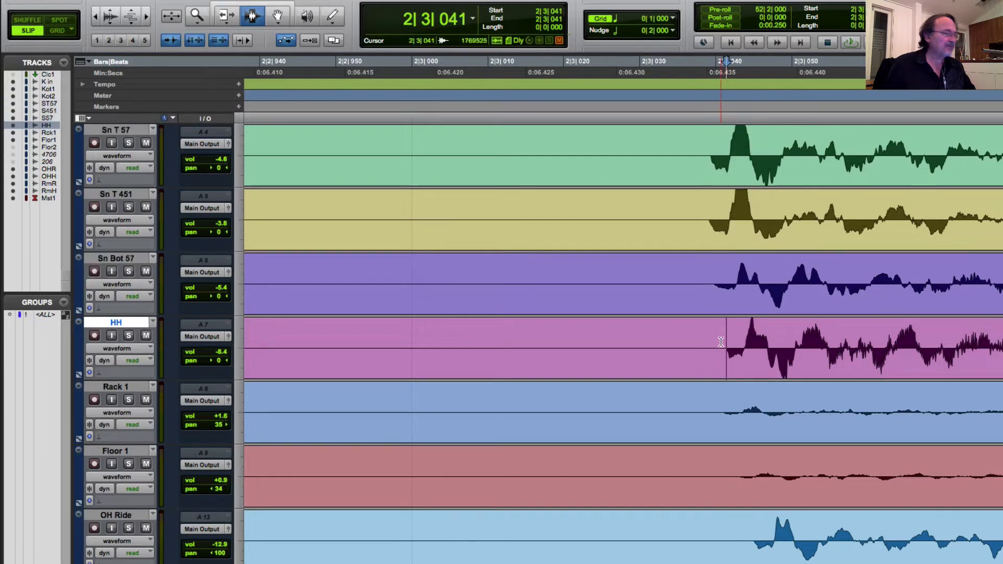
left_click_drag(719, 341, 799, 342)
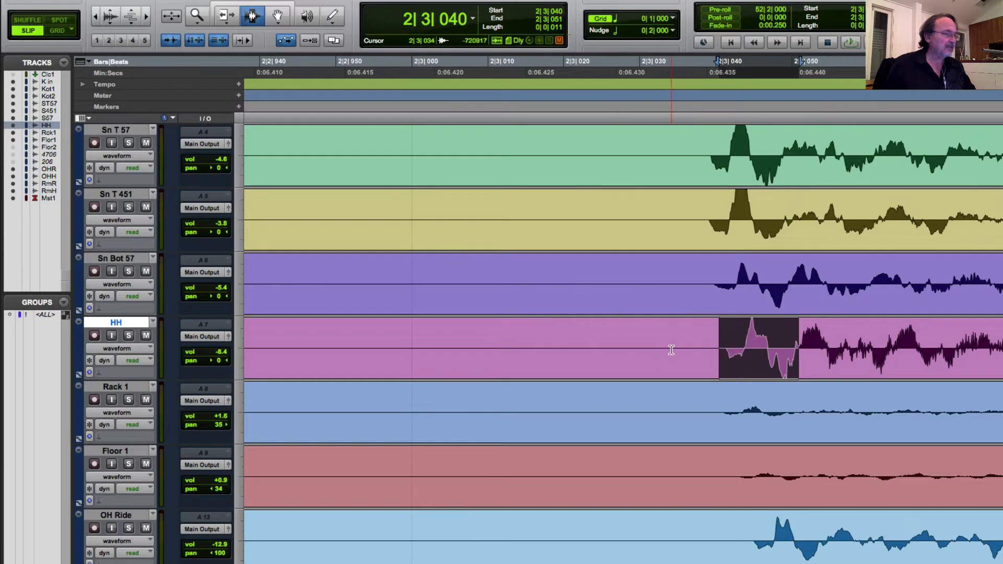
Select from 2|3|040 to 2|3|042 from Sn T 57 down through the overheads and examine the snare's onset on OH Ride.
left_click(713, 344)
left_click(712, 159)
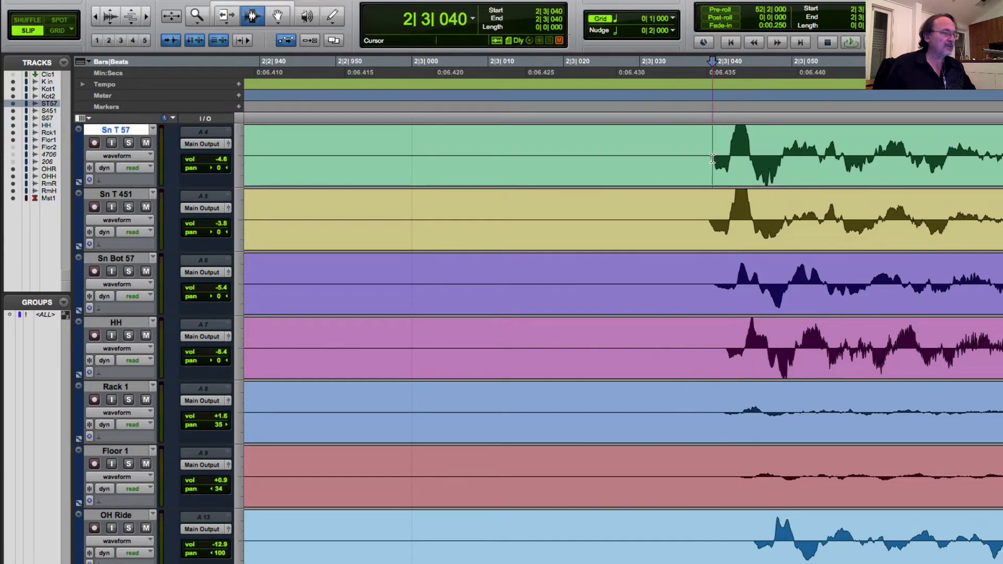
mouse_move(712, 159)
left_mouse_down()
mouse_move(754, 159)
mouse_move(728, 159)
left_mouse_up()
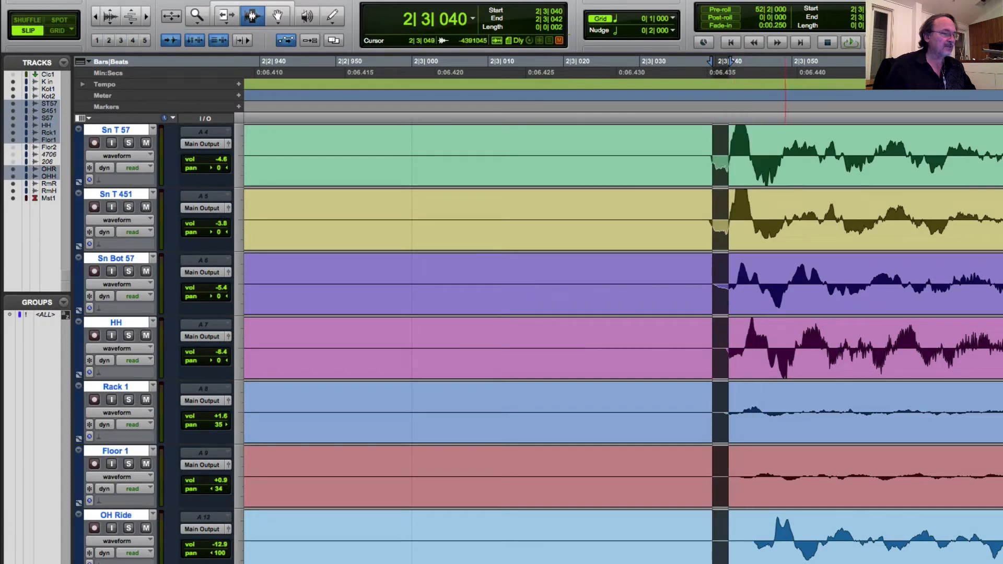
left_click(700, 544)
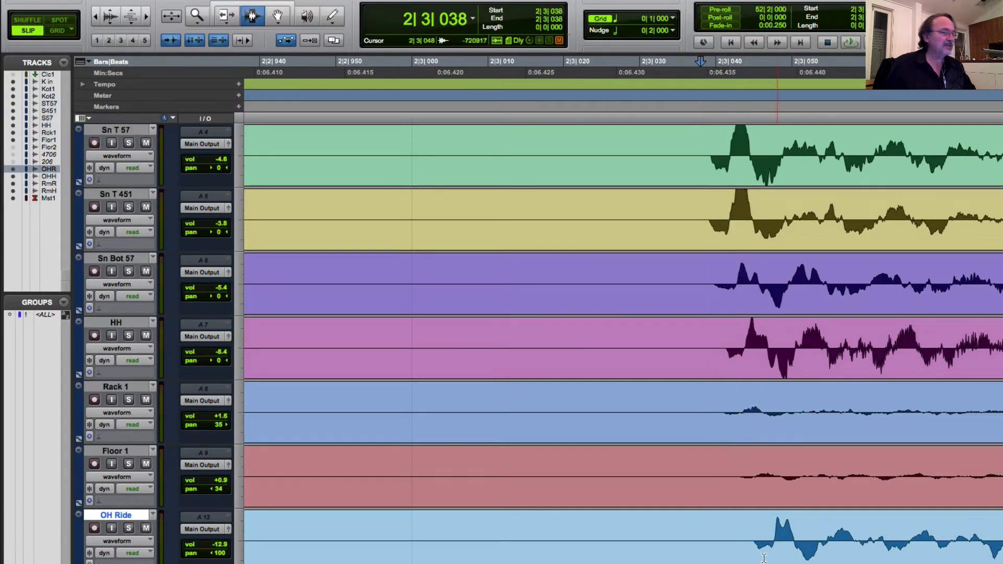
left_click_drag(754, 544, 869, 544)
left_click(722, 219)
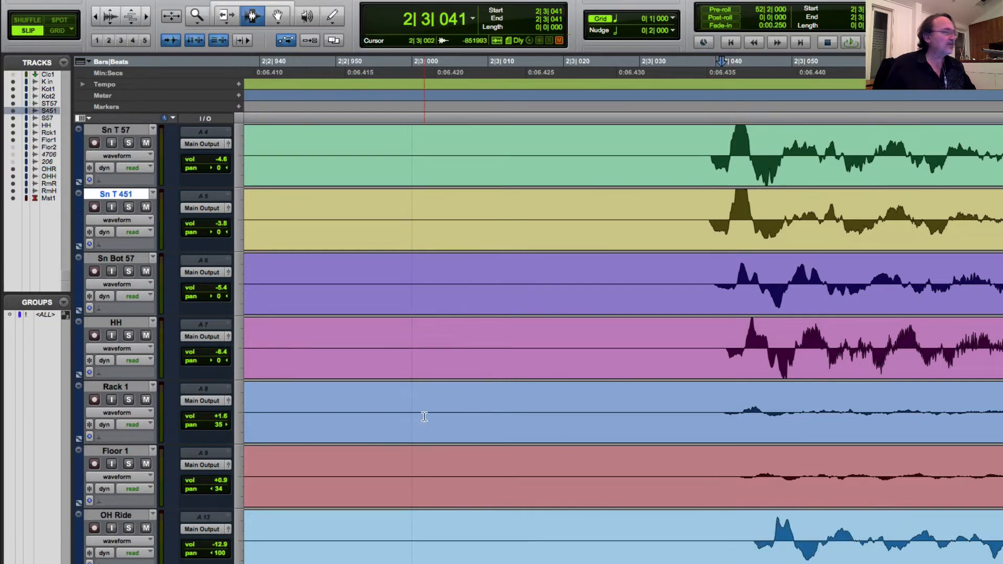
Move the Sn T 57 track down to sit between Floor 1 and OH Ride.
left_click(123, 131)
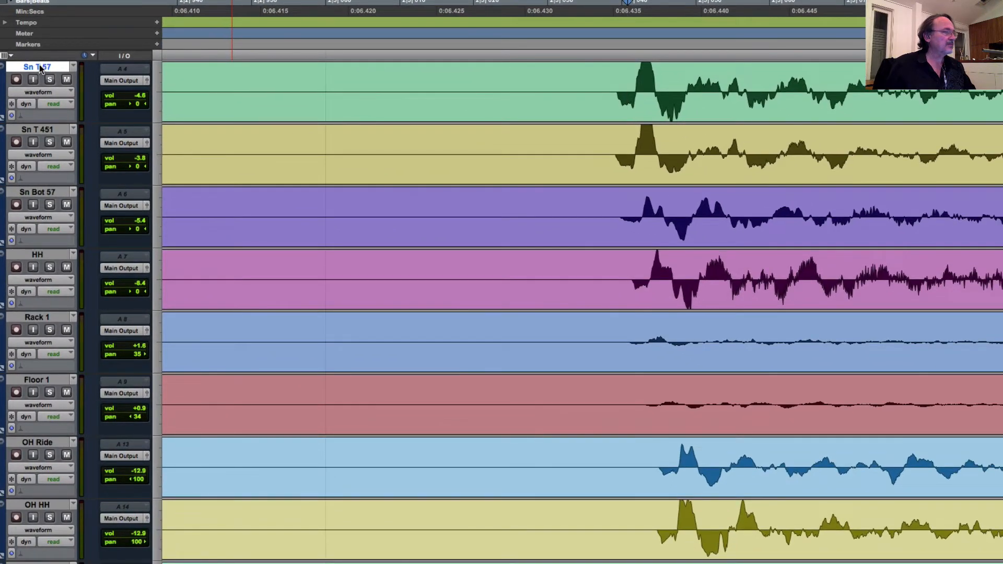
left_click_drag(40, 68, 29, 387)
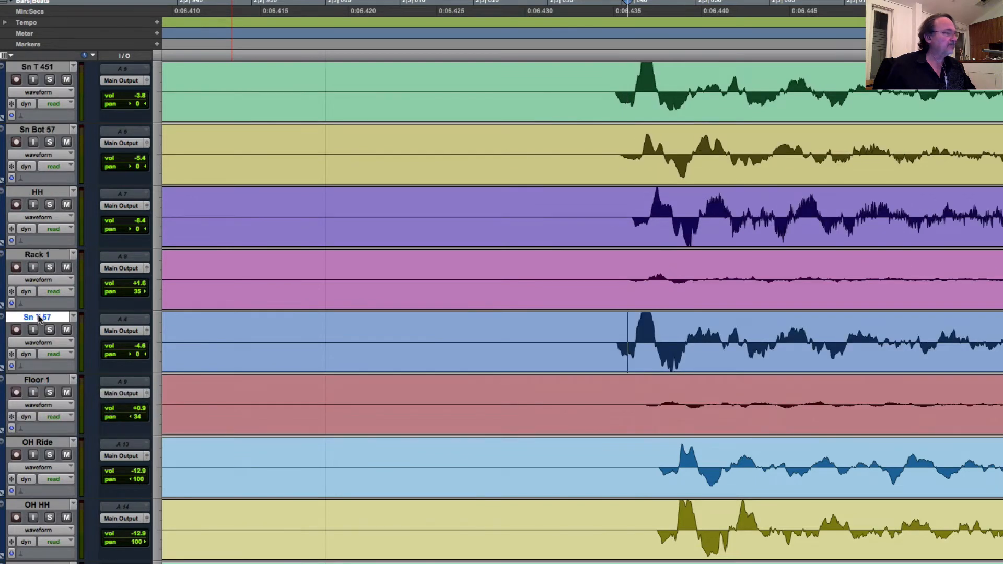
left_click_drag(39, 319, 32, 423)
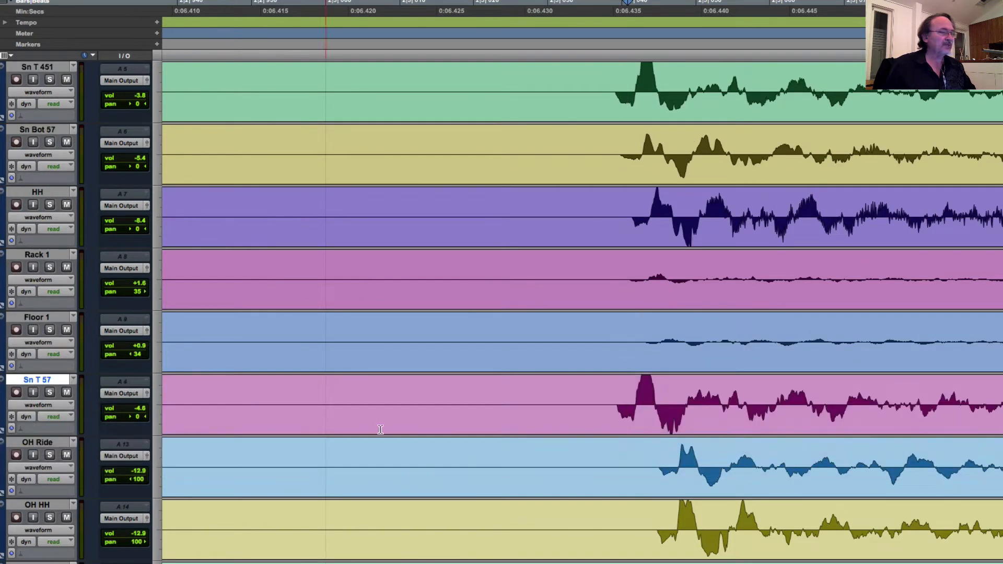
Select the gap between the snare's onset on Sn T 57 and its arrival on OH Ride and OH HH.
left_click(627, 411)
left_click_drag(617, 412, 661, 539)
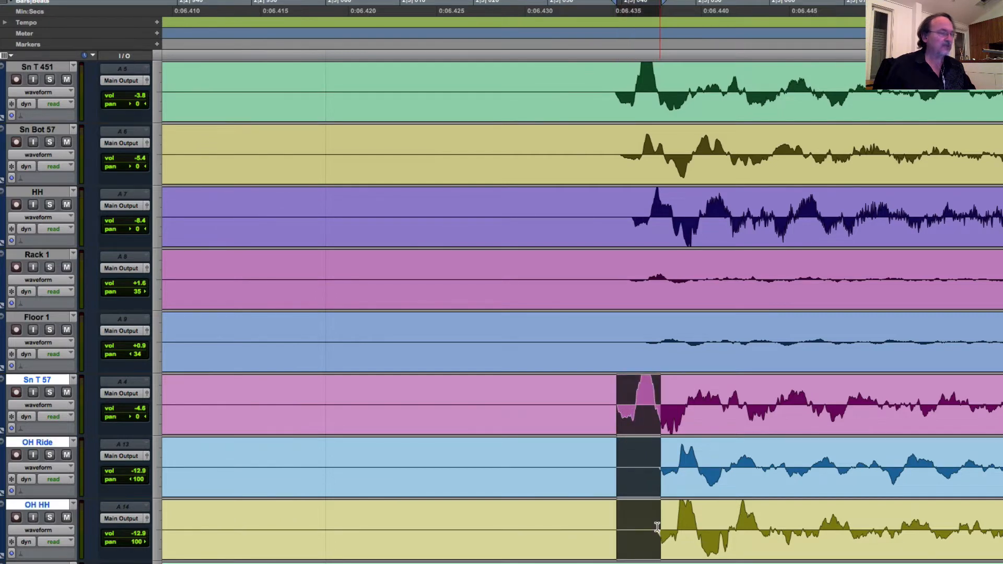
left_click(649, 525, "shift")
left_click_drag(648, 526, 657, 523)
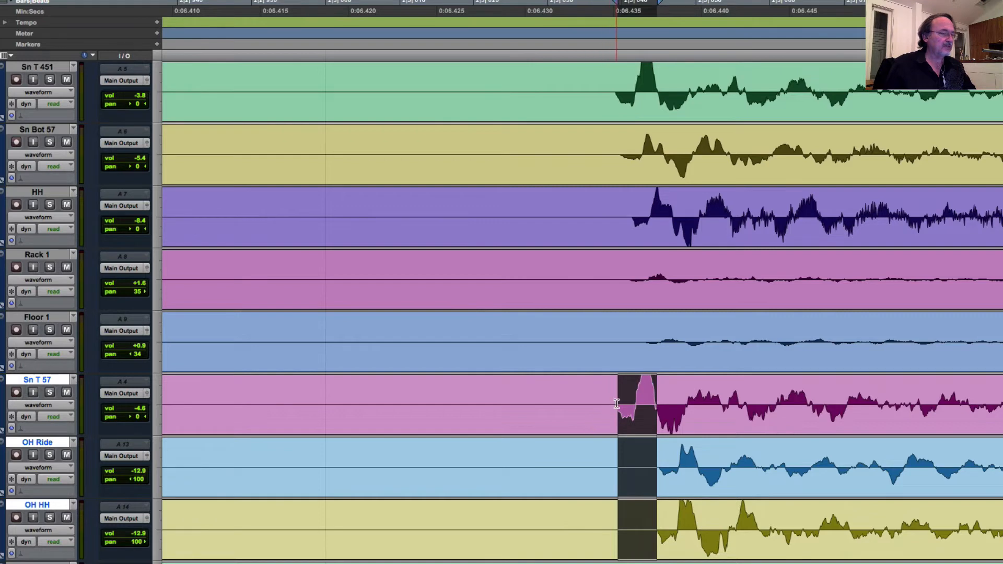
Highlight the first cycles on OH Ride and OH HH and compare their peaks and delay with Sn T 57.
left_click_drag(658, 457, 740, 516)
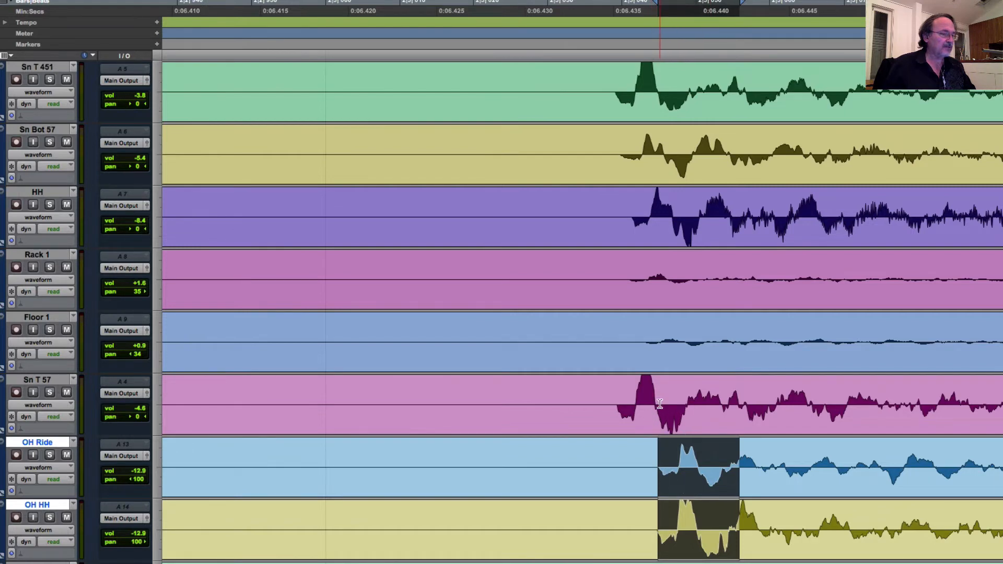
left_click_drag(654, 405, 686, 419)
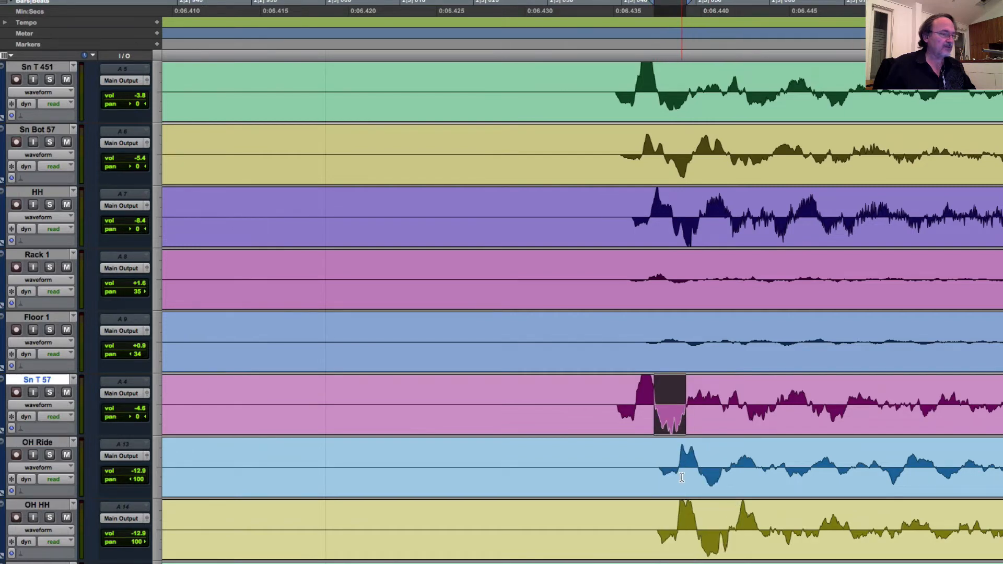
left_click_drag(678, 477, 699, 525)
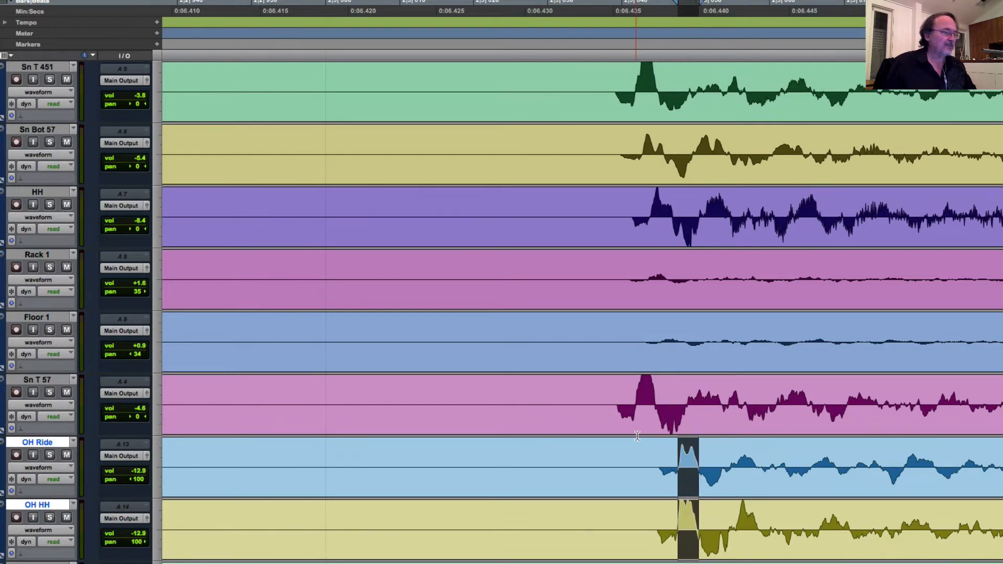
left_click_drag(622, 407, 664, 533)
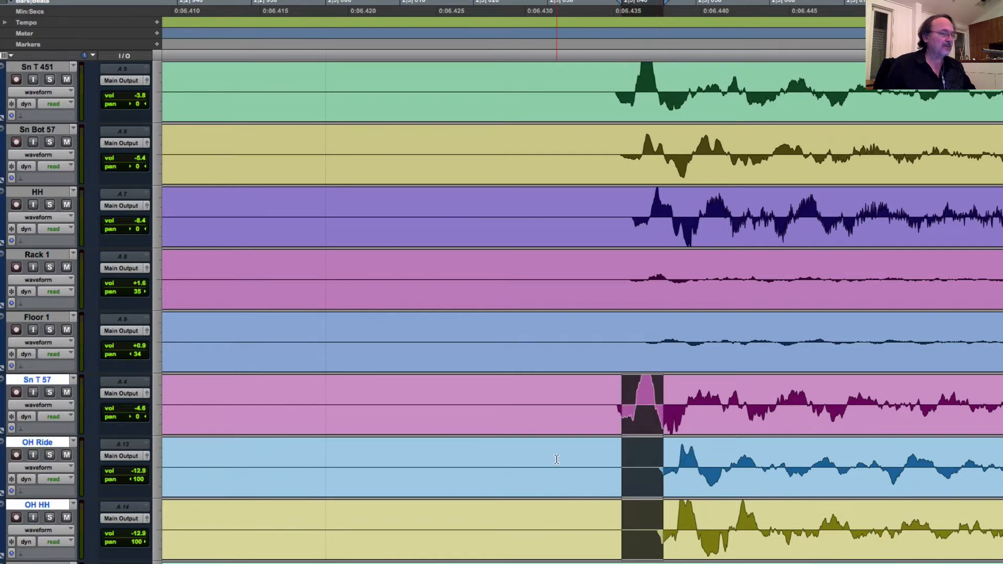
Place the edit cursor on Sn T 57 ahead of the snare hit and play the drums briefly several times.
left_click(438, 405)
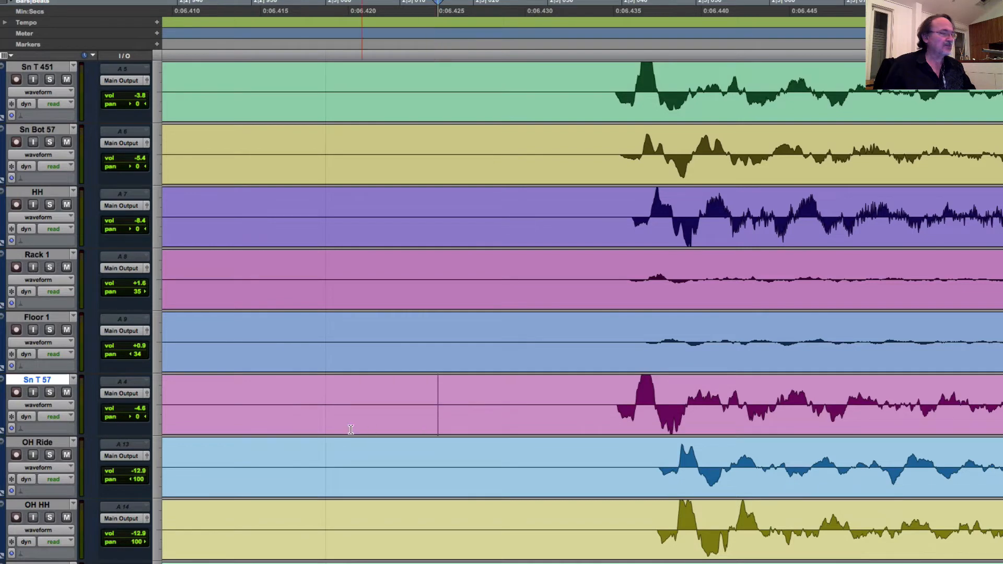
key("space")
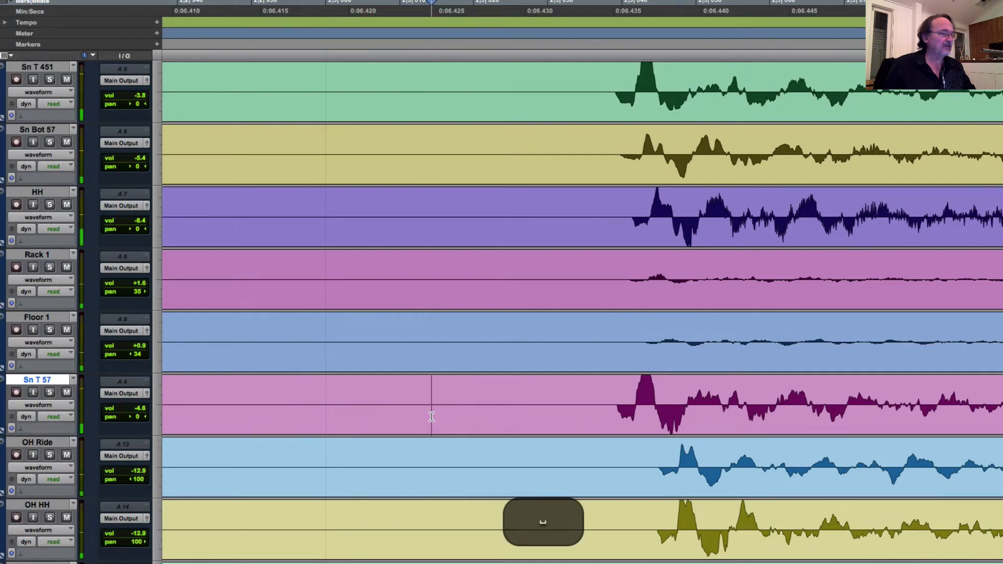
key("space")
key("space")
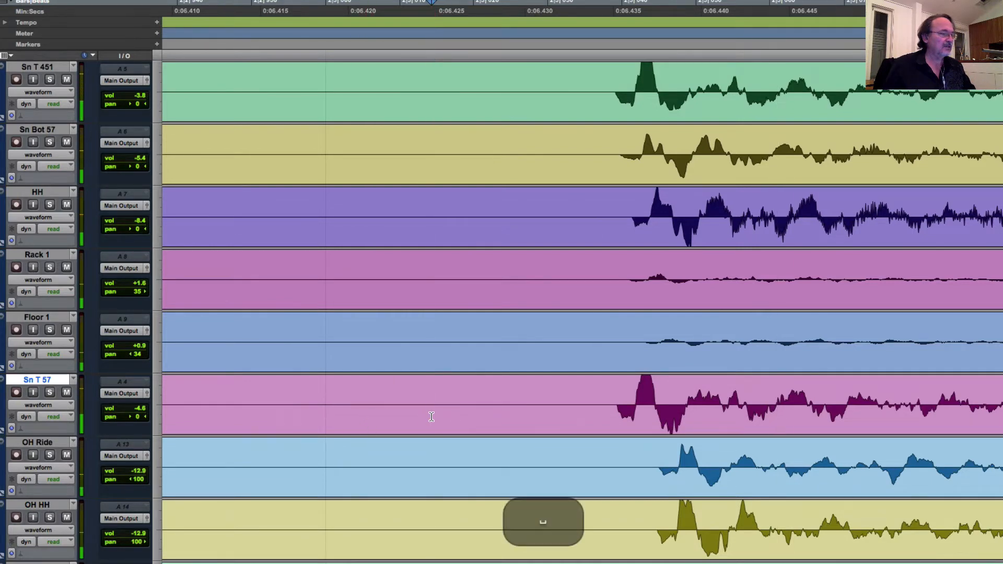
key("space")
key("space")
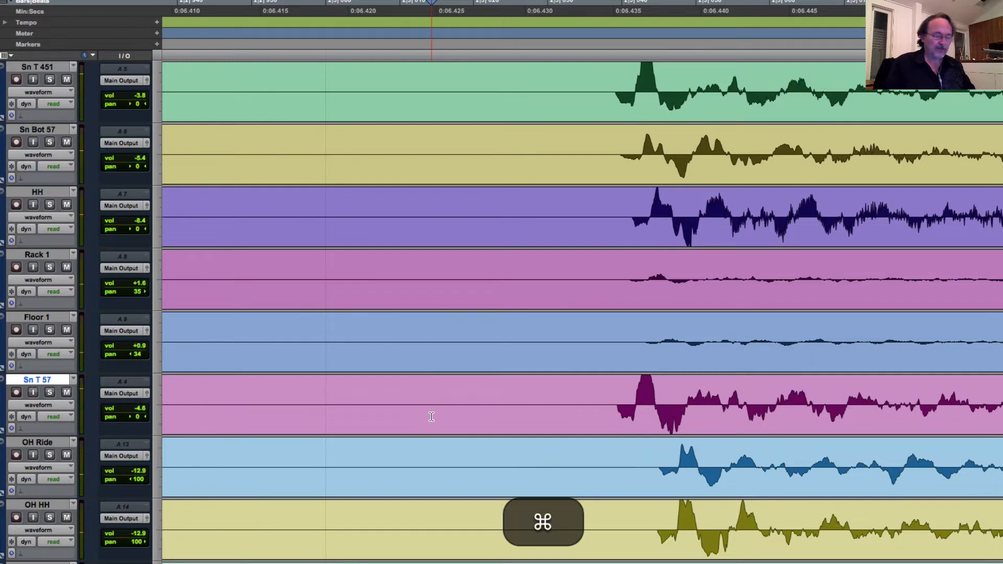
Mute the HH, Rack 1, Floor 1, Room Ride and Room HH tracks and play the remaining drum mics.
key("super+equal")
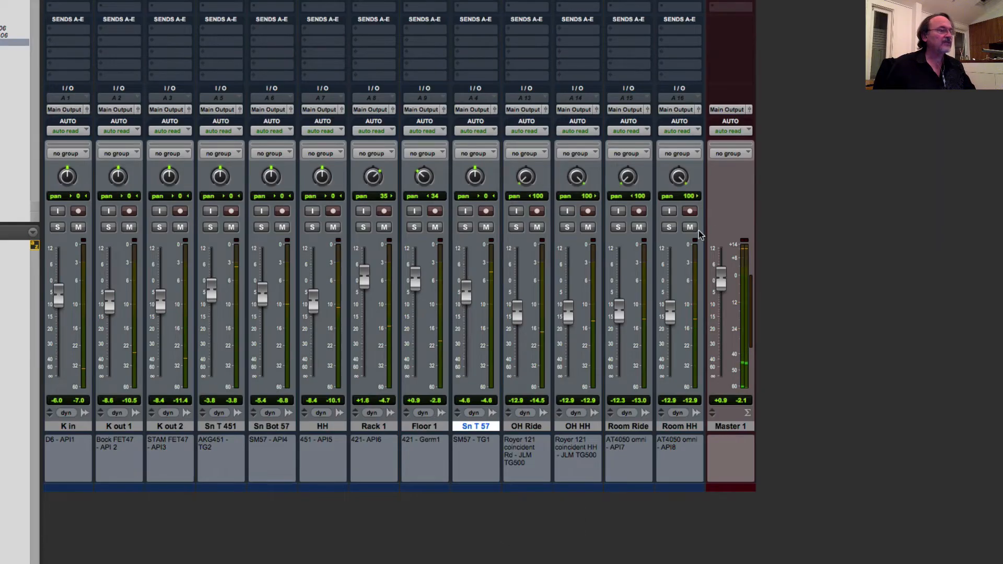
left_click(638, 228, "shift")
key("space")
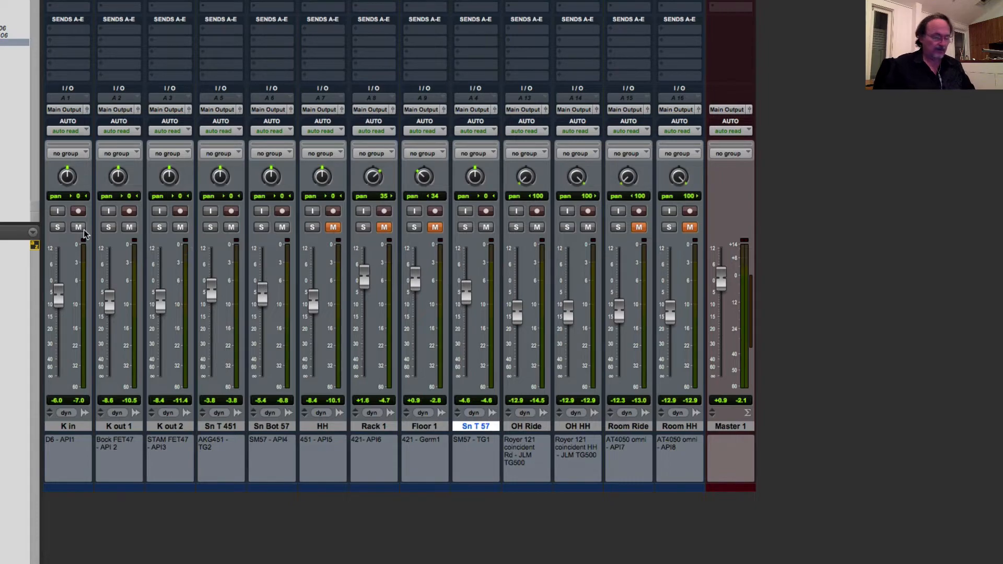
key("super+equal")
key("space")
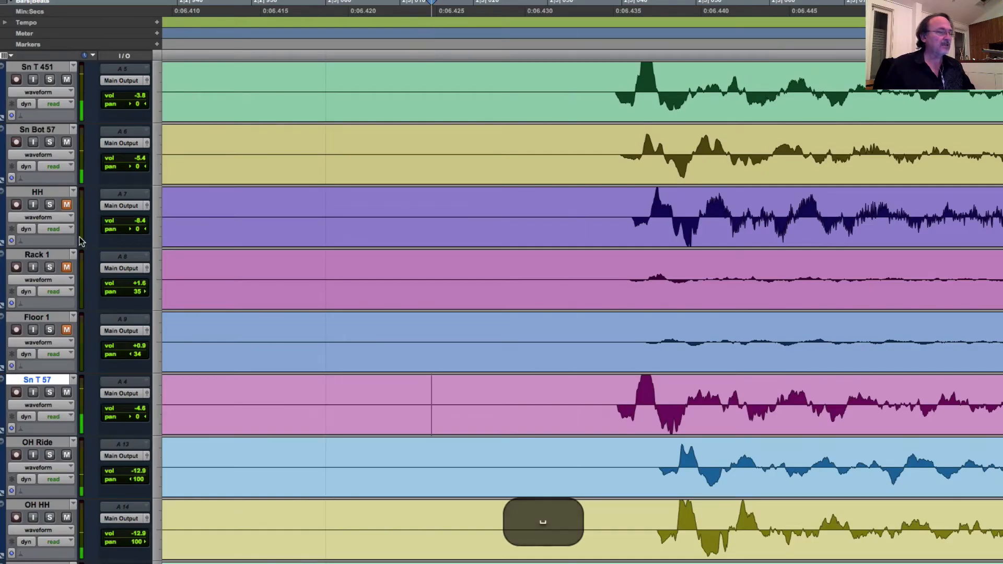
key("space")
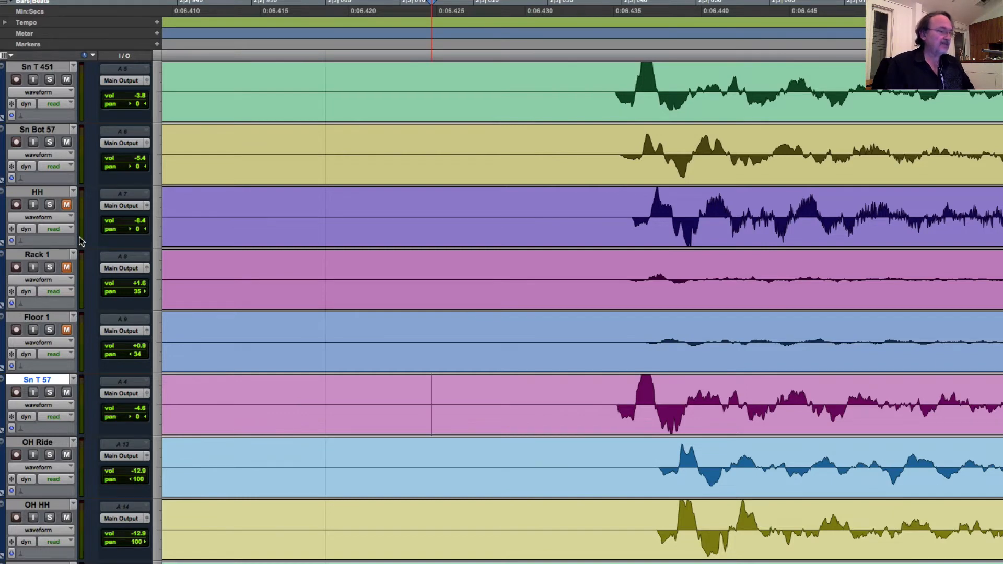
key("space")
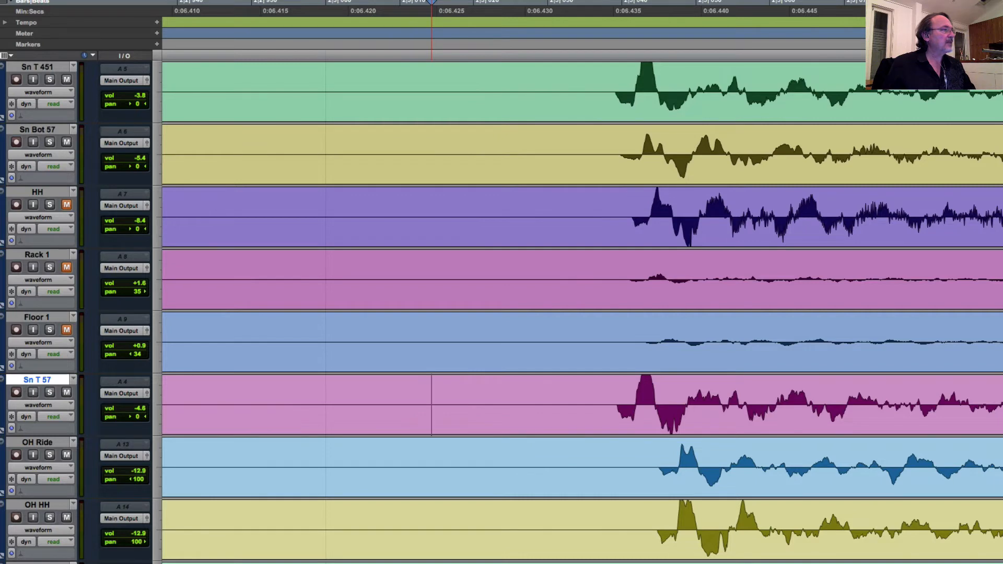
Select the OH Ride and OH HH clips and move them earlier to line up with the snare hit on Sn T 57.
left_click(663, 469)
key("shift")
left_click(658, 529, "shift")
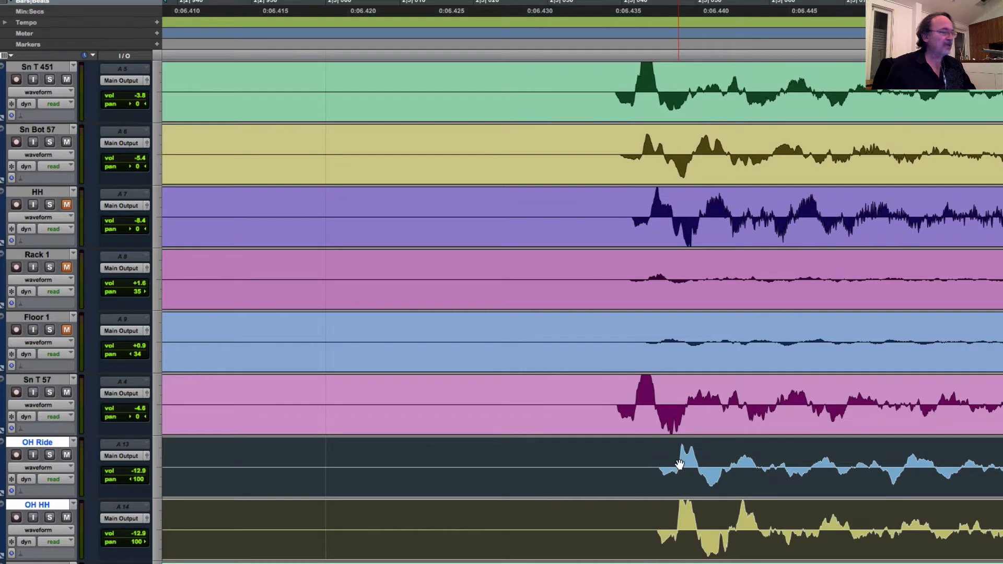
left_click_drag(686, 464, 654, 470)
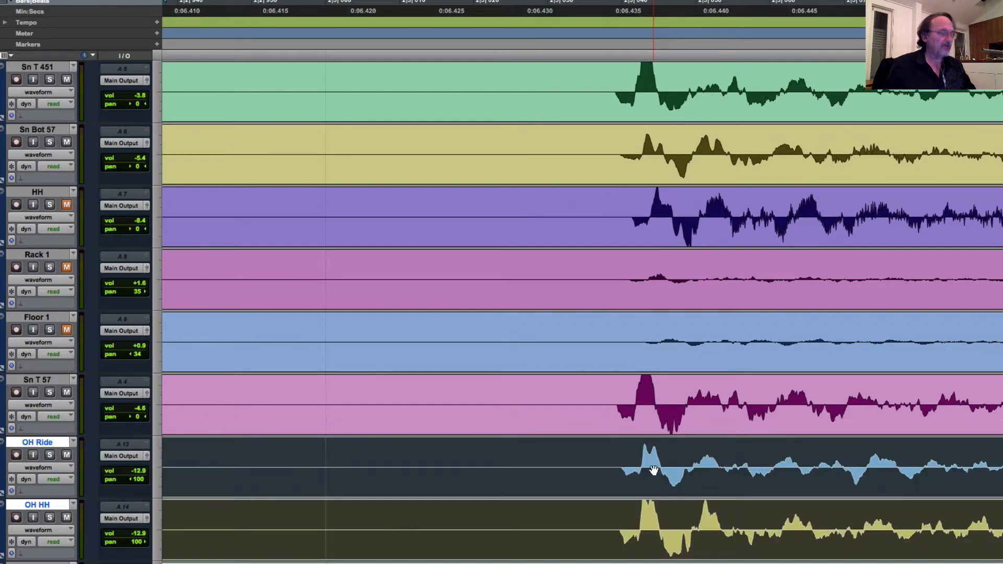
Fine-tune the OH Ride and OH HH clips slightly earlier and compare their waveforms with Sn T 57 at several zoom levels.
key("t")
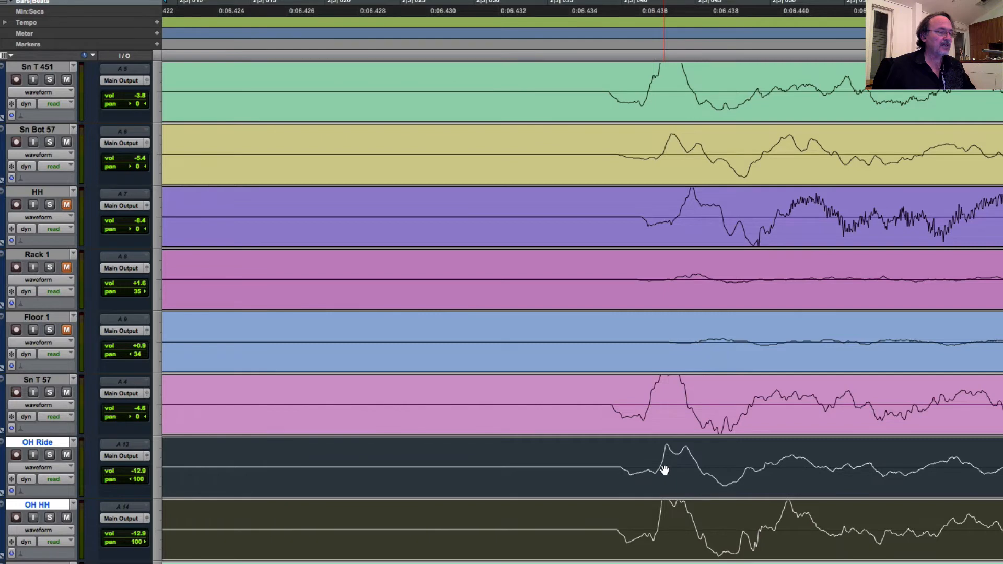
left_click_drag(665, 470, 660, 470)
key("r")
key("r")
key("r")
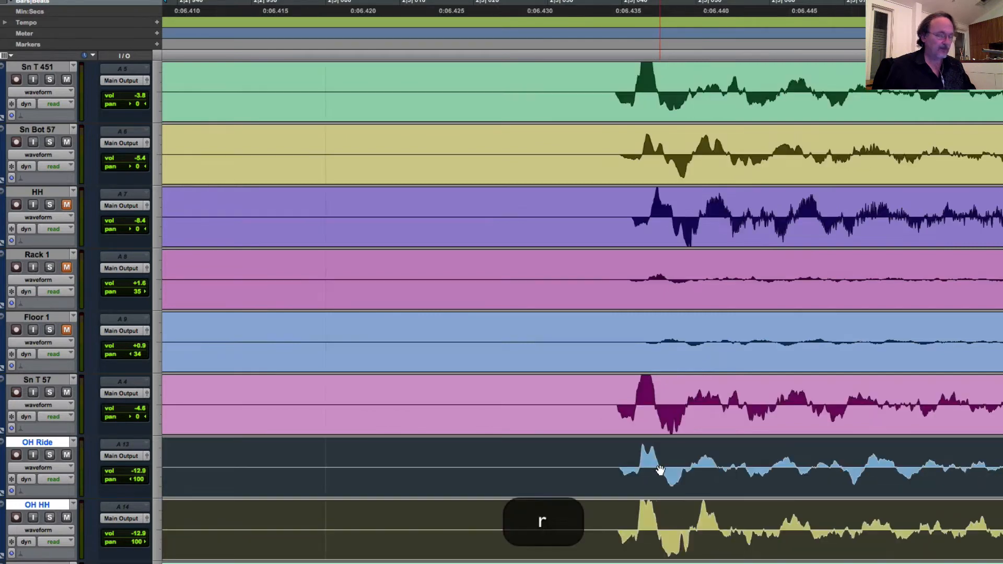
key("t")
key("t")
key("t")
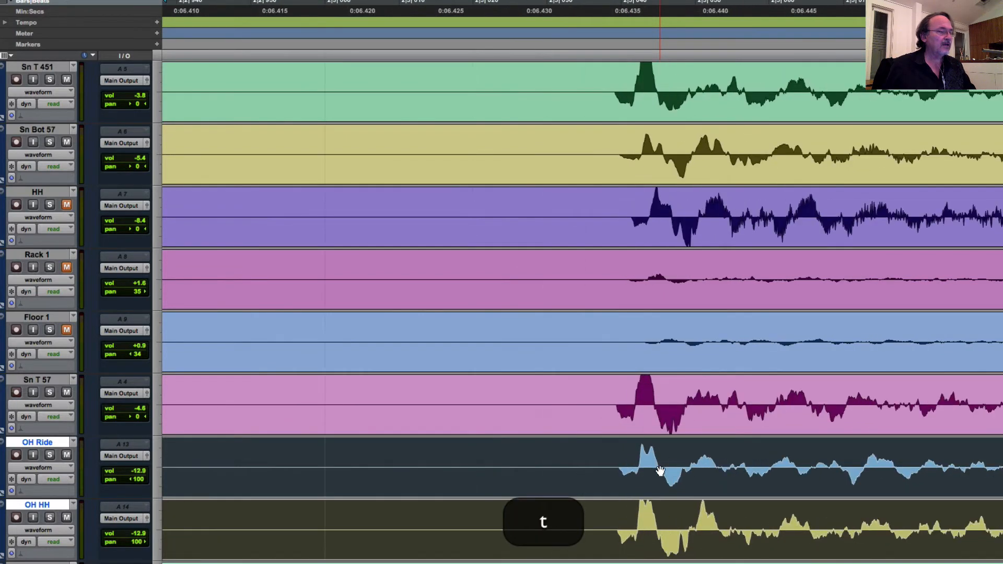
Place the edit cursor across all tracks ahead of the snare hit and play the aligned drums briefly several times.
left_click(285, 53)
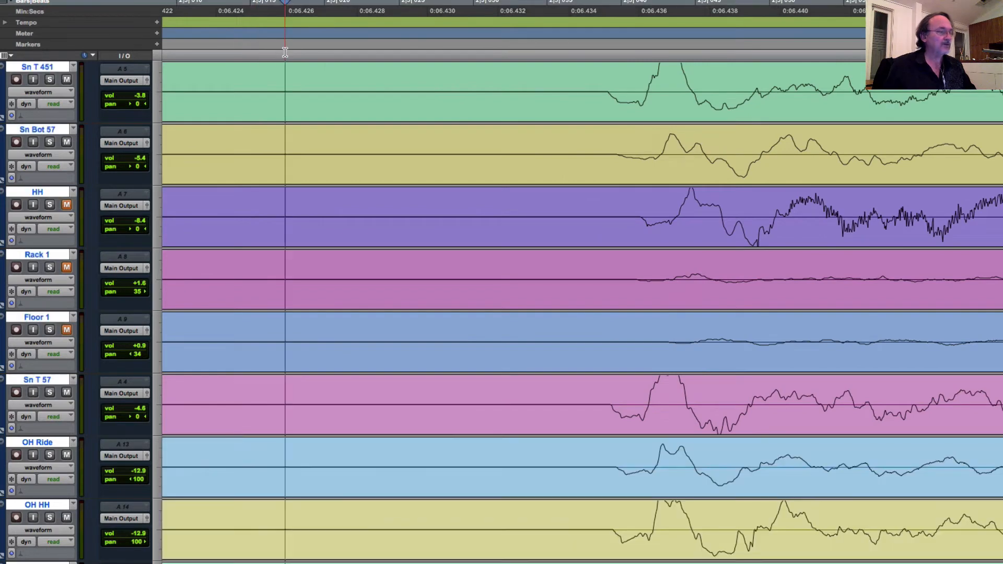
key("space")
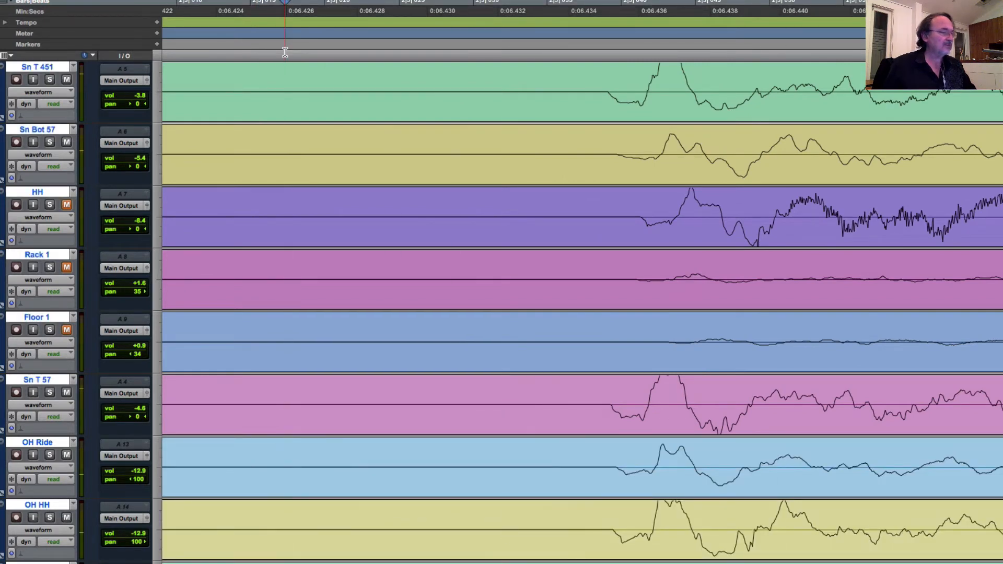
key("space")
key("space")
key("space")
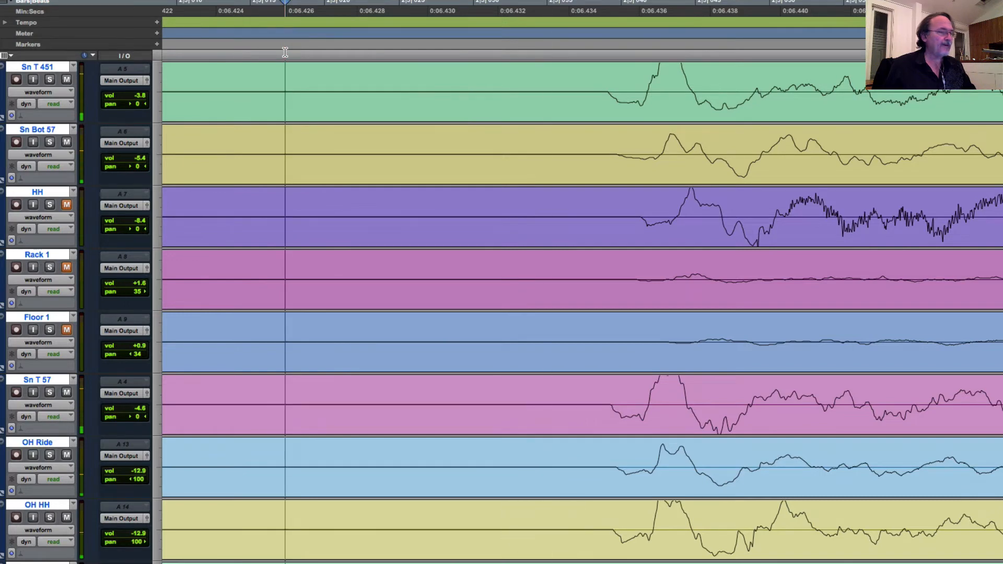
Undo the overhead clip move and play the snare, then redo the move and play it again.
key("r")
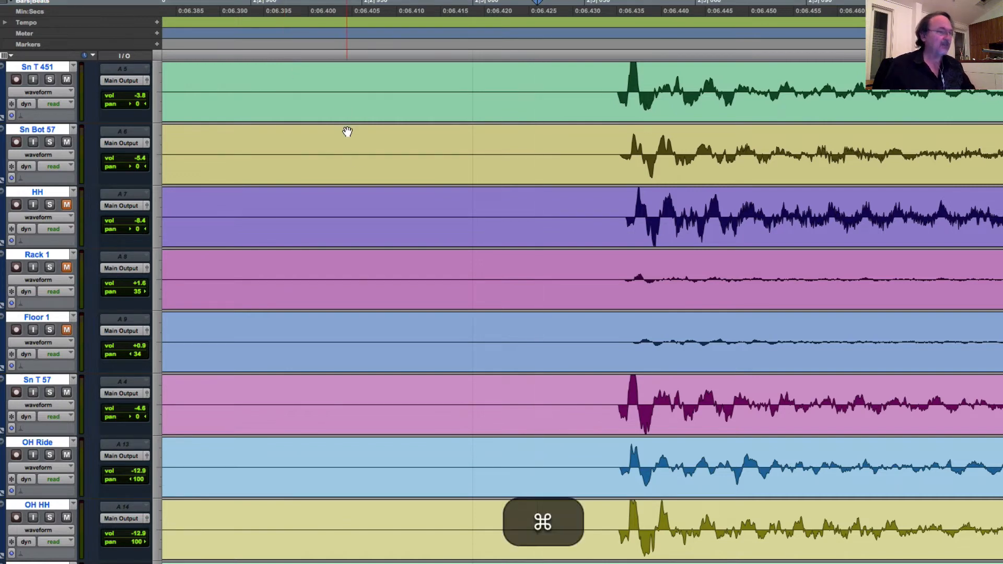
key("super+z")
left_click(429, 30)
key("space")
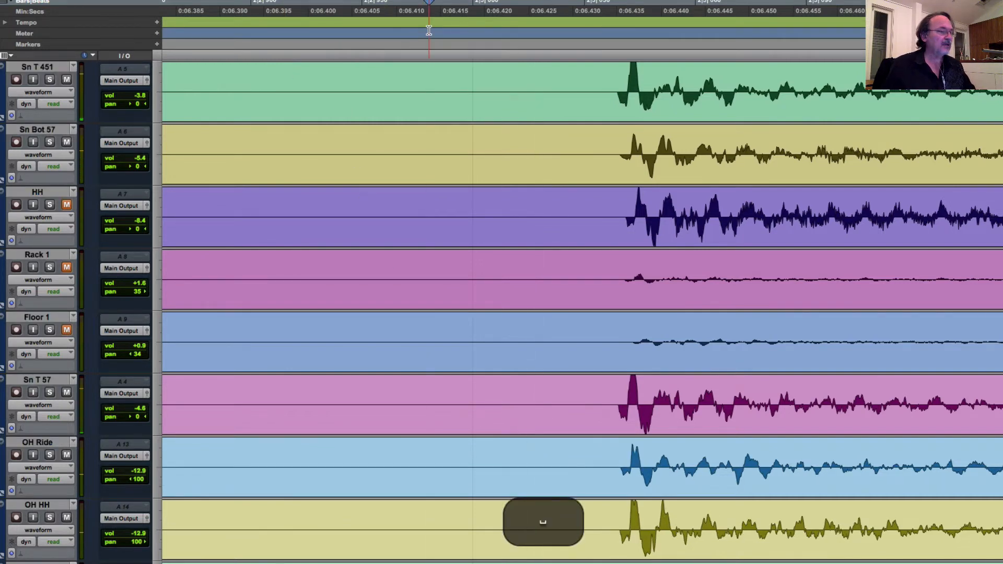
key("shift+super+z")
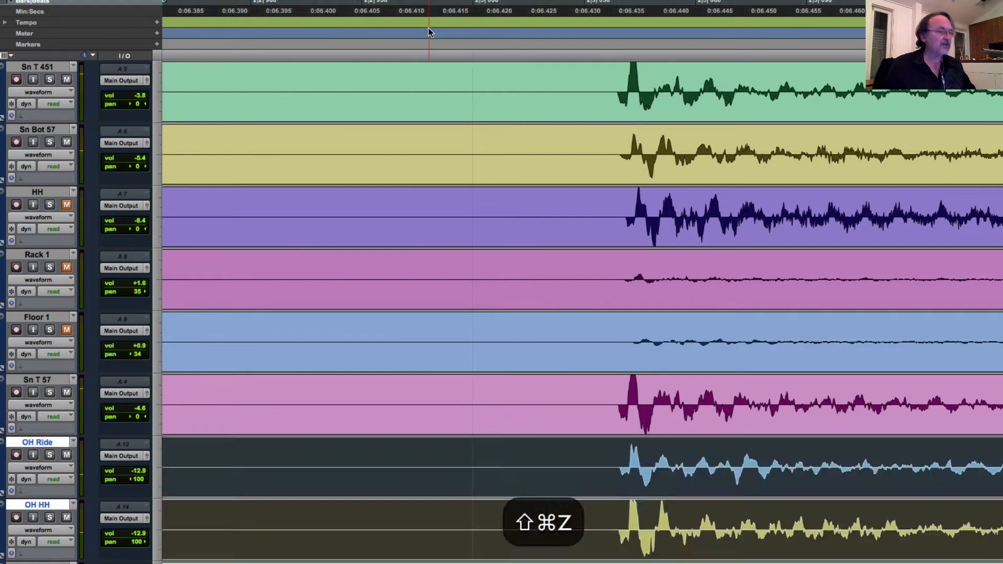
left_click(435, 34)
key("space")
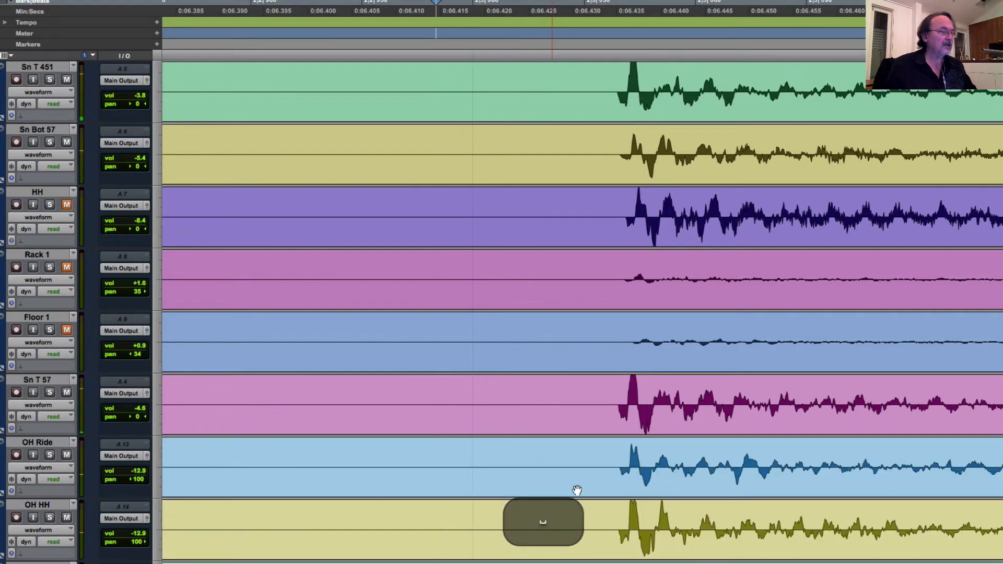
Place the cursor closer to the snare hit with the overheads in their aligned position and play it repeatedly.
left_click(592, 56)
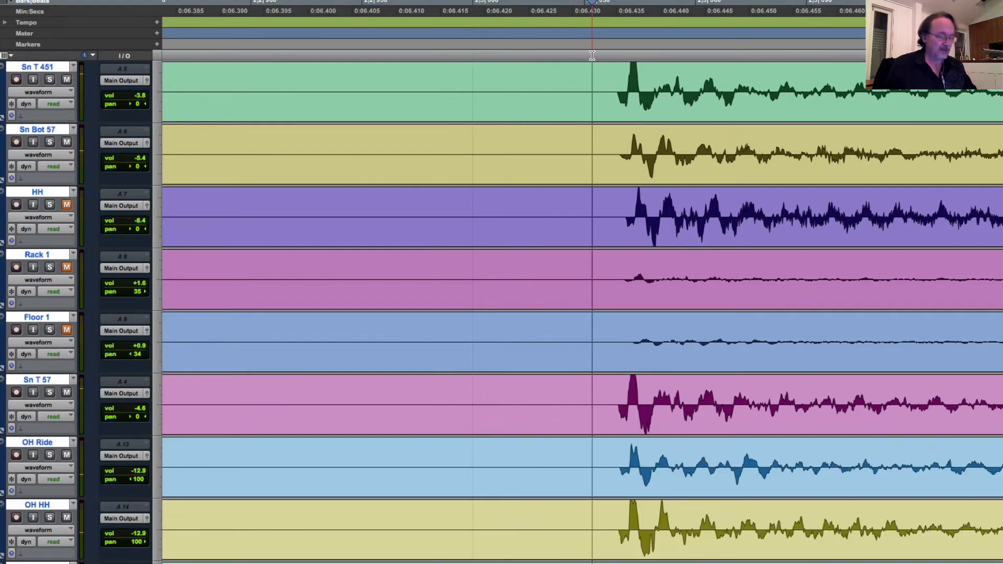
key("t")
key("t")
key("shift+super+z")
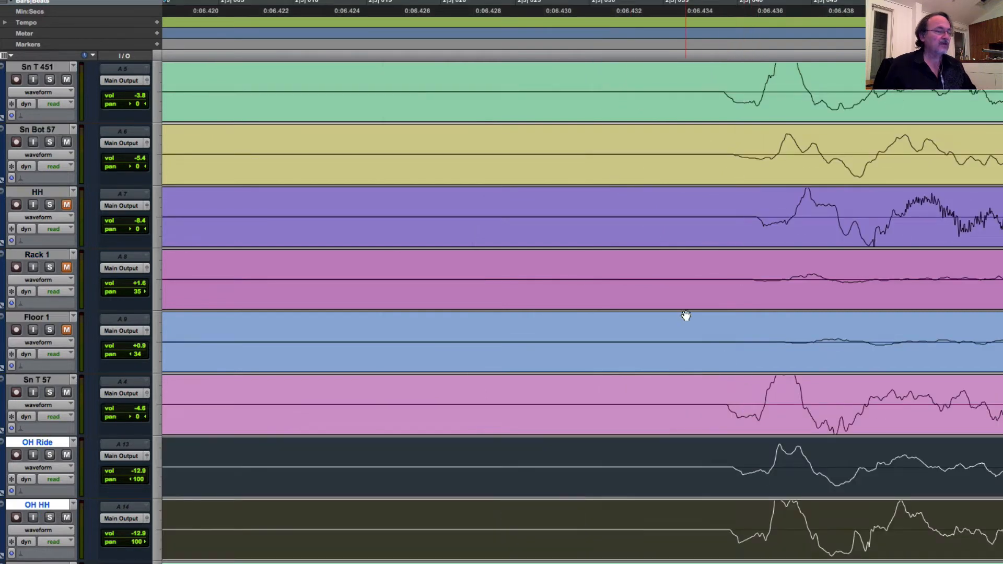
left_click(598, 41)
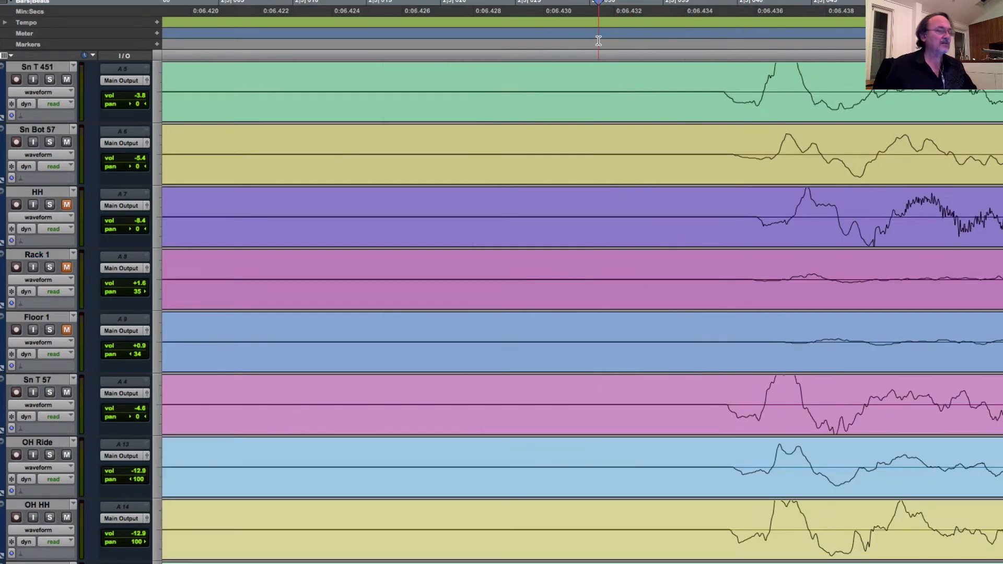
key("space")
key("space")
key("space")
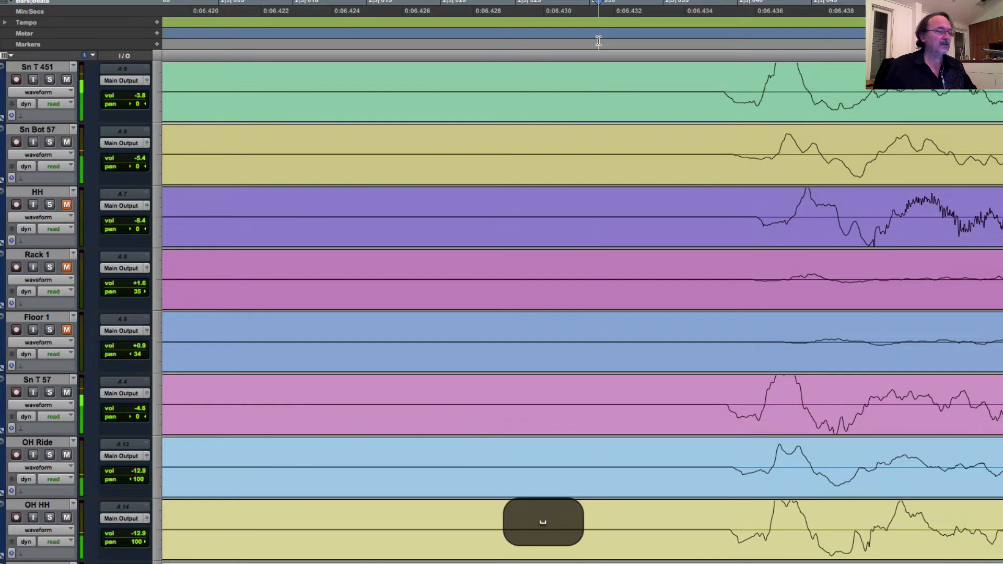
key("space")
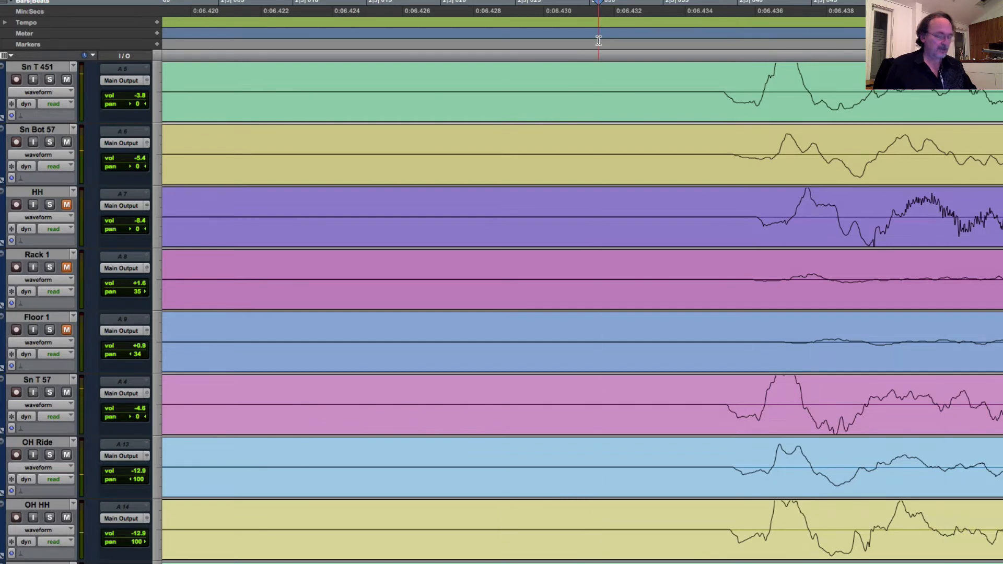
Compare the snare from the same cursor position with the overhead alignment undone and with it redone.
key("super+z")
key("space")
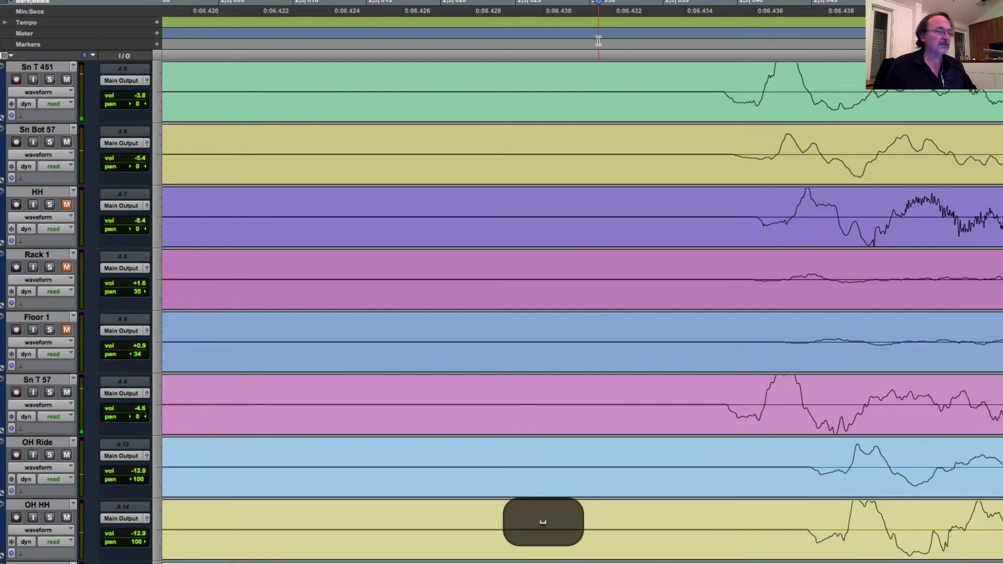
key("space")
key("super+shift+z")
key("space")
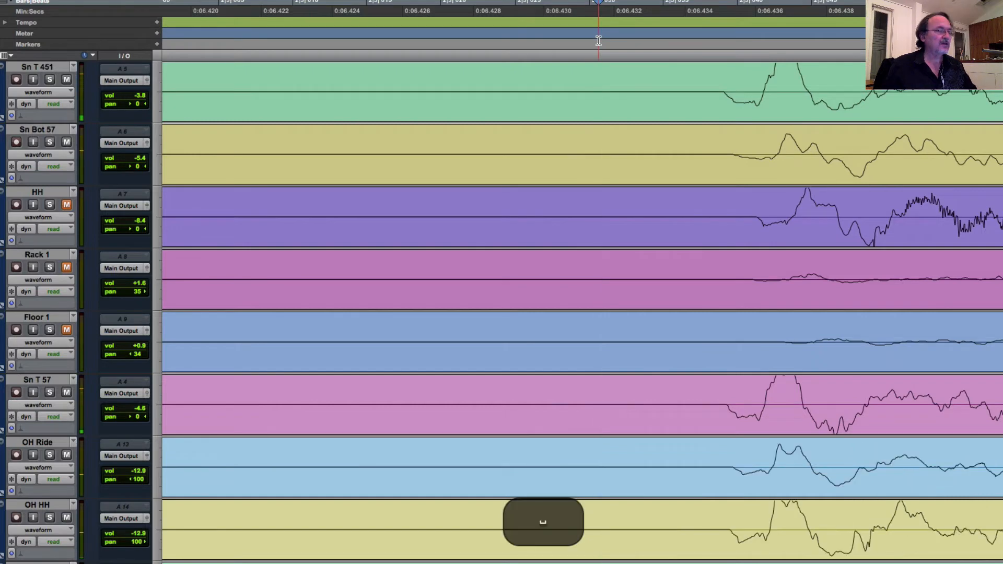
key("space")
key("space")
key("space")
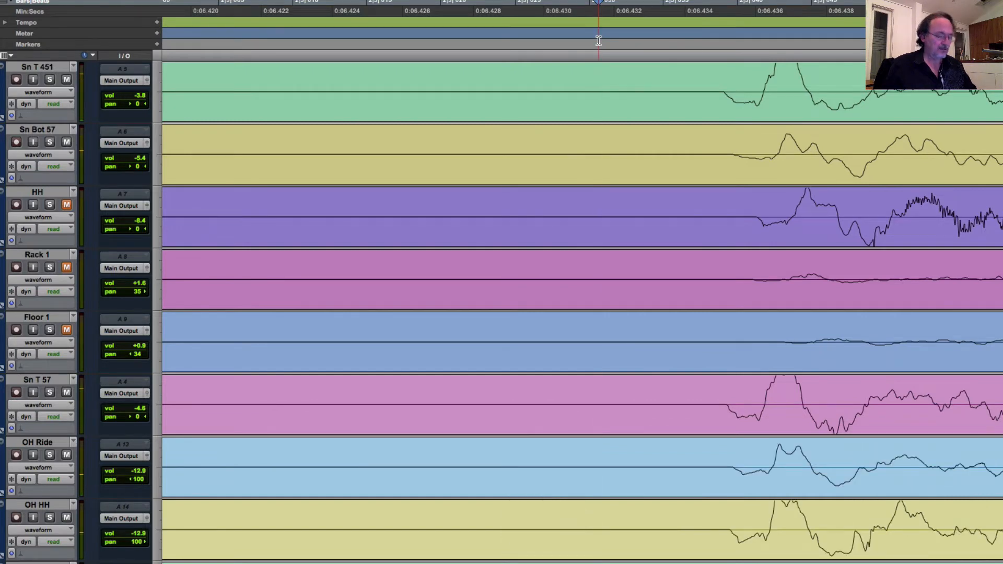
Raise the OH Ride volume to -5.2 and the OH HH volume to -5.9 and play the aligned snare hit.
key("space")
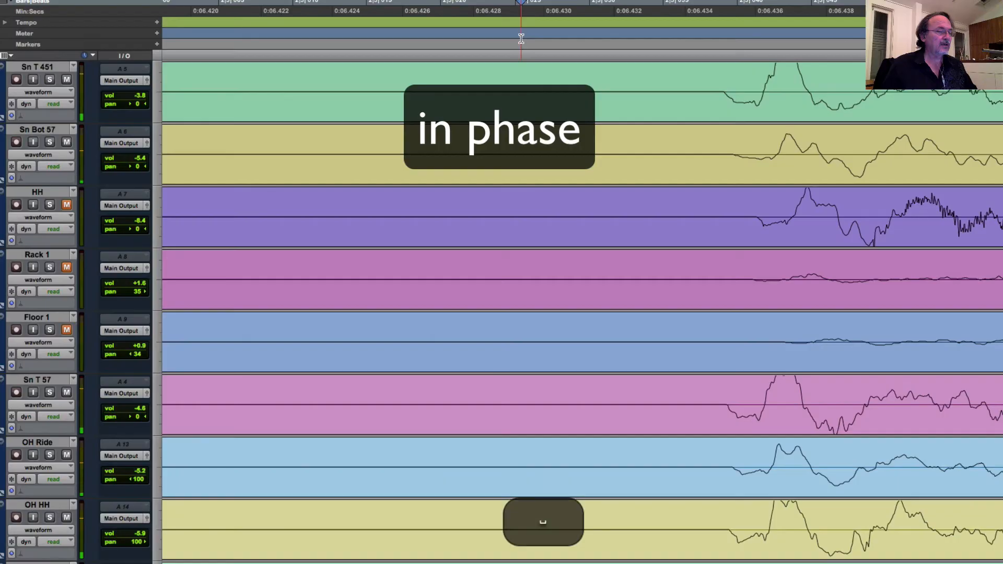
key("space")
key("space")
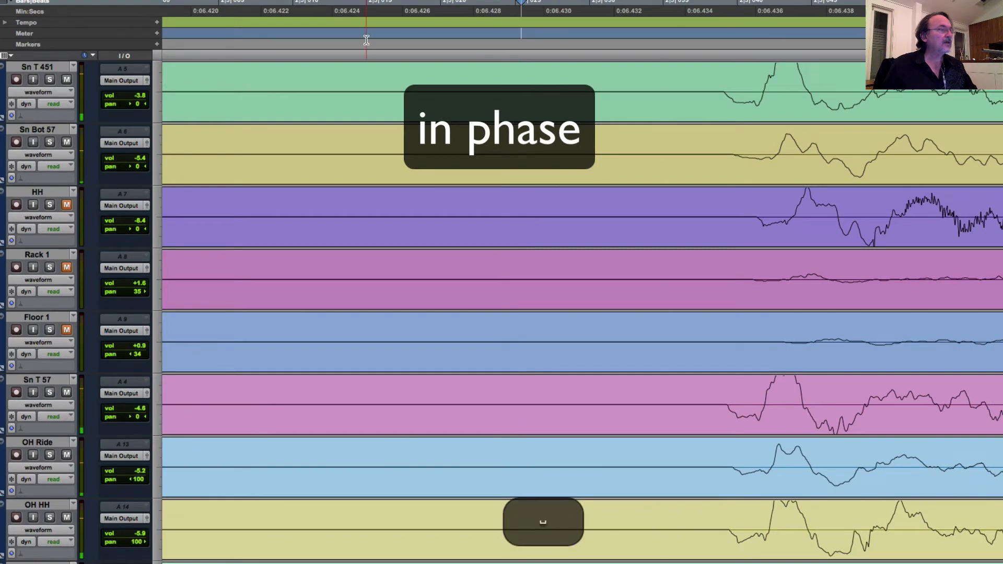
Switch the louder overheads between aligned and original timing, repositioning the cursor before the snare and playing each version.
key("super+z")
left_click(366, 40)
key("space")
key("space")
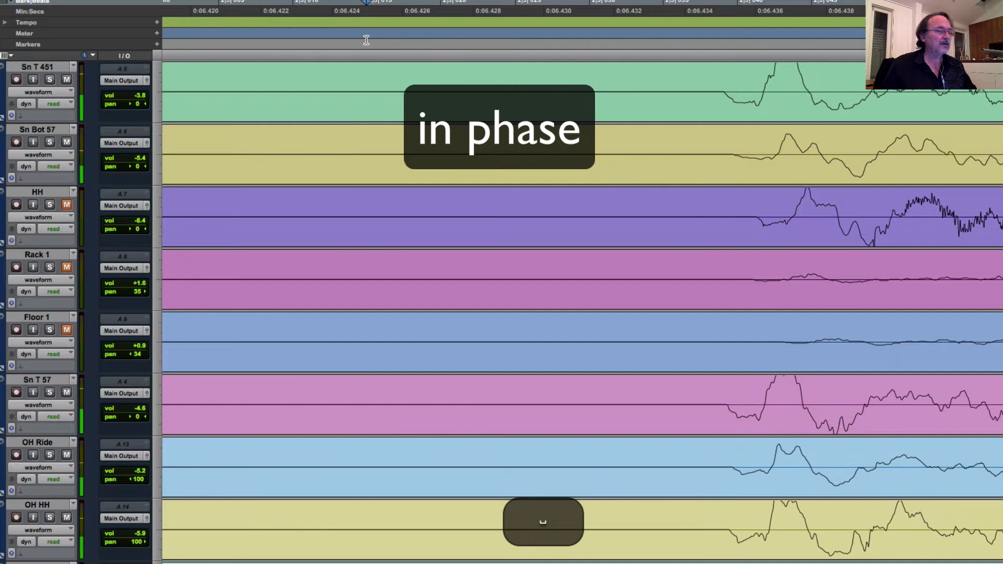
key("space")
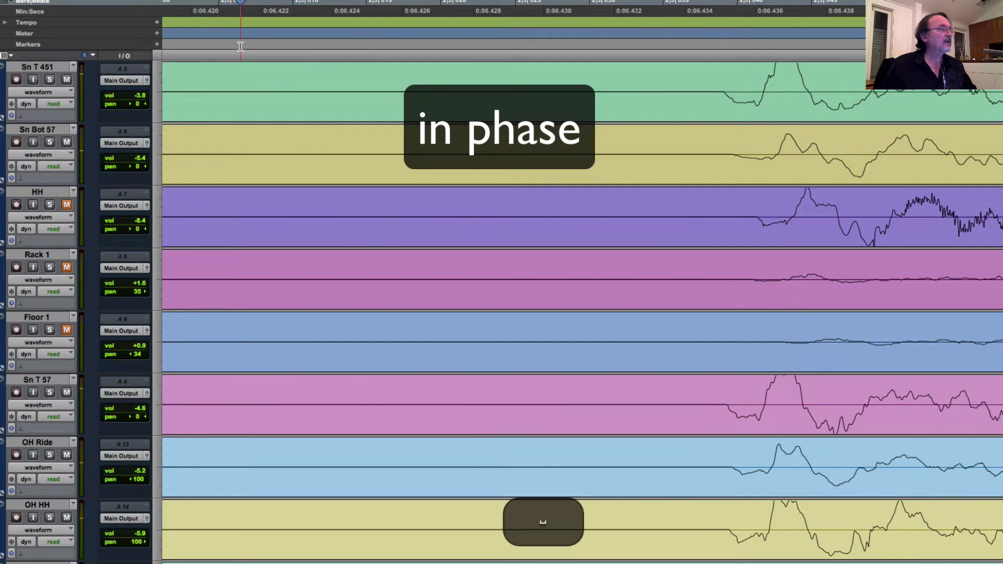
left_click(241, 46)
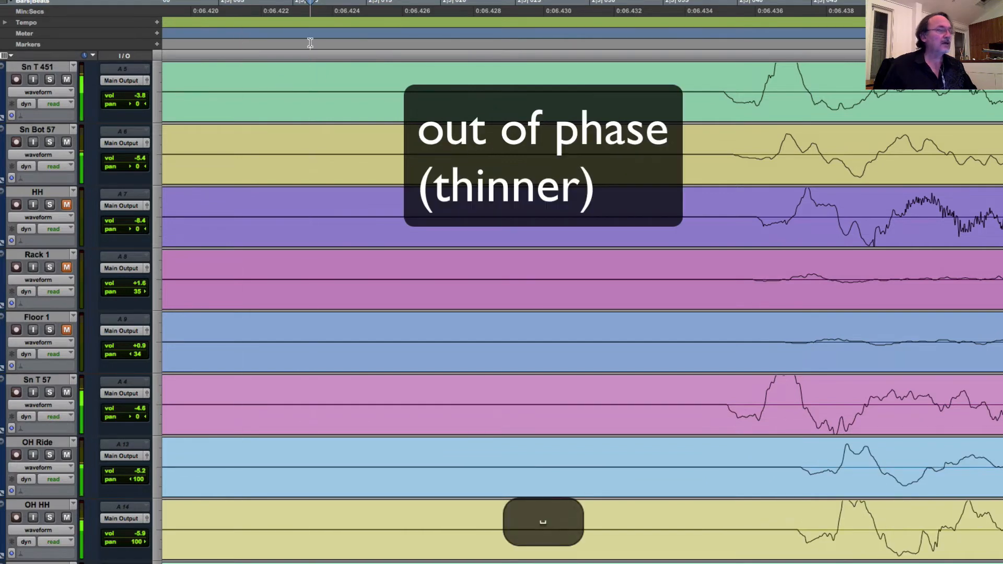
key("space")
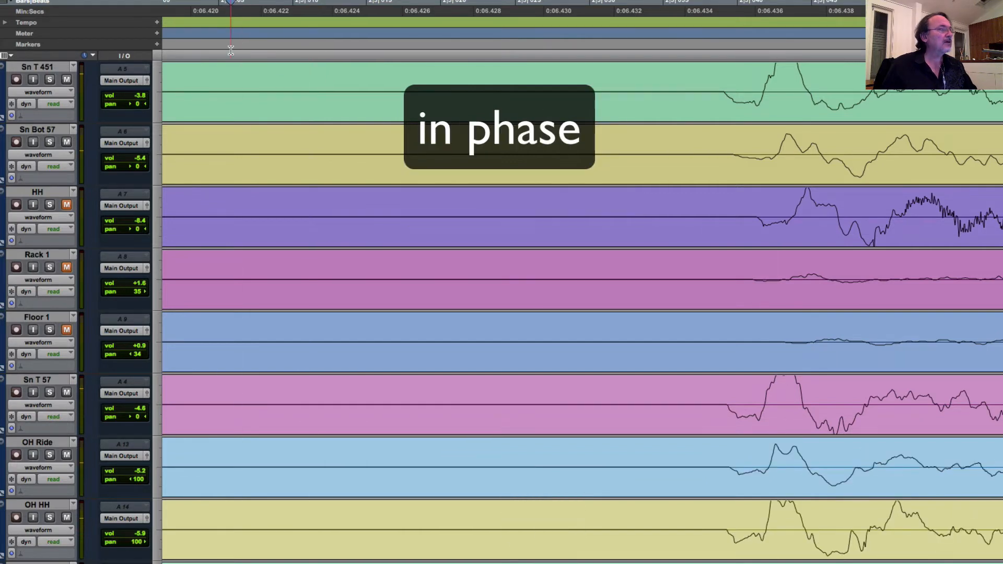
key("space")
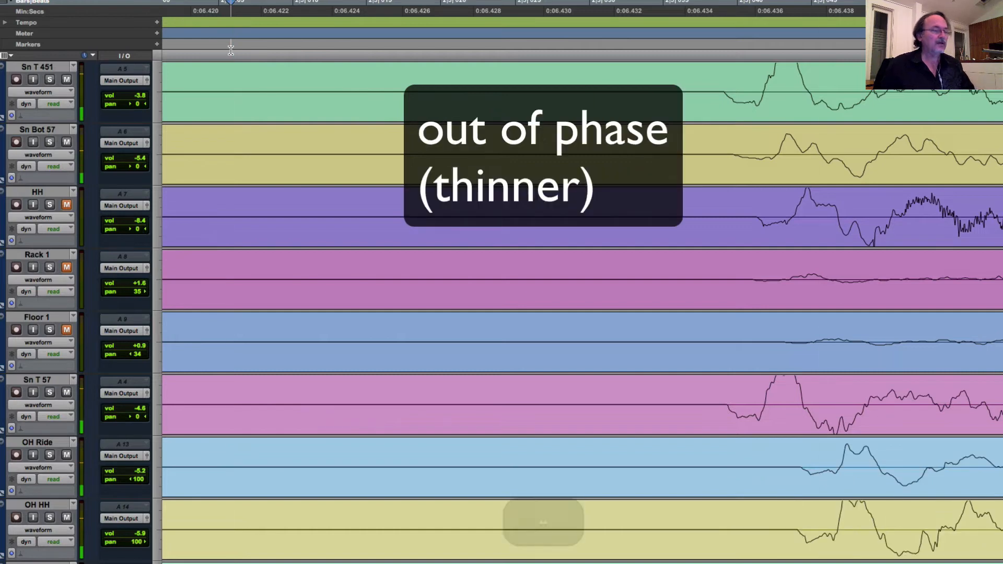
key("space")
Redo the overhead alignment and play the snare, then undo it and play the unaligned version for comparison.
key("super+shift+z")
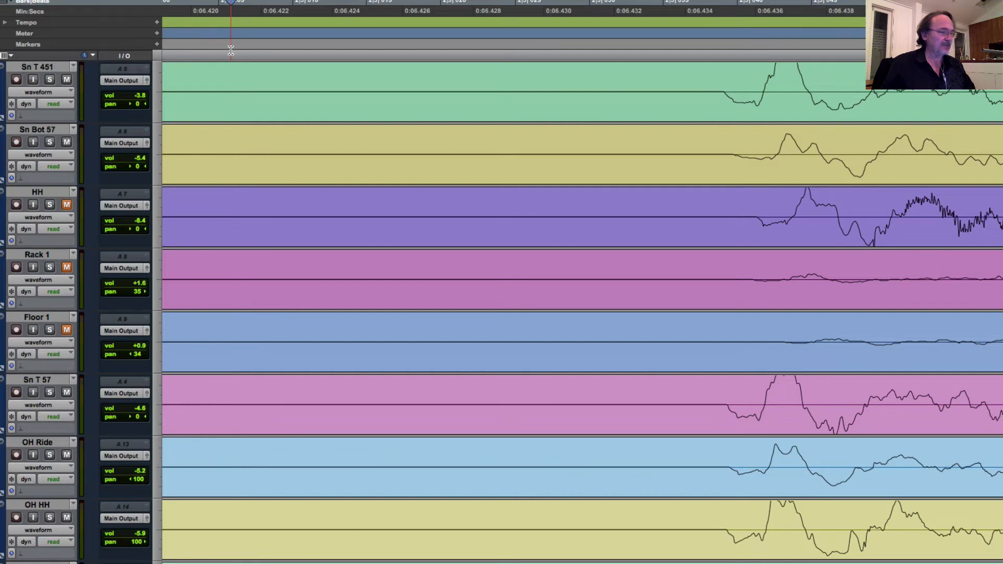
key("space")
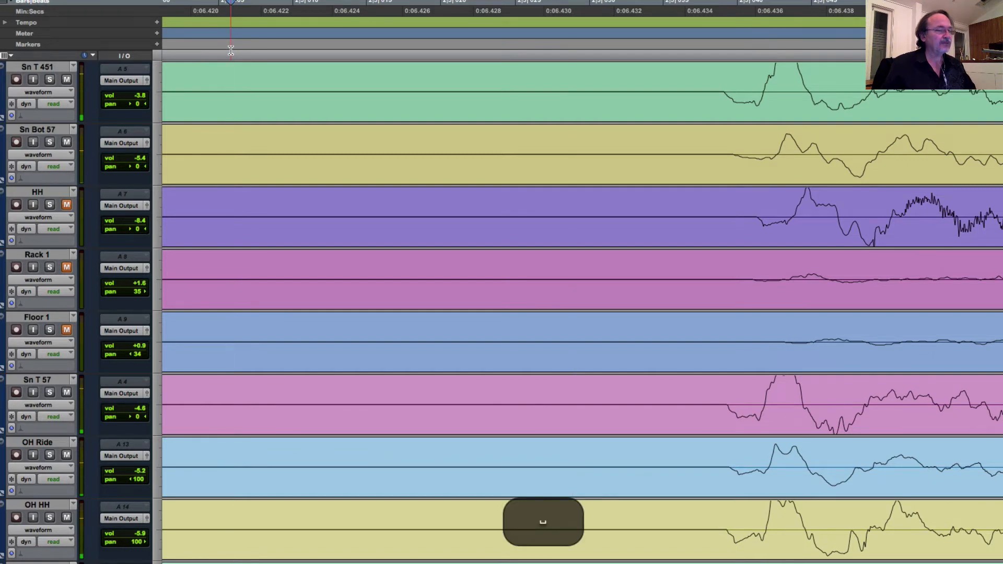
key("space")
key("space")
key("super+z")
key("space")
key("space")
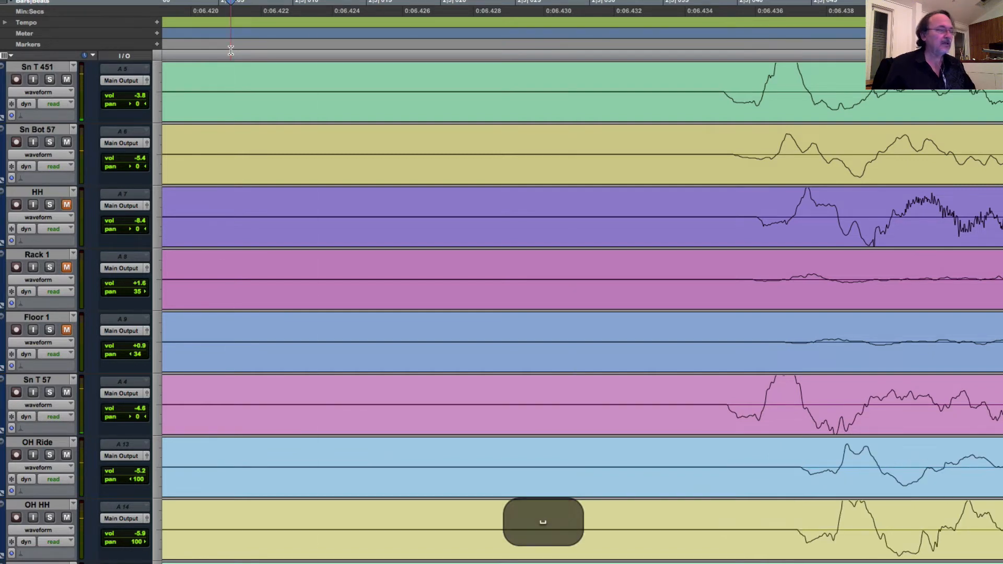
Redo the overhead alignment with the snare and bring the full length of the drum clips into view.
key("super+shift+z")
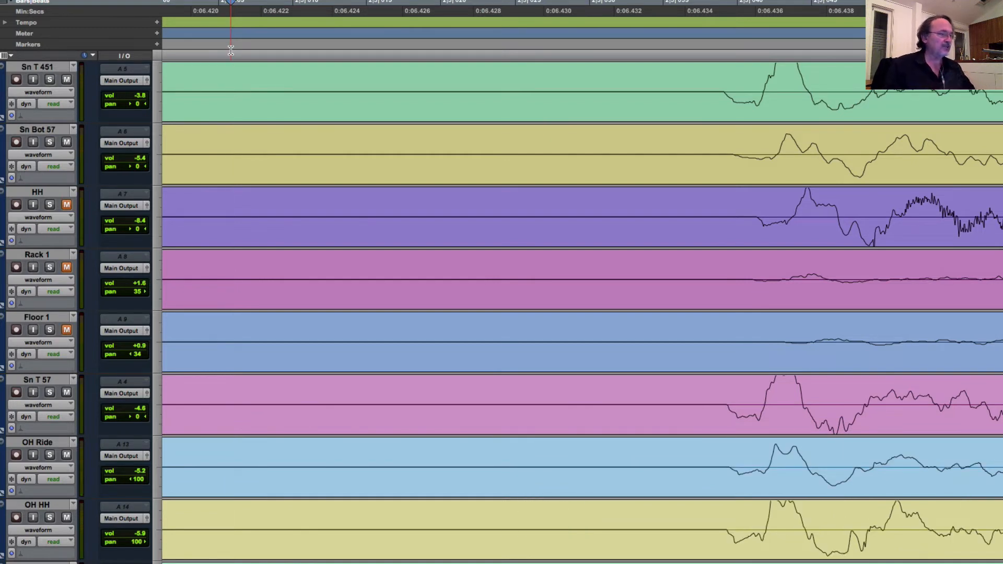
key("r")
key("r")
key("r")
key("r")
key("r")
key("r")
key("r")
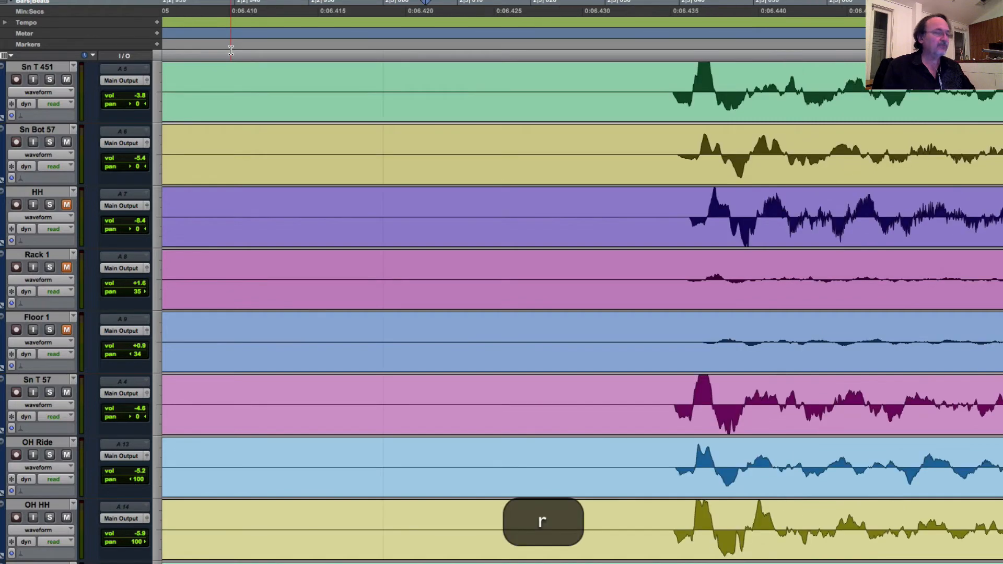
key("r")
key("r")
key("r")
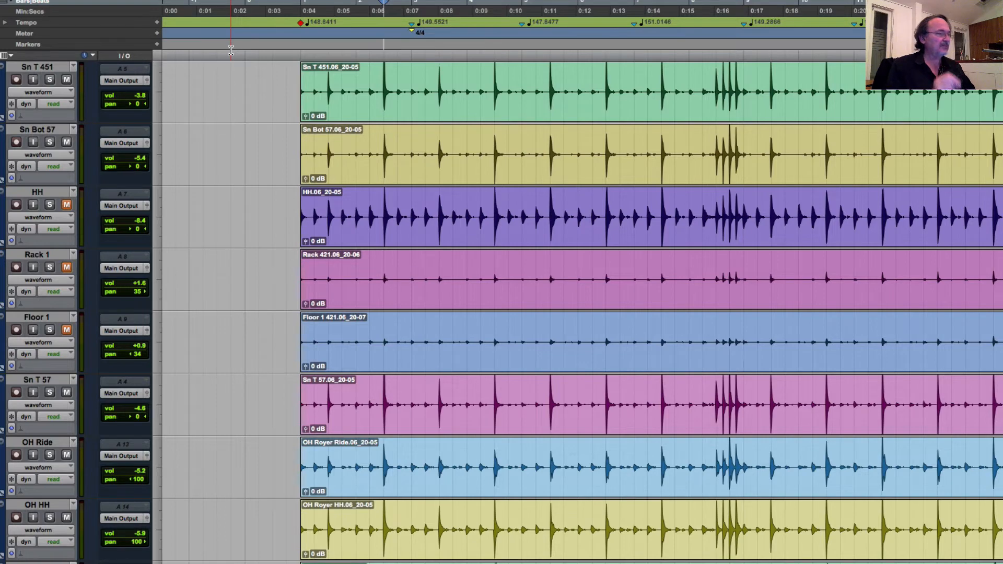
key("r")
key("r")
key("t")
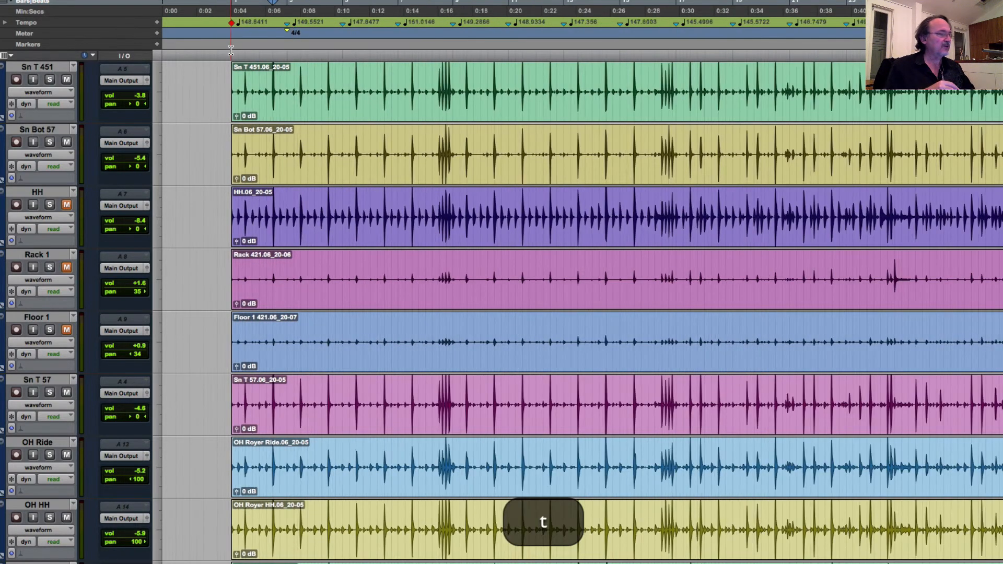
key("t")
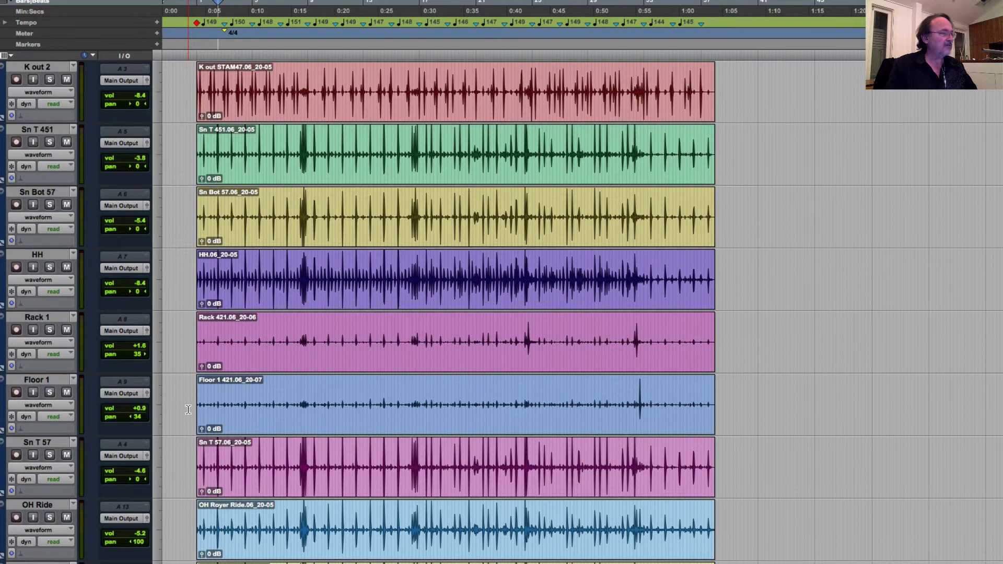
Switch to the mixer and audition the kick mics K in, K out 1 and K out 2 soloed one at a time.
key("super")
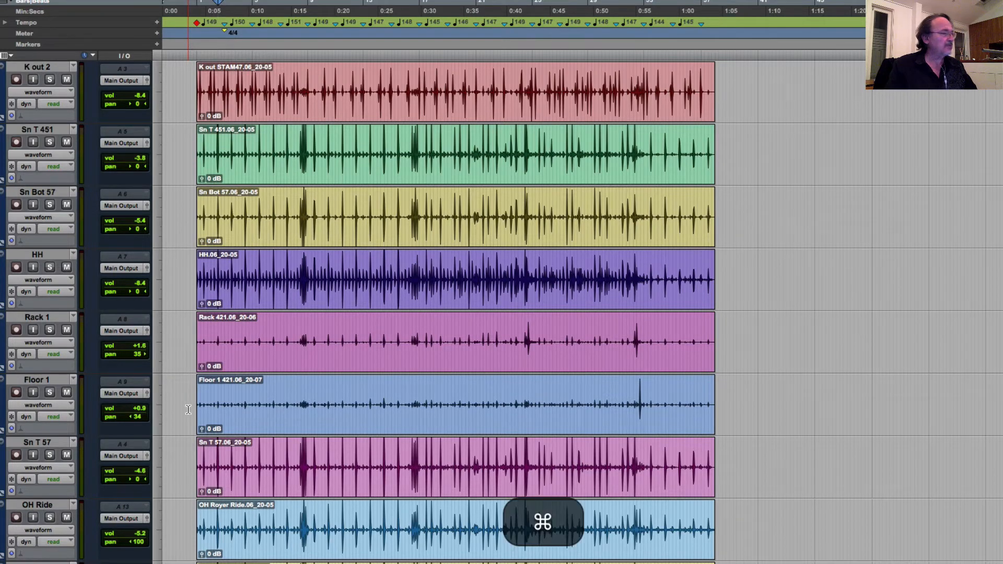
key("super+equal")
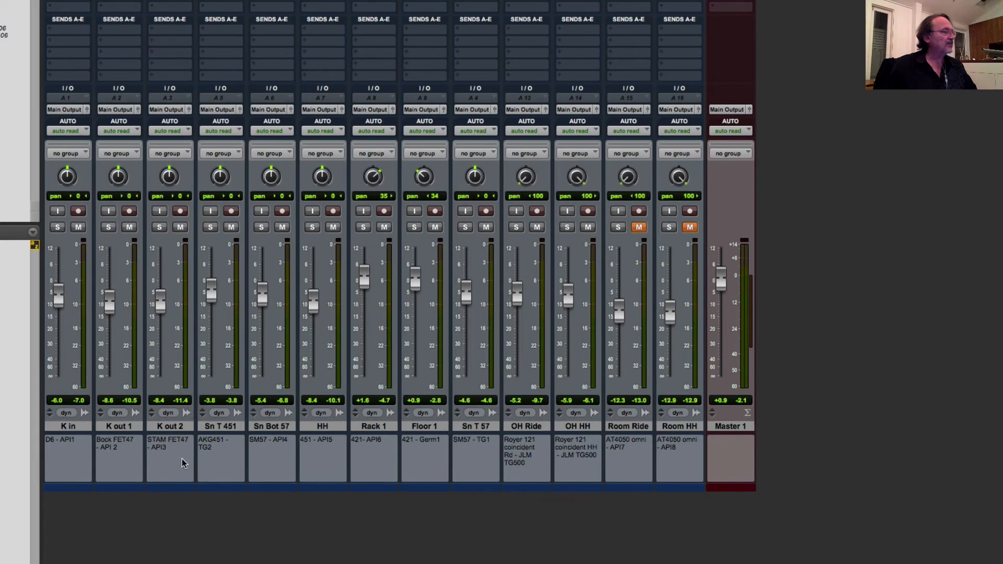
left_click(56, 228)
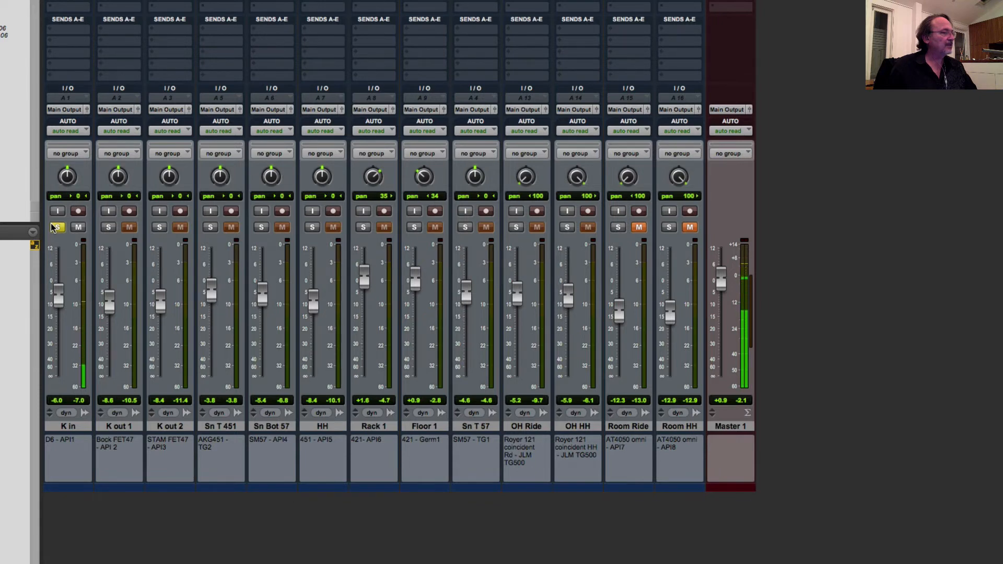
left_click(109, 229)
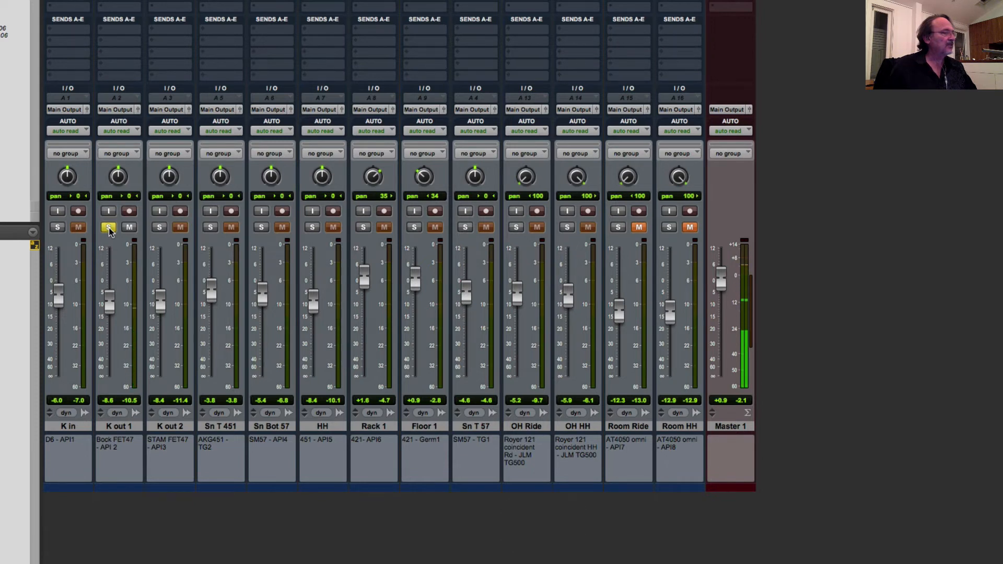
left_click(159, 228)
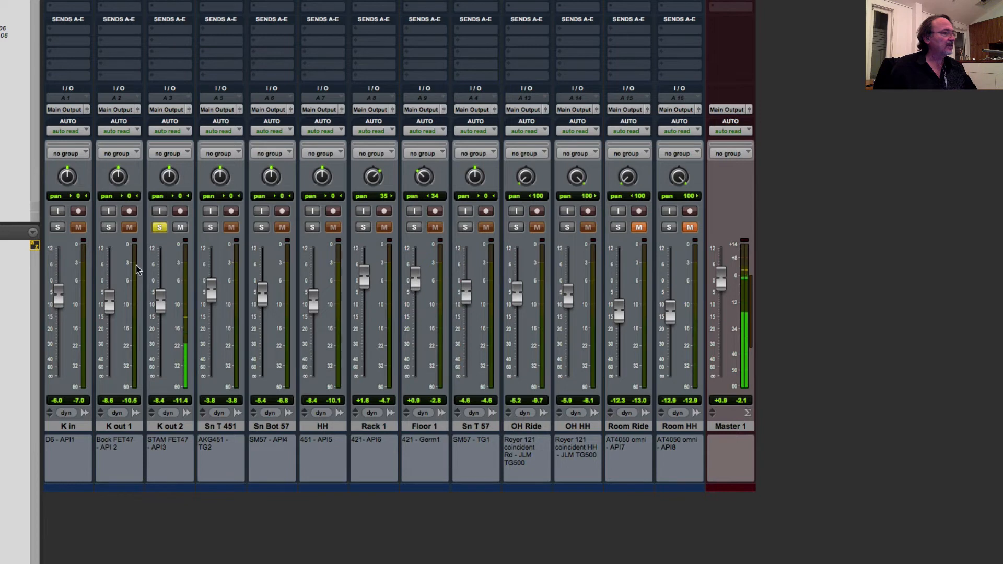
Compare the two outside kick mics by alternating the solo between K out 1 and K out 2 during playback.
left_click(109, 227)
left_click(159, 228)
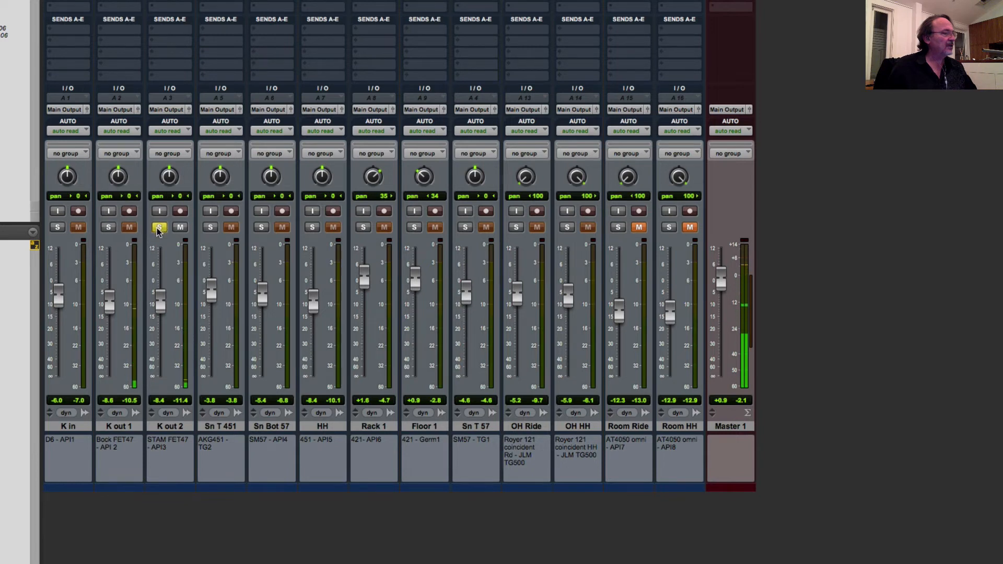
left_click(109, 228)
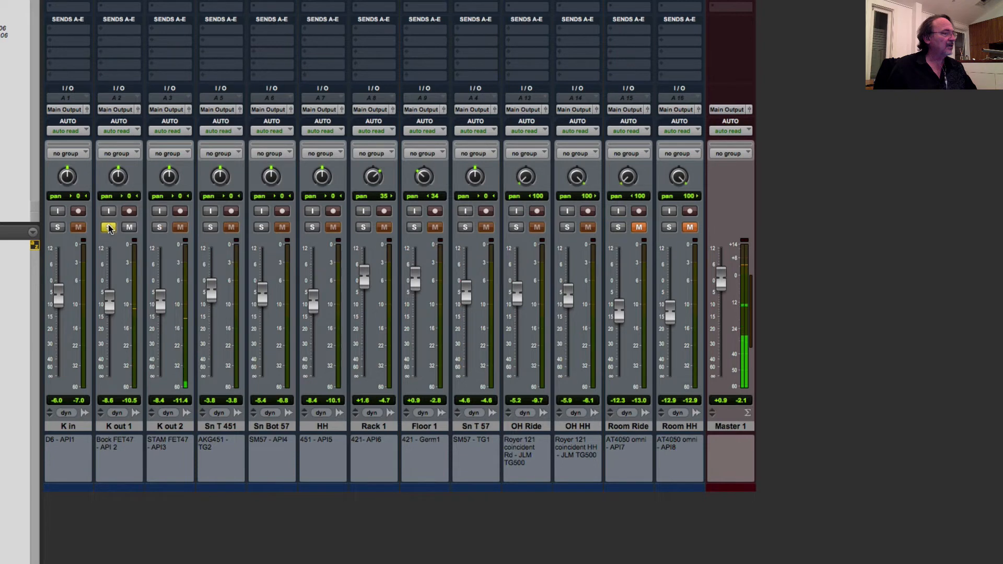
left_click(159, 228)
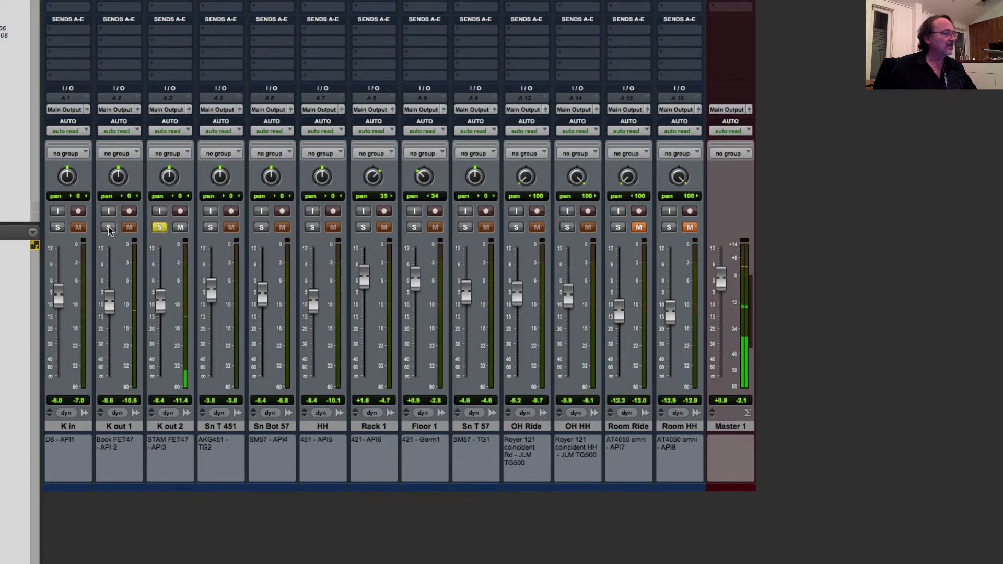
left_click(110, 229)
left_click(160, 228)
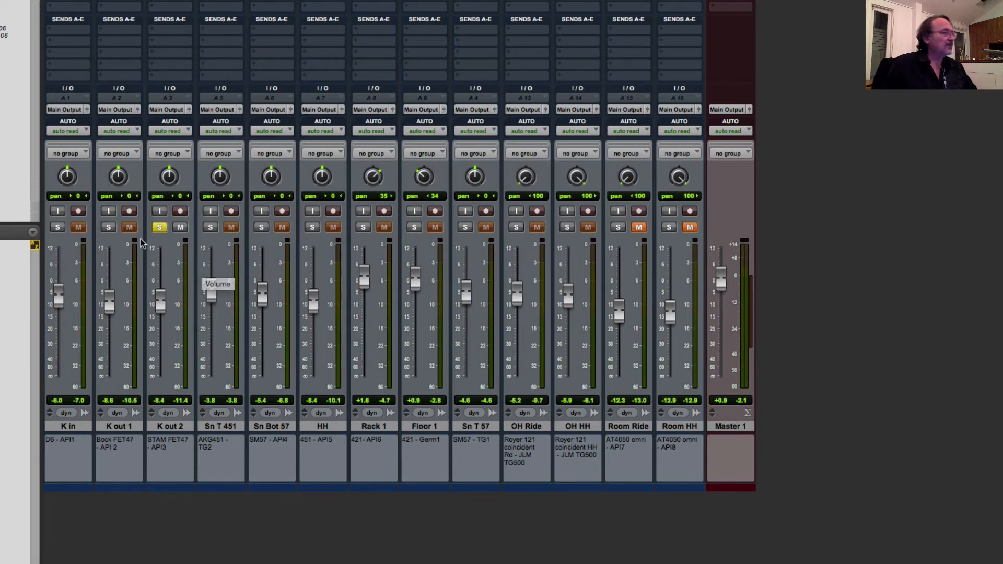
Move the Sn T 57 channel directly ahead of Sn T 451 and play it soloed.
left_click(210, 228)
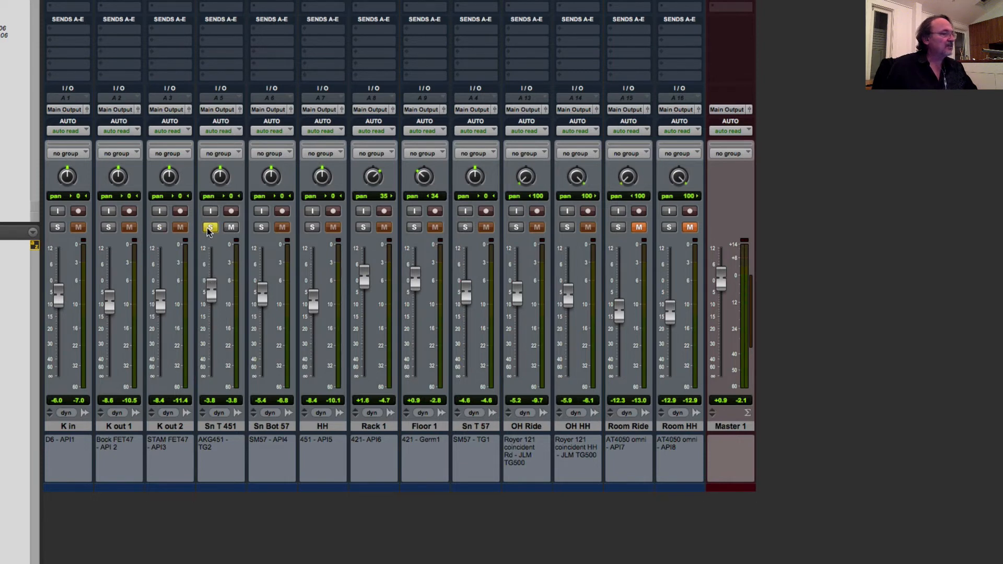
left_click_drag(476, 426, 190, 430)
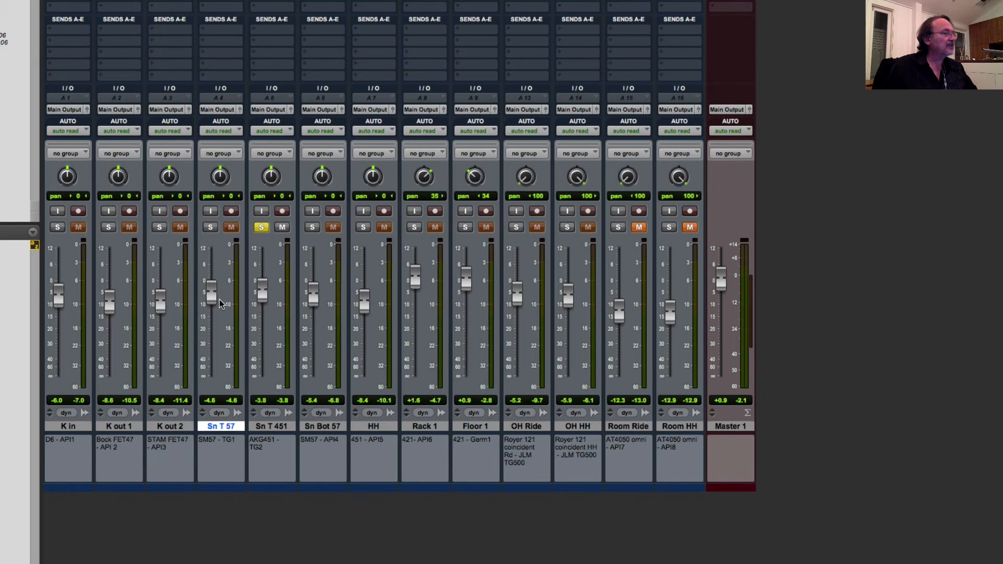
left_click(211, 228)
key("space")
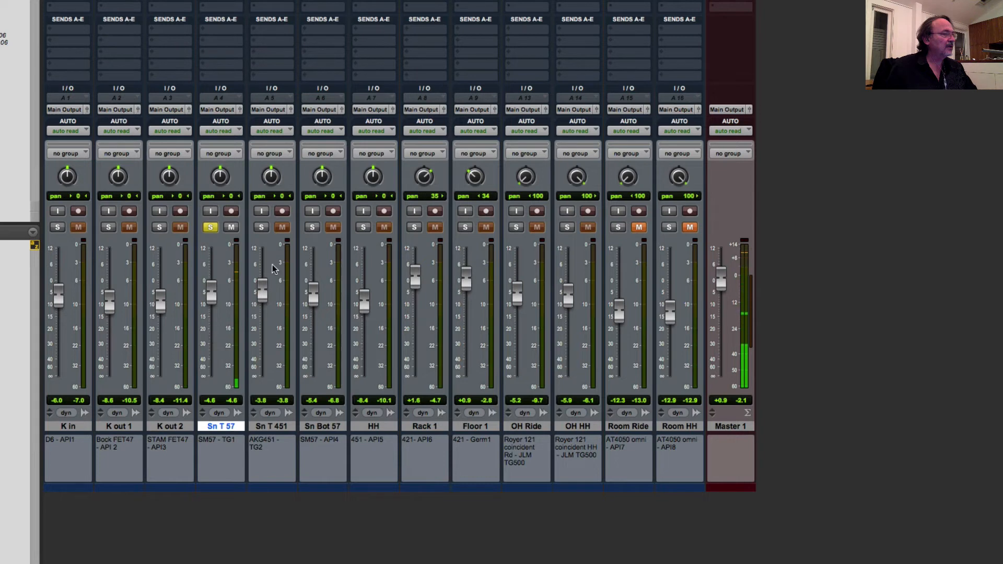
Compare the two top snare mics by alternating the solo between Sn T 451 and Sn T 57.
left_click(261, 228)
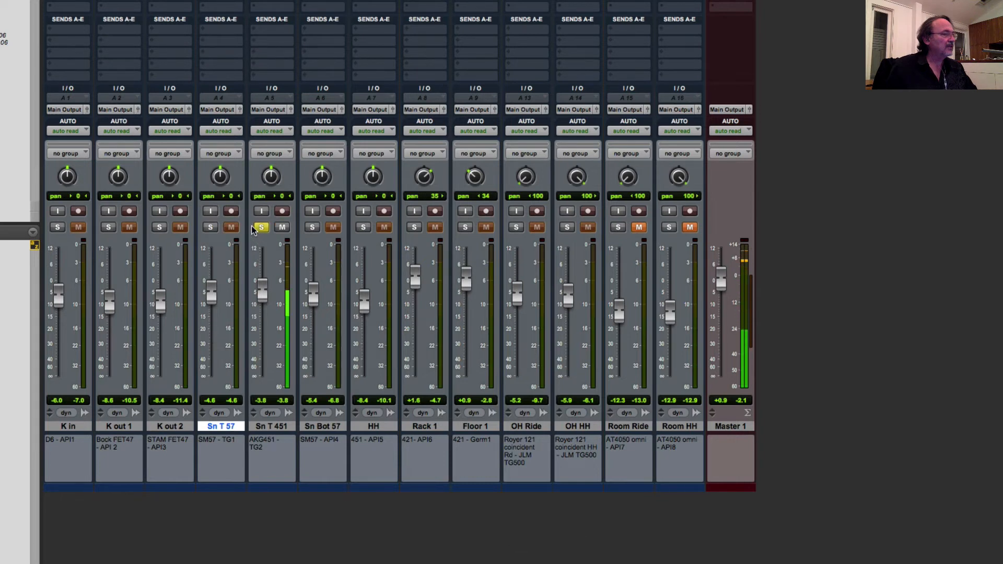
left_click(209, 228)
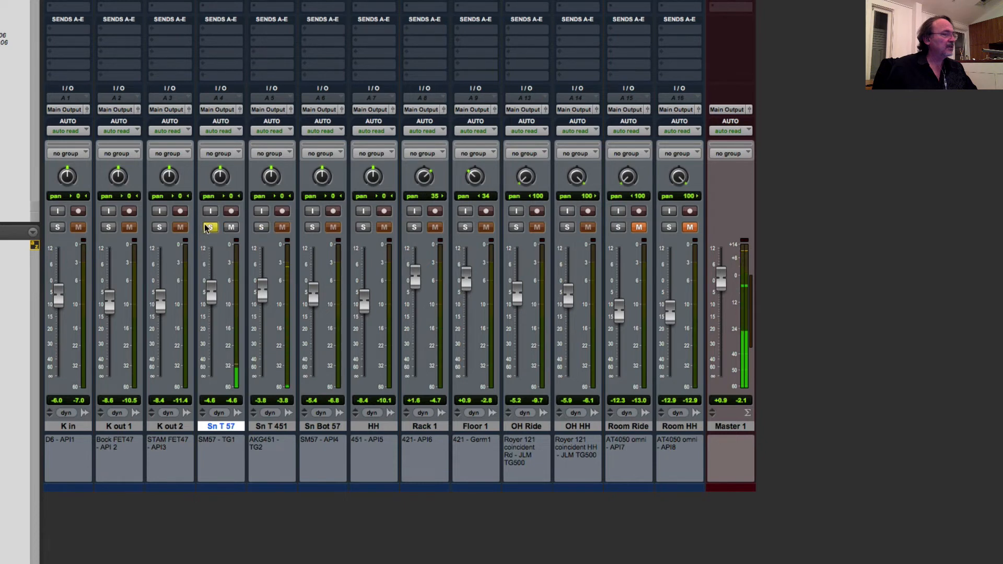
left_click(261, 228)
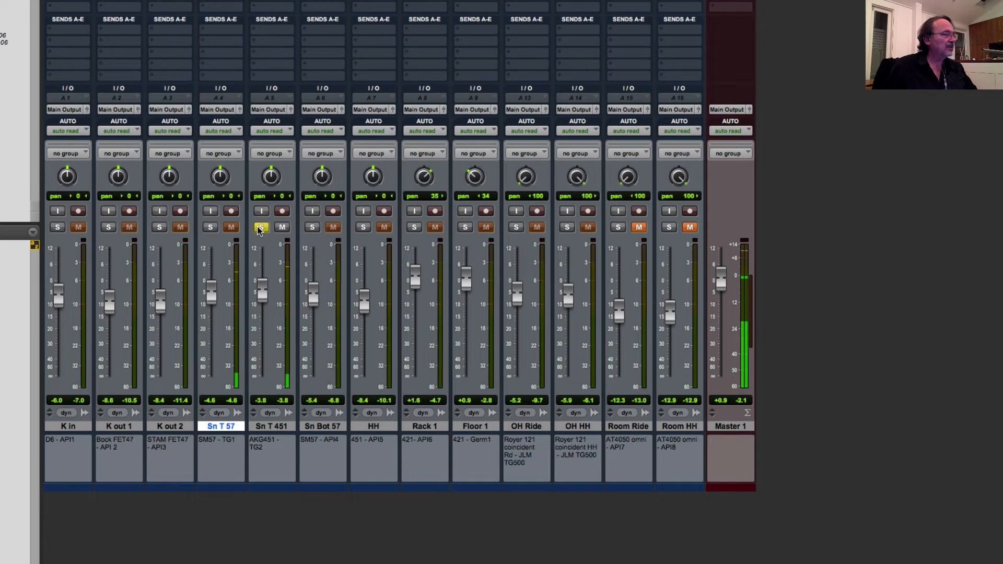
left_click(212, 227)
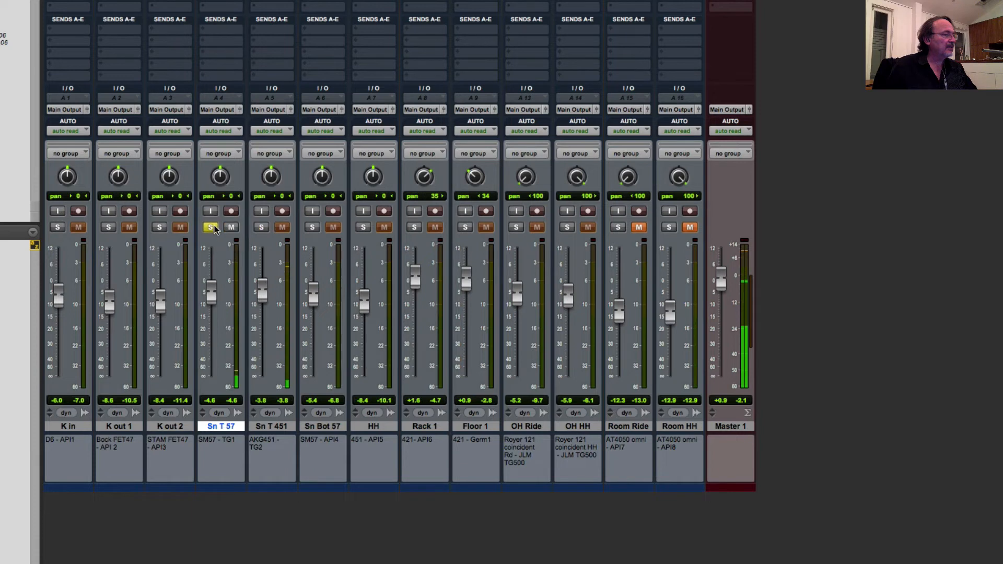
left_click(262, 229)
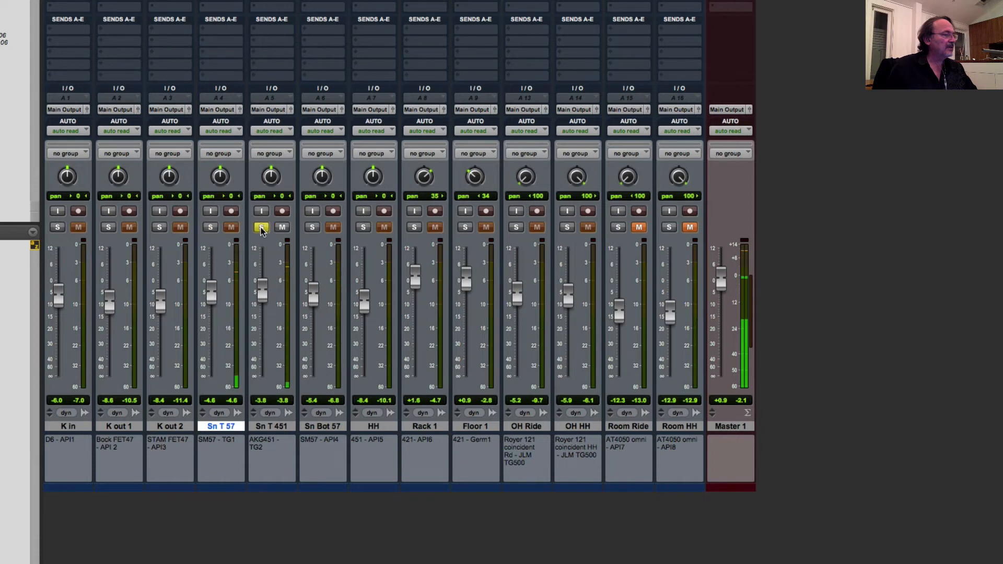
left_click(211, 228)
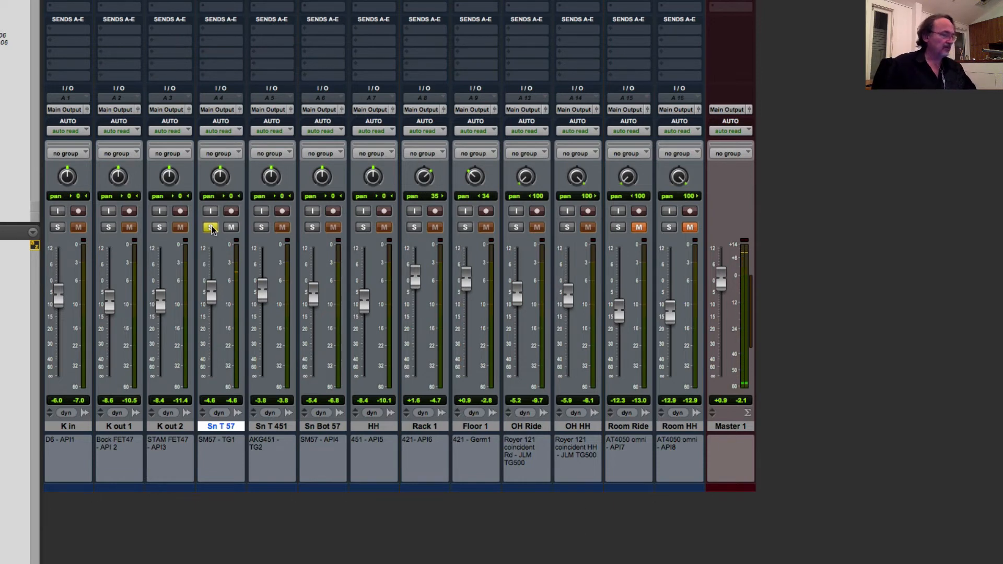
Lower the Sn T 451 volume to -4.6, compare it with Sn T 57 in alternating solo, and clear the solo.
left_click_drag(259, 289, 259, 291)
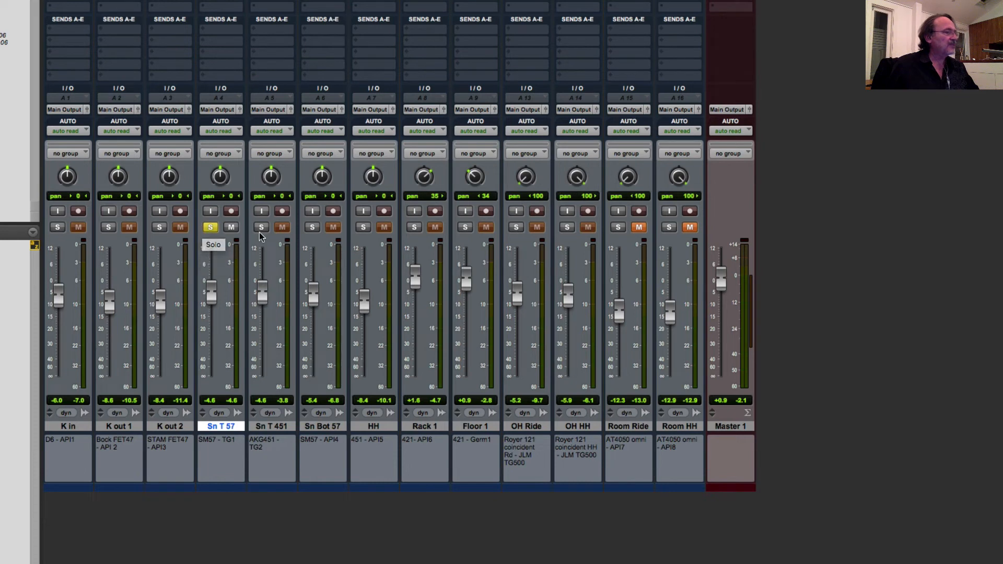
key("space")
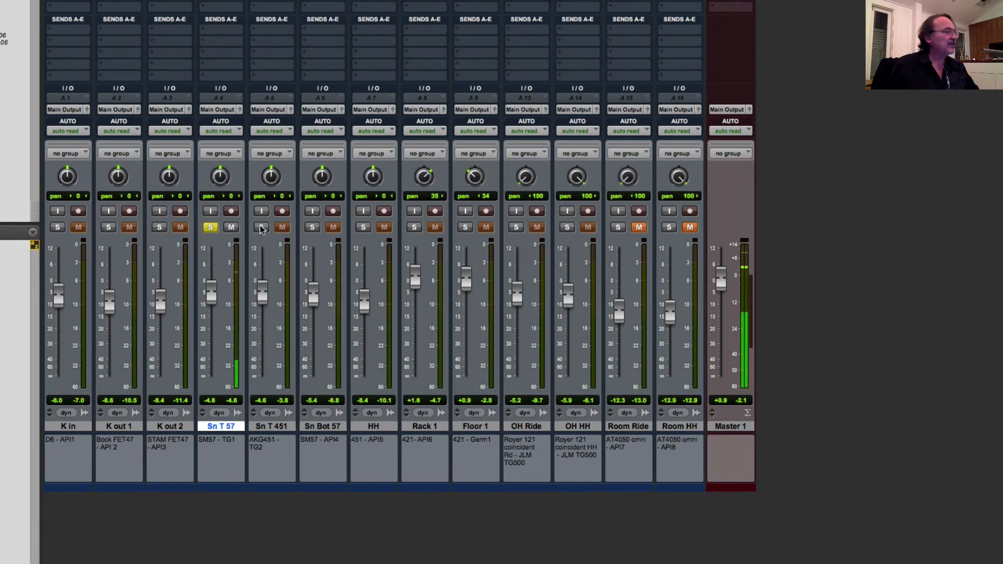
left_click(260, 227)
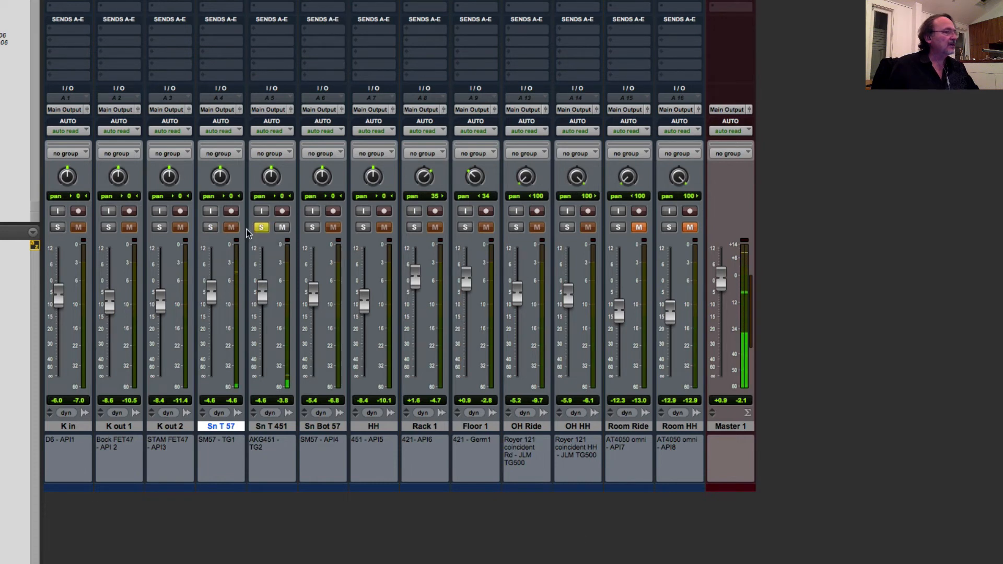
left_click(209, 228)
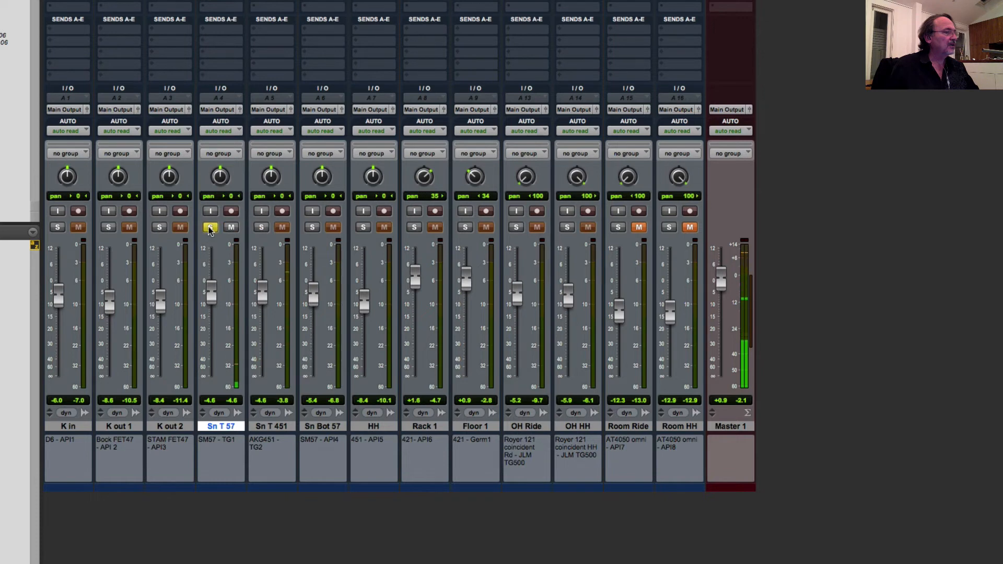
left_click(261, 228)
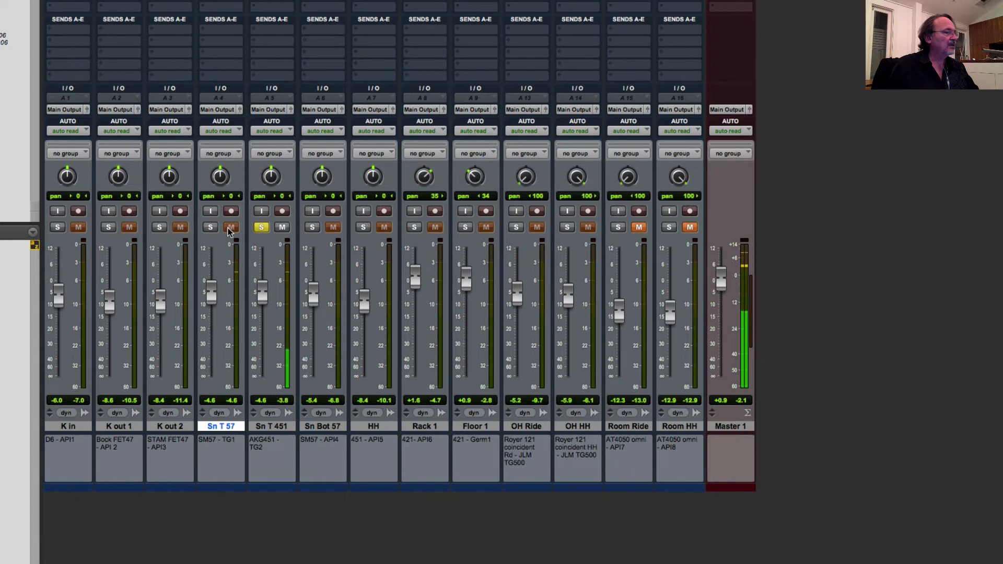
left_click(211, 228)
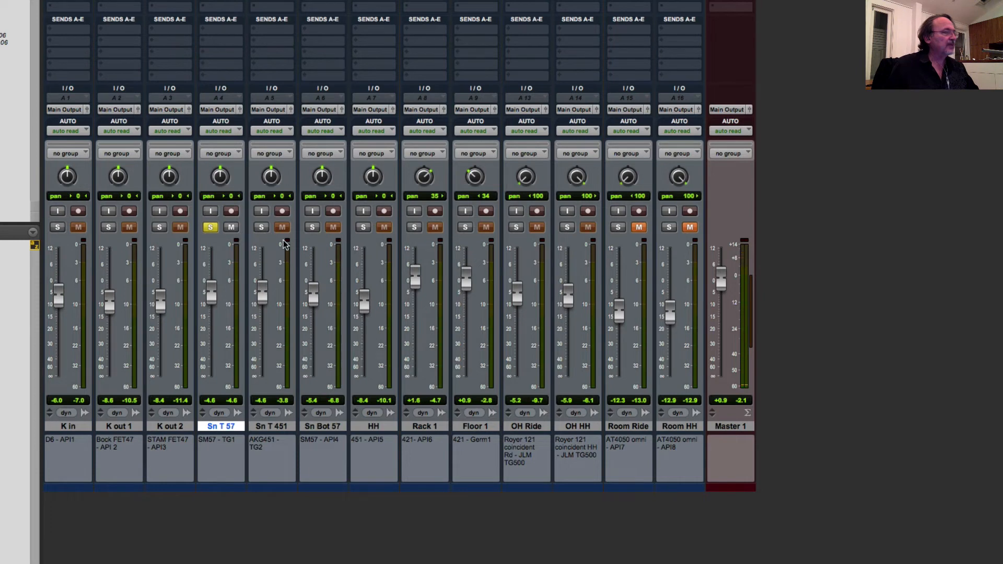
left_click(205, 230)
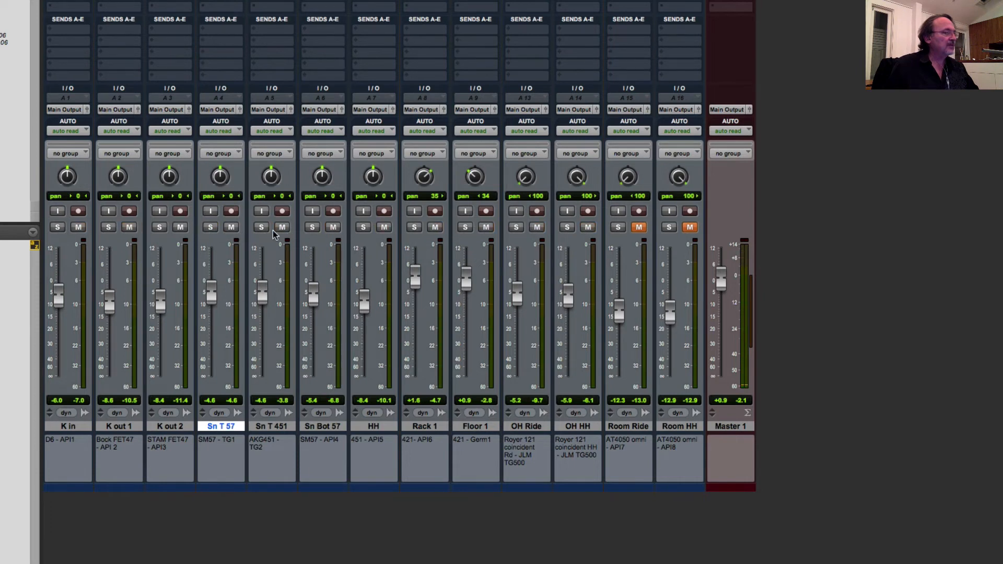
Audition the Sn Bot 57 and HH mics in solo and move the solo on to Rack 1.
left_click(312, 228)
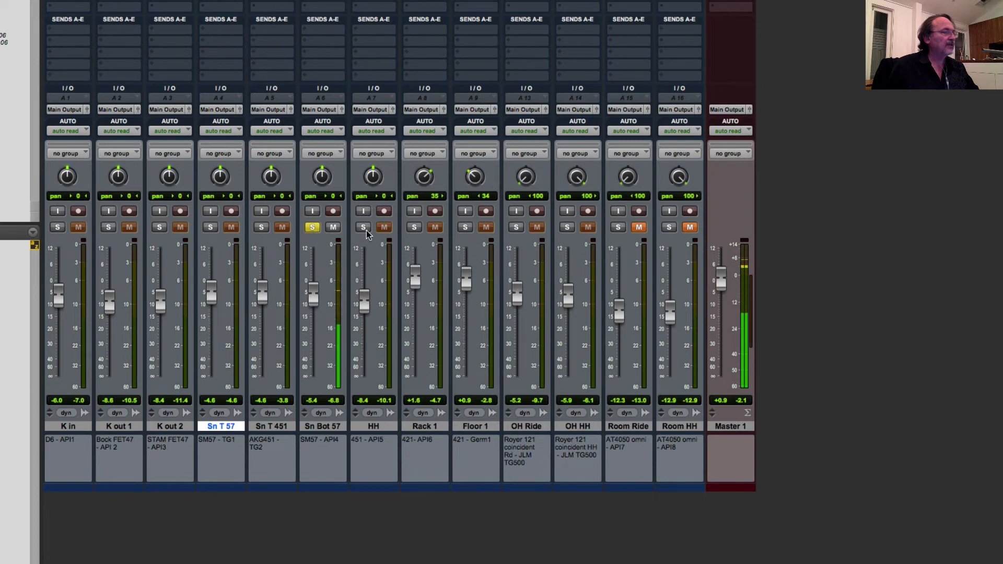
key("space")
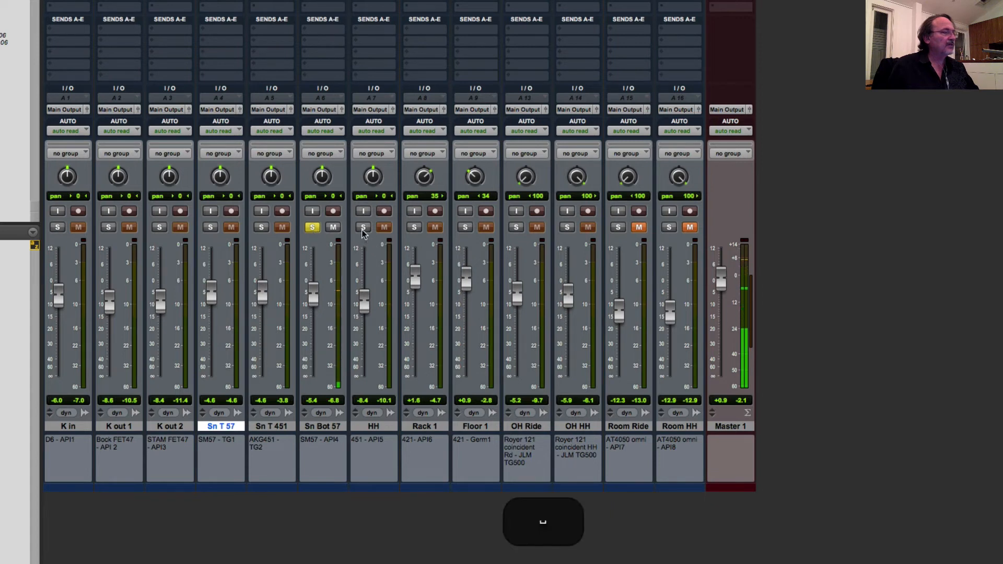
left_click(364, 227)
key("space")
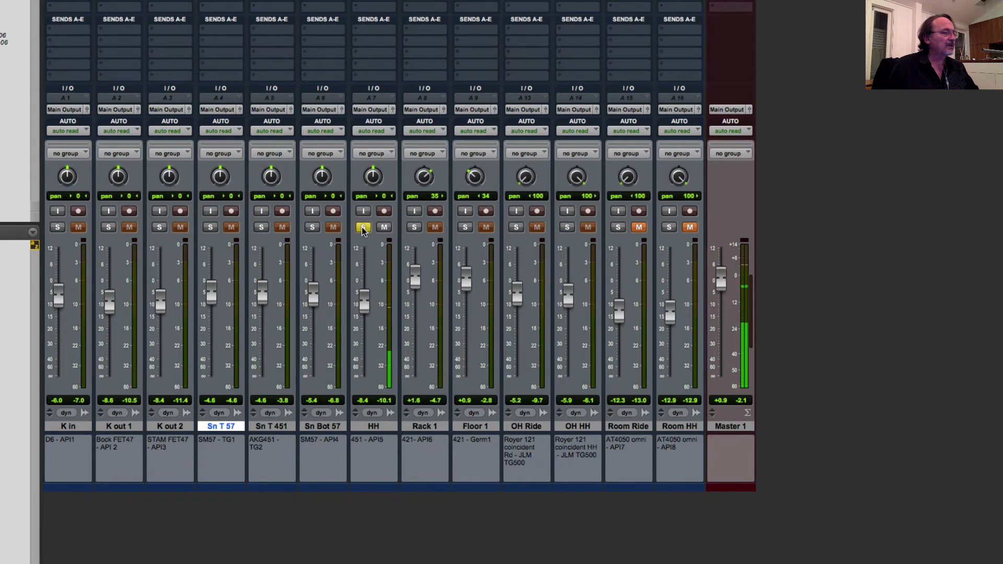
key("space")
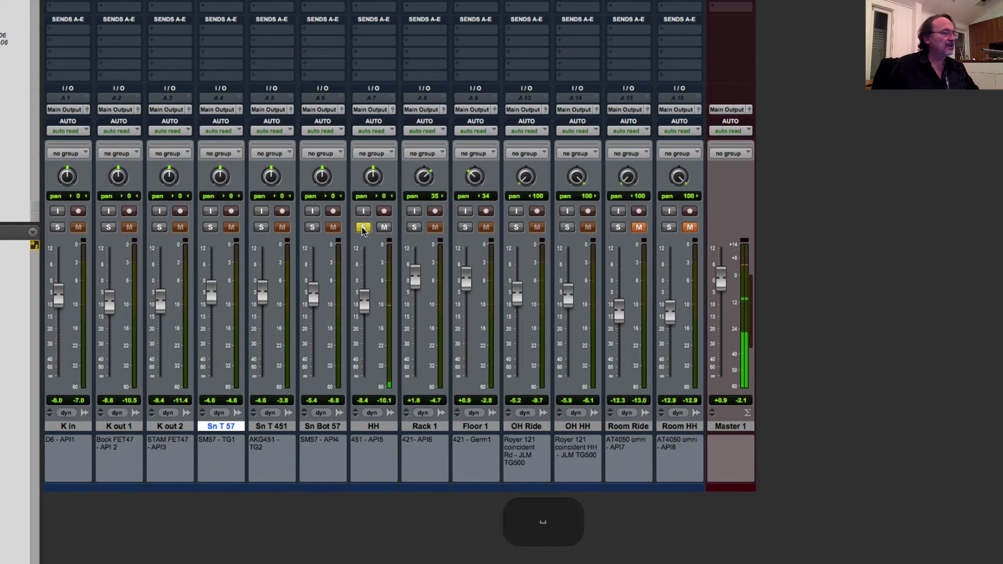
left_click(414, 228)
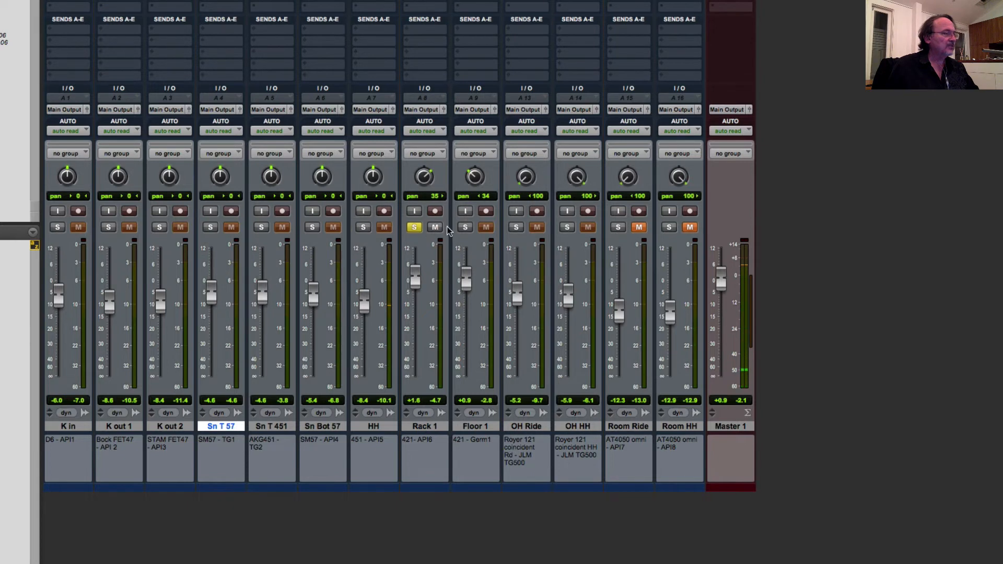
Select the tom fill at about 0:53 on Rack 1 and Floor 1 and play it with both channels soloed.
key("space")
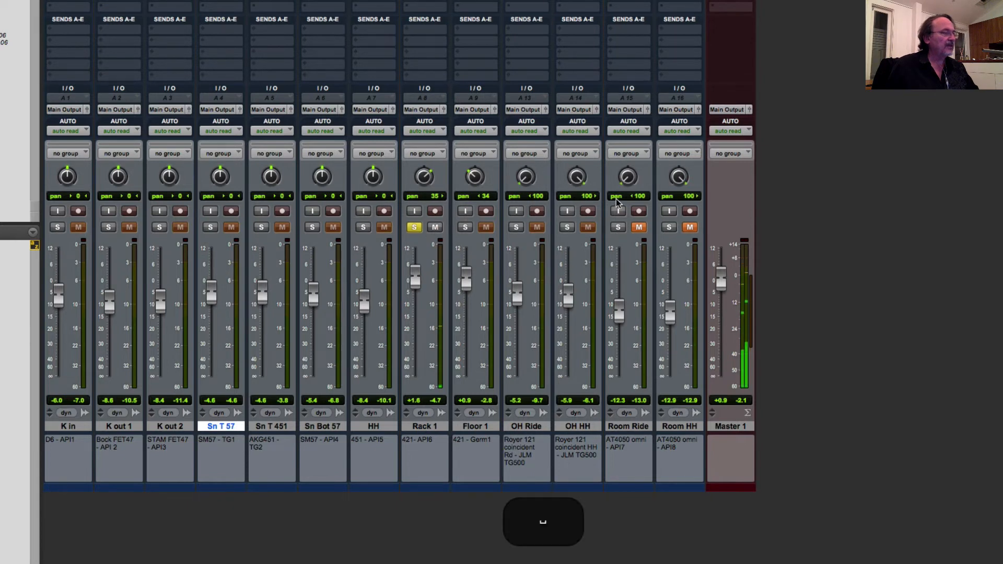
key("super+equal")
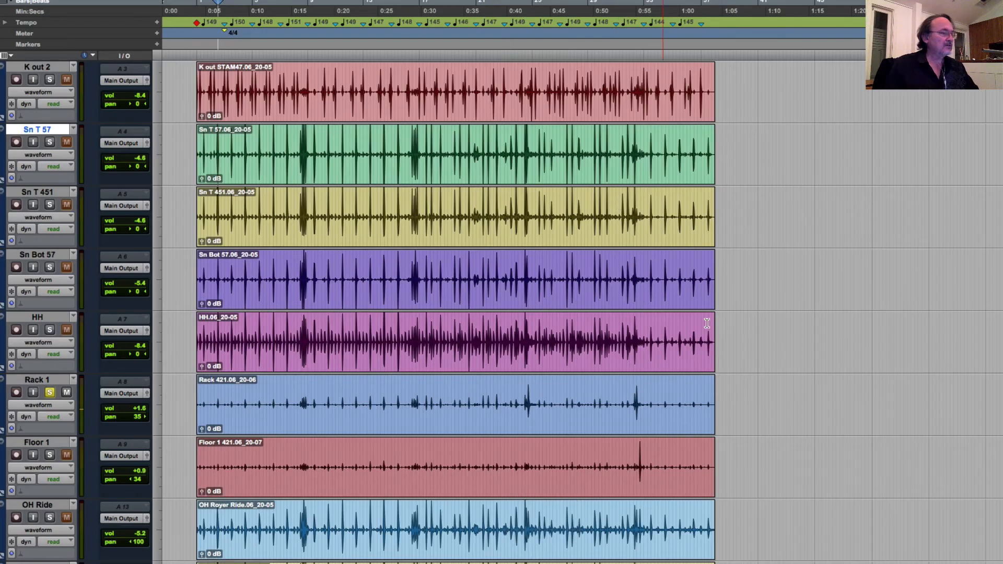
scroll(521, 410, "down", 5)
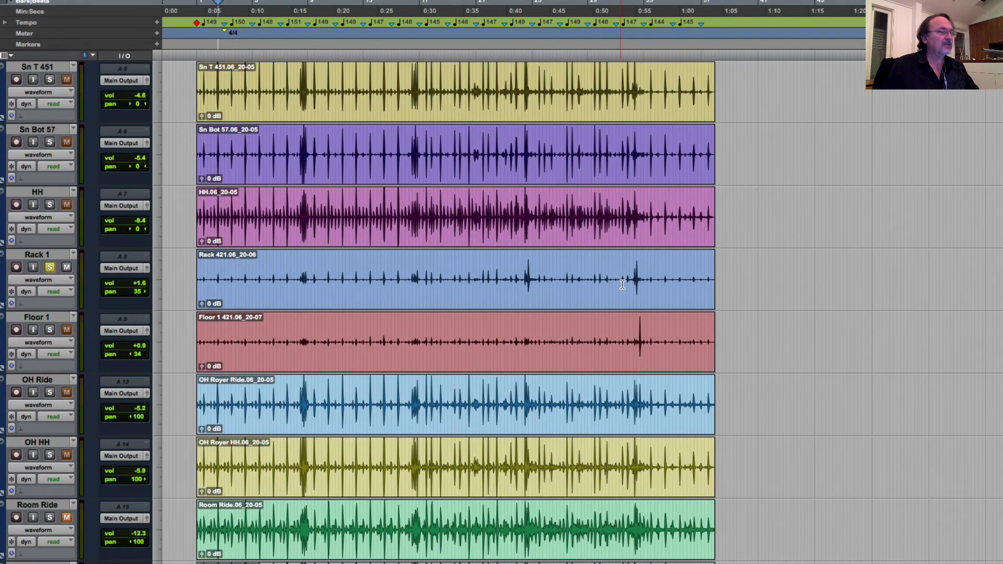
left_click_drag(629, 278, 643, 339)
key("super+equal")
left_click(463, 229, "shift")
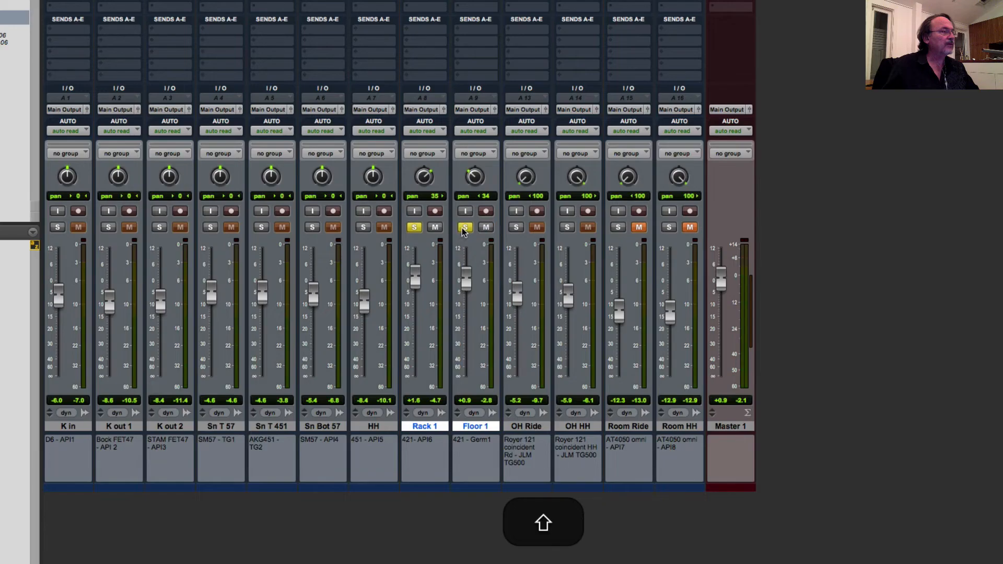
key("shift+space")
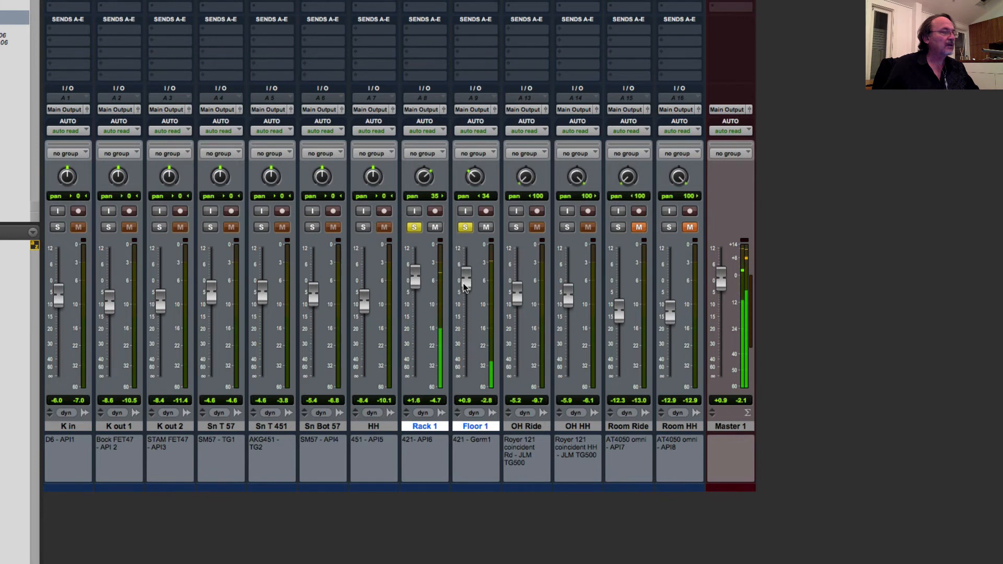
Lower the Floor 1 volume to -0.1 and clear the solo on Floor 1 and Rack 1.
left_click_drag(465, 286, 464, 290)
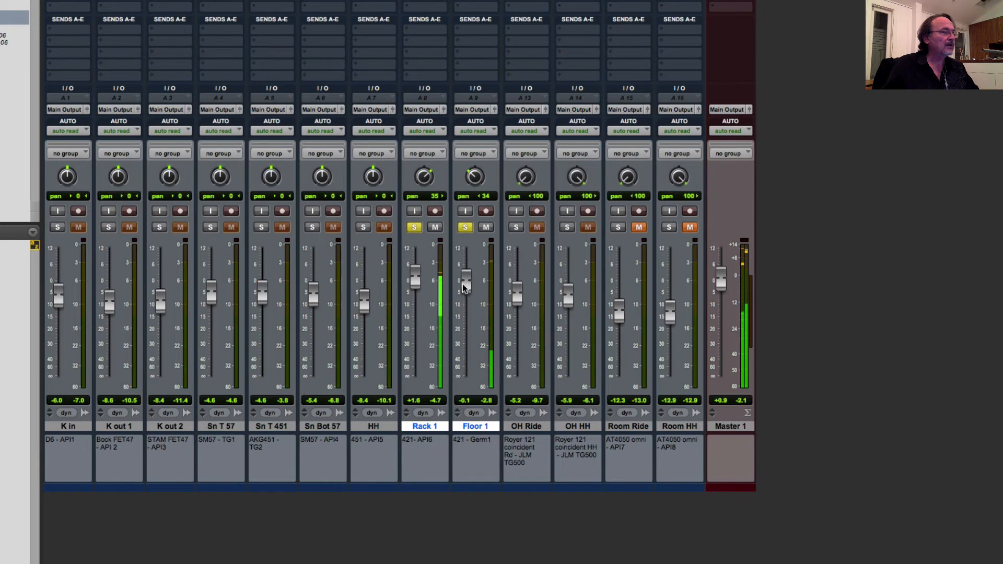
left_click(465, 229)
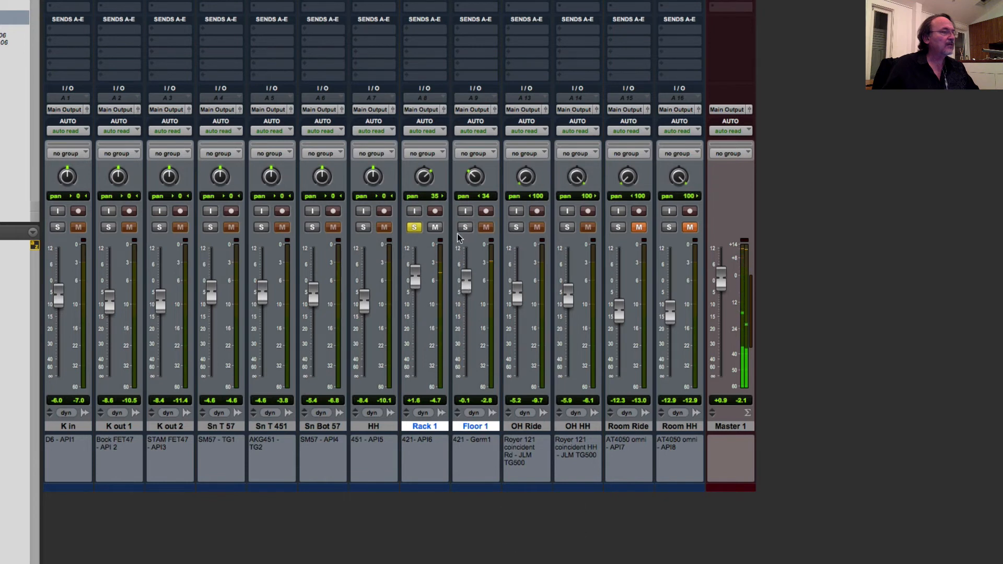
left_click(413, 227)
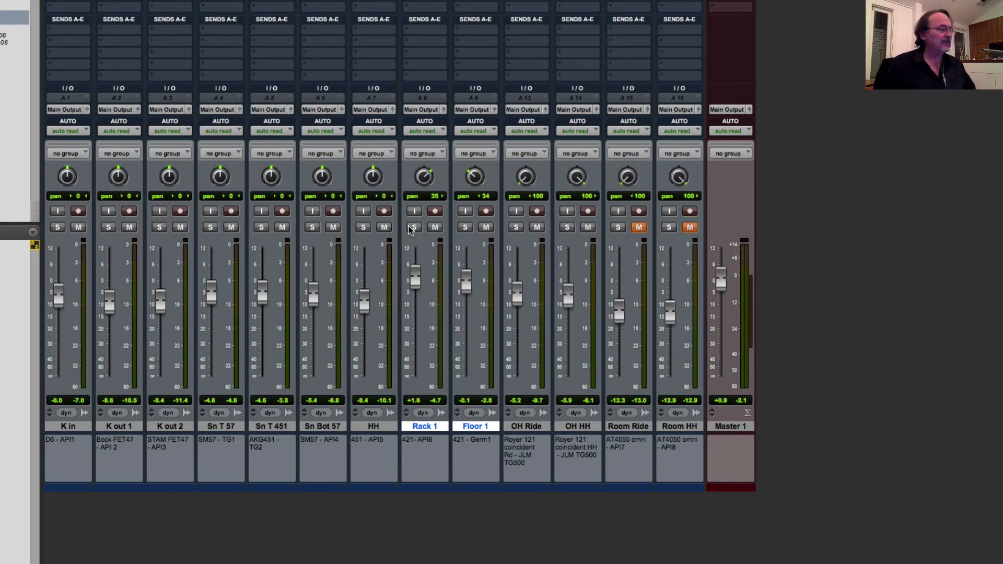
Audition the OH Ride and OH HH overhead mics soloed together.
left_click(516, 228)
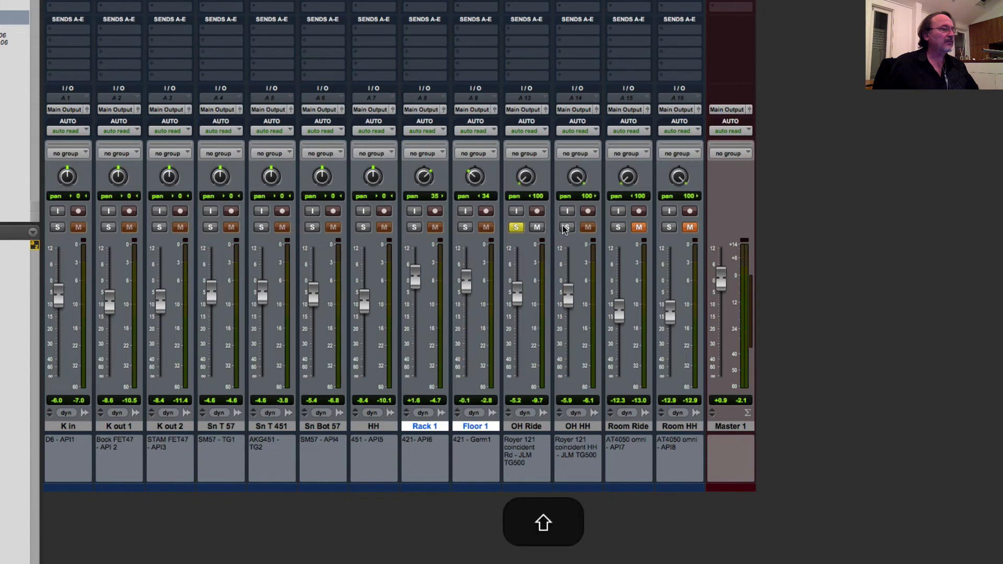
left_click(567, 227, "shift")
left_click(516, 227, "shift")
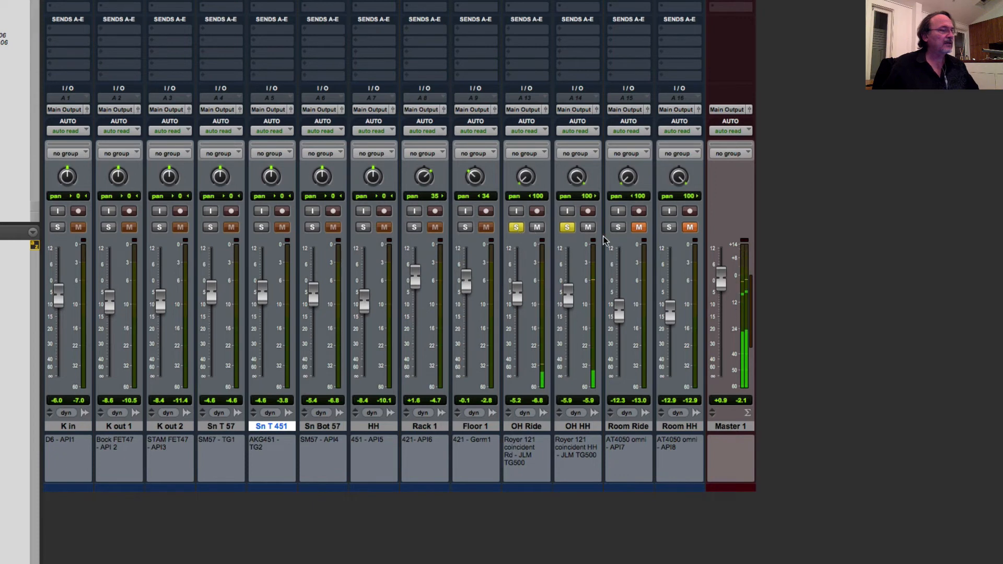
key("space")
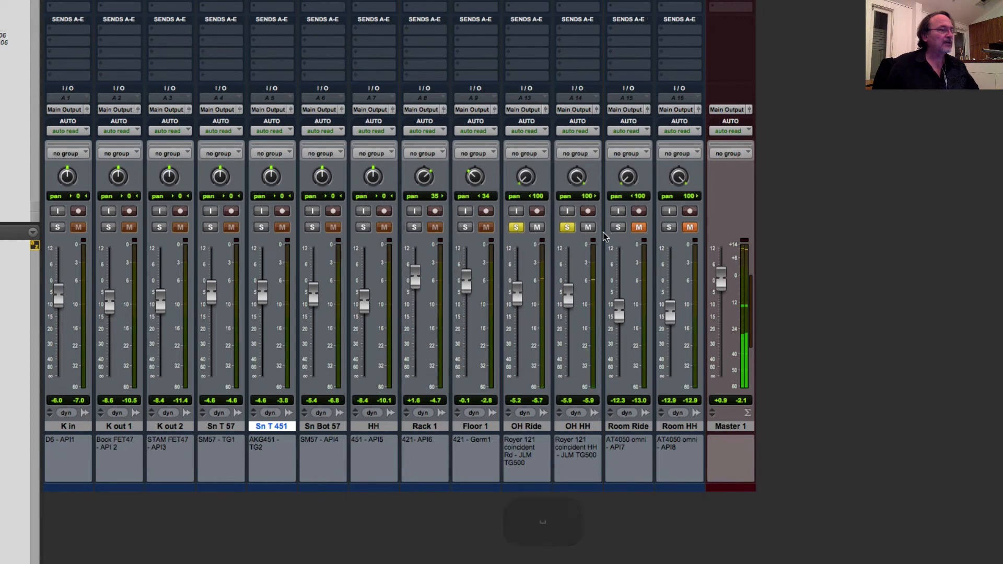
Play Room Ride and Room HH in solo, raise them to -8.9 and -8.6, and clear their solos.
left_click(618, 227)
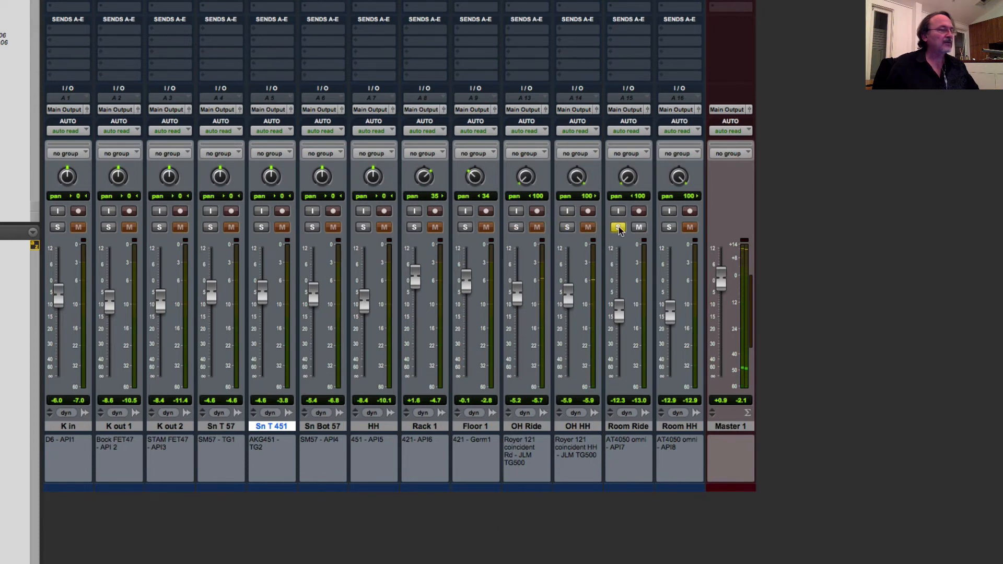
left_click(669, 227, "shift")
key("space")
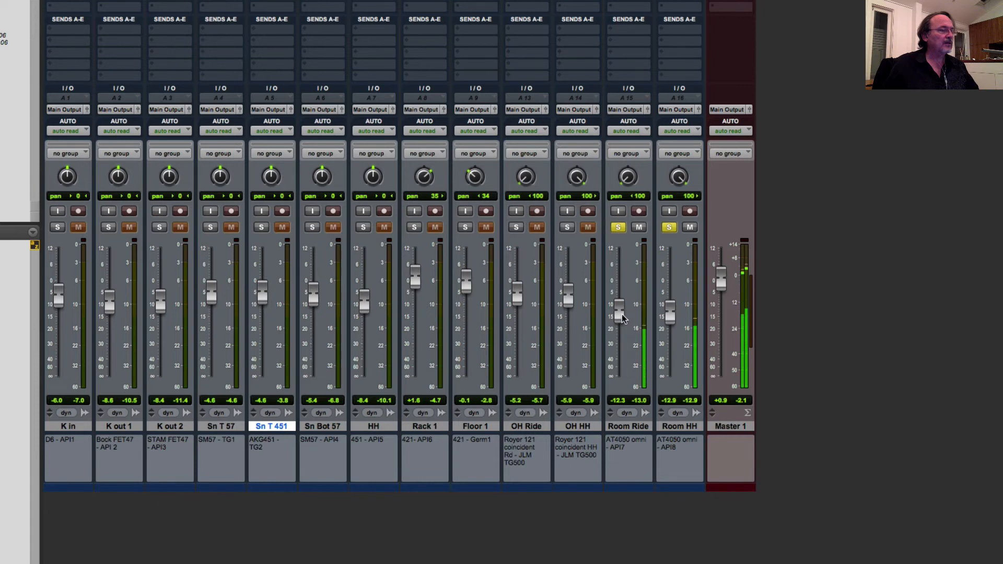
mouse_move(625, 317)
left_mouse_down()
mouse_move(671, 309)
mouse_move(620, 307)
left_mouse_up()
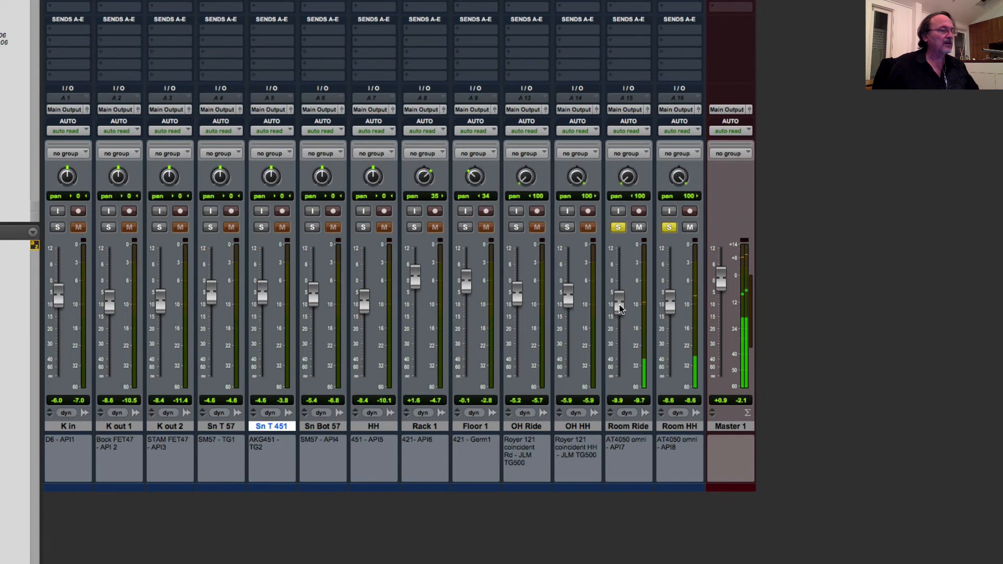
left_click(666, 228)
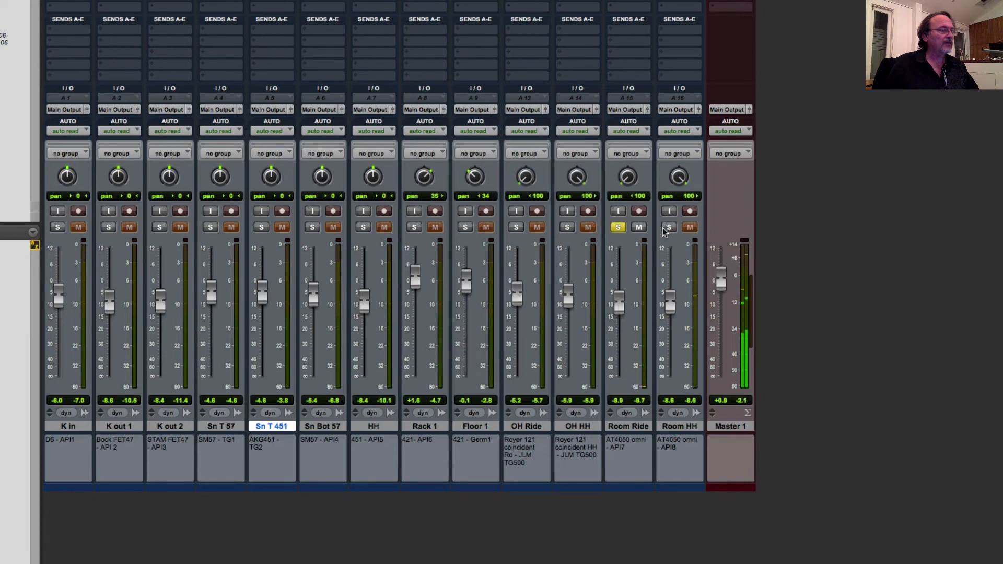
left_click(622, 231)
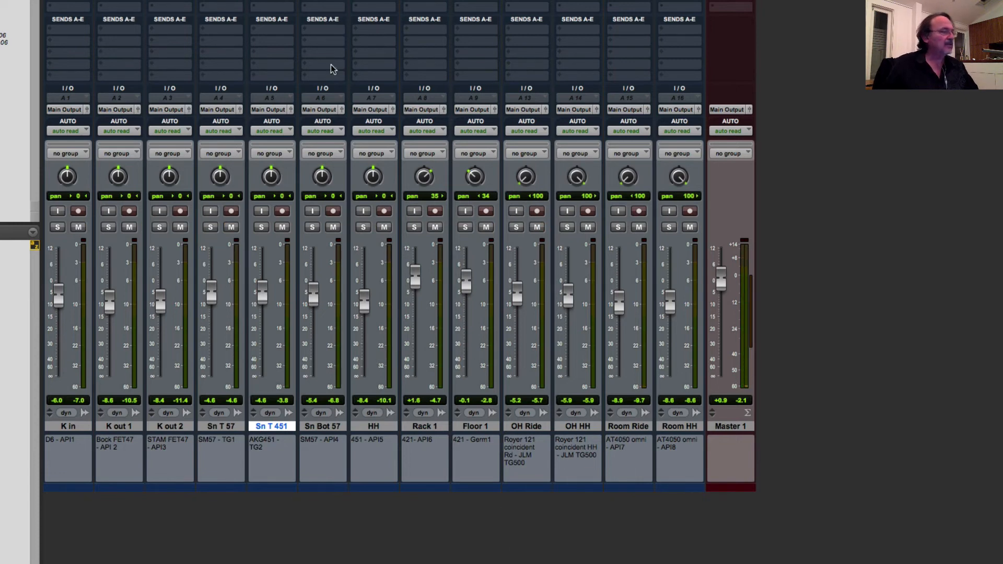
Play the full kit while muting Room HH, Room Ride, OH HH, OH Ride, Floor 1 and Rack 1 one after another.
key("space")
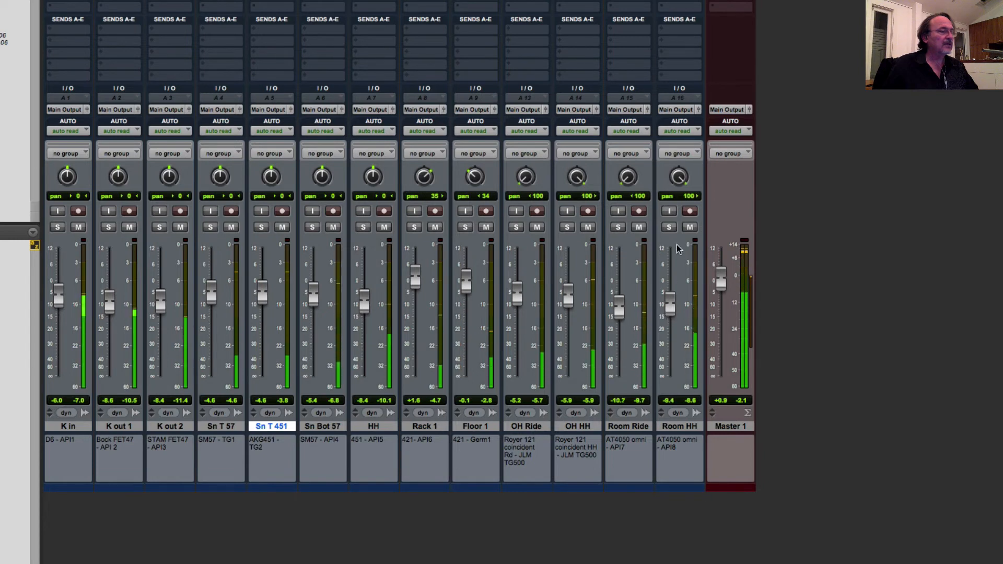
left_click(690, 227)
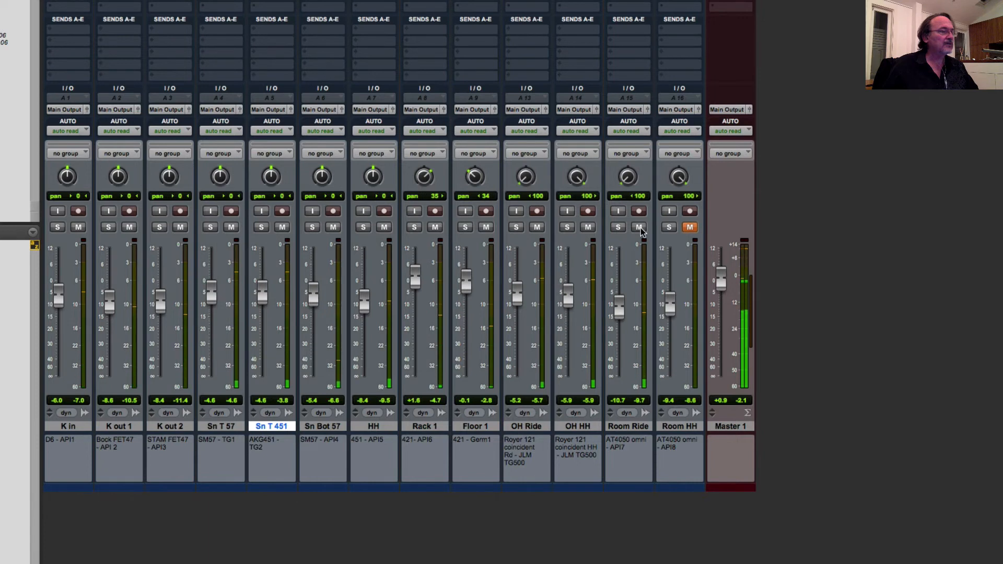
left_click(640, 229)
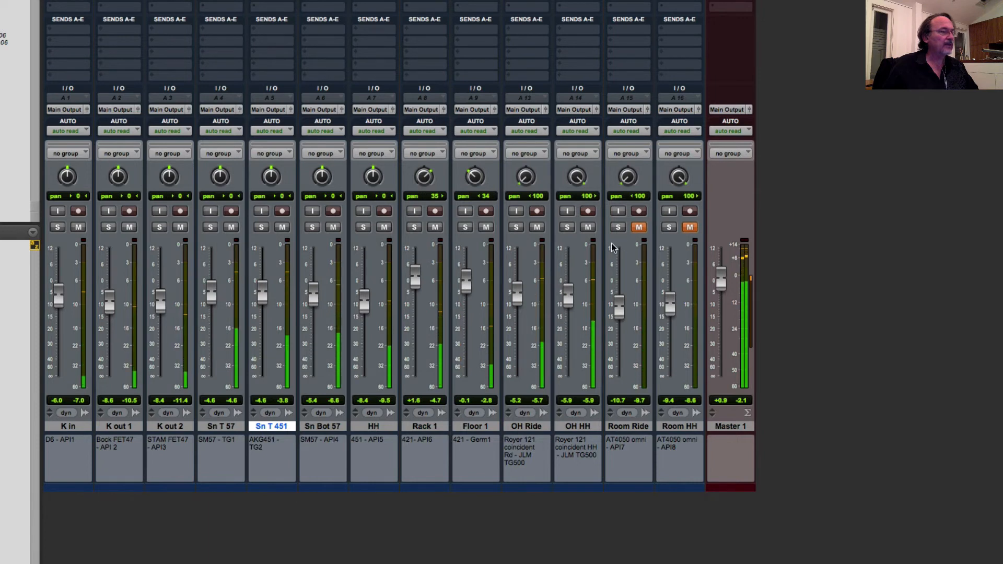
left_click(587, 230)
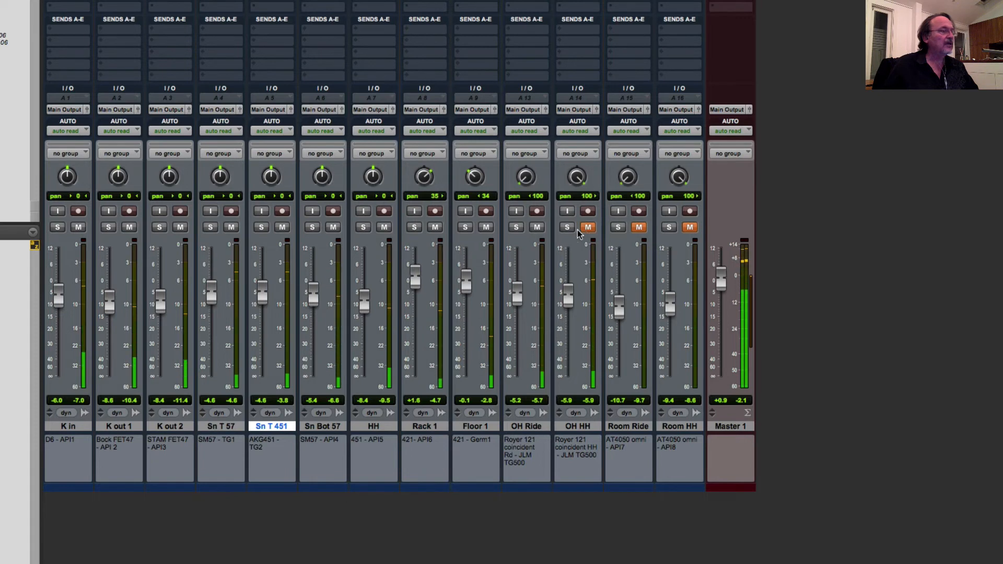
left_click(537, 230)
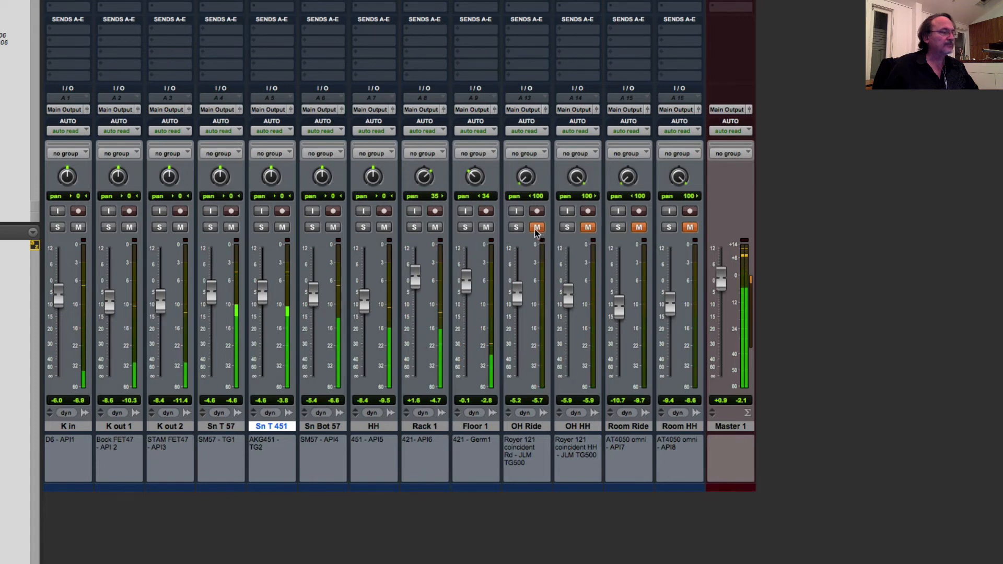
left_click(486, 228)
left_click(435, 228)
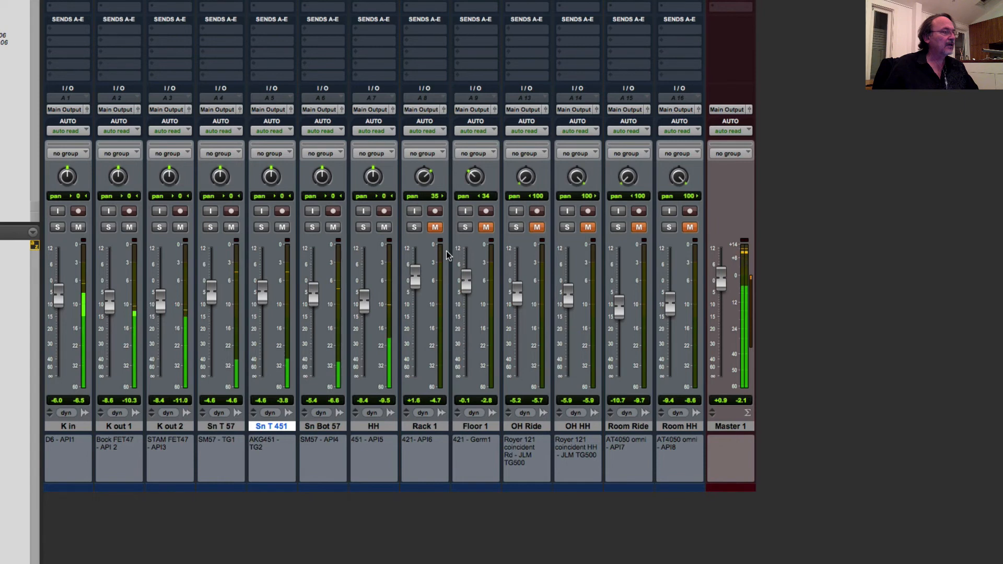
key("space")
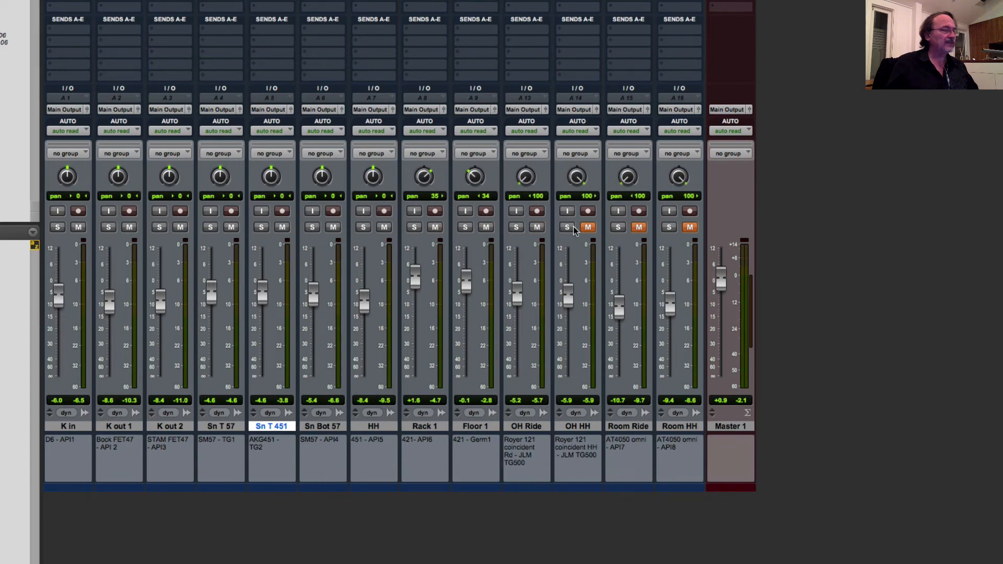
Audition the bleed on Rack 1 and Floor 1 in turn soloed from about 0:05 in the waveform view, and clear the solo.
key("super+equal")
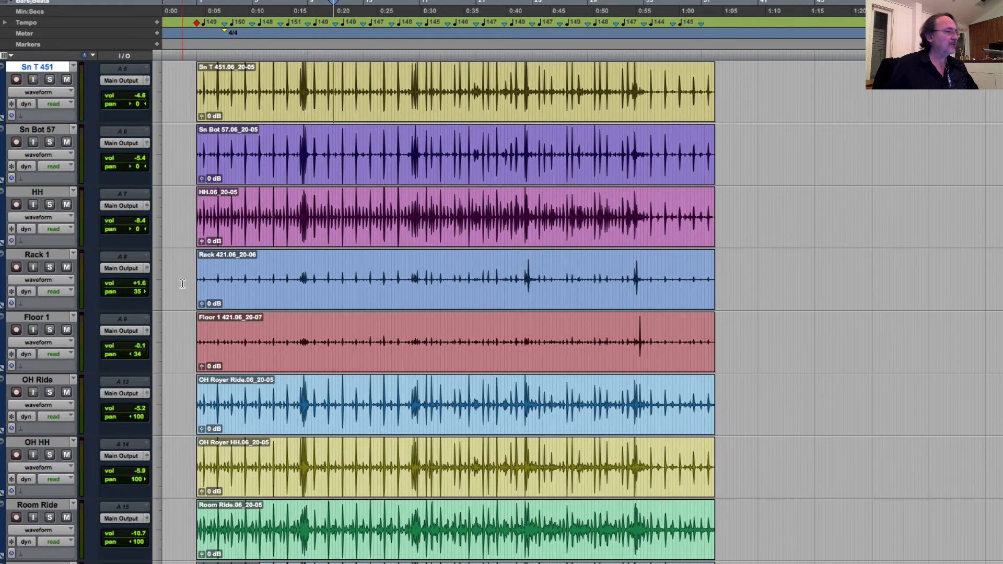
left_click(49, 267)
left_click(214, 277)
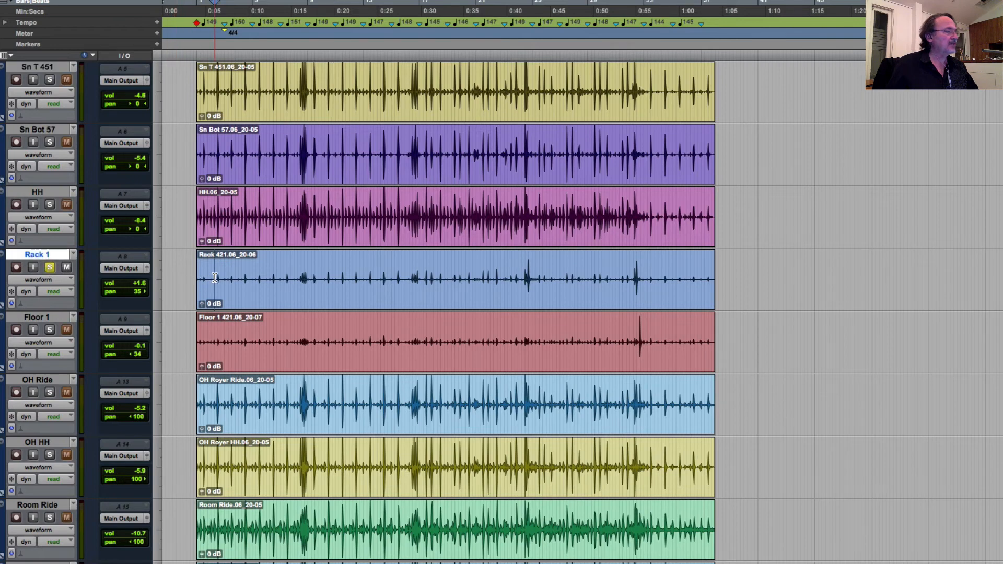
key("space")
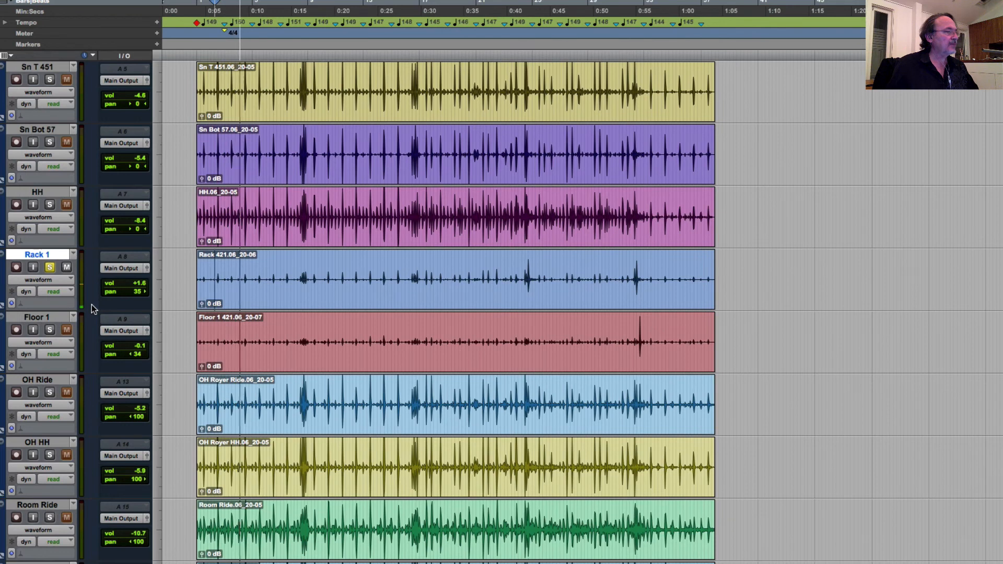
left_click(49, 330)
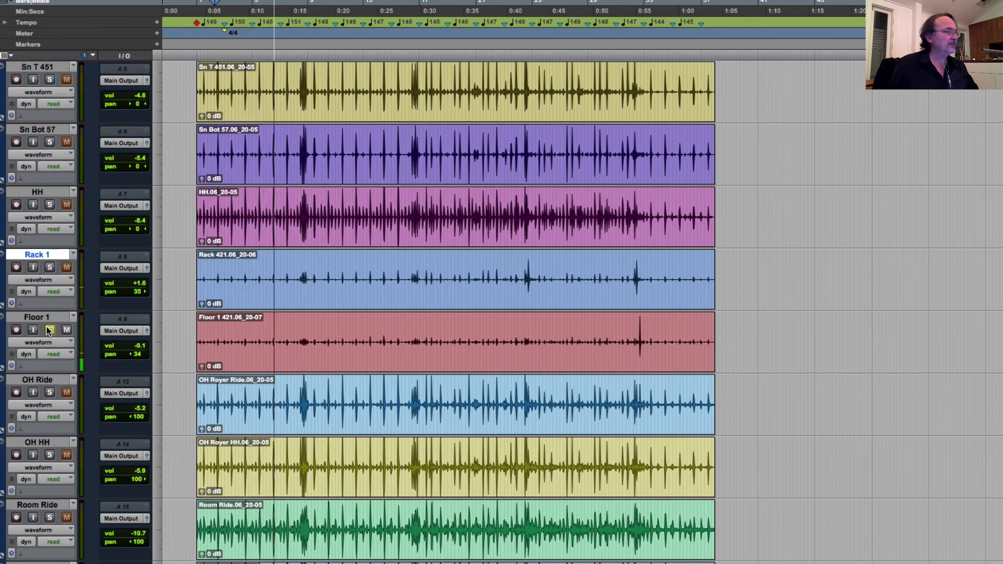
left_click(49, 330)
Delete the Rack 1 and Floor 1 audio before, between and after the two tom fills near 0:42 and 0:54.
left_click(189, 302)
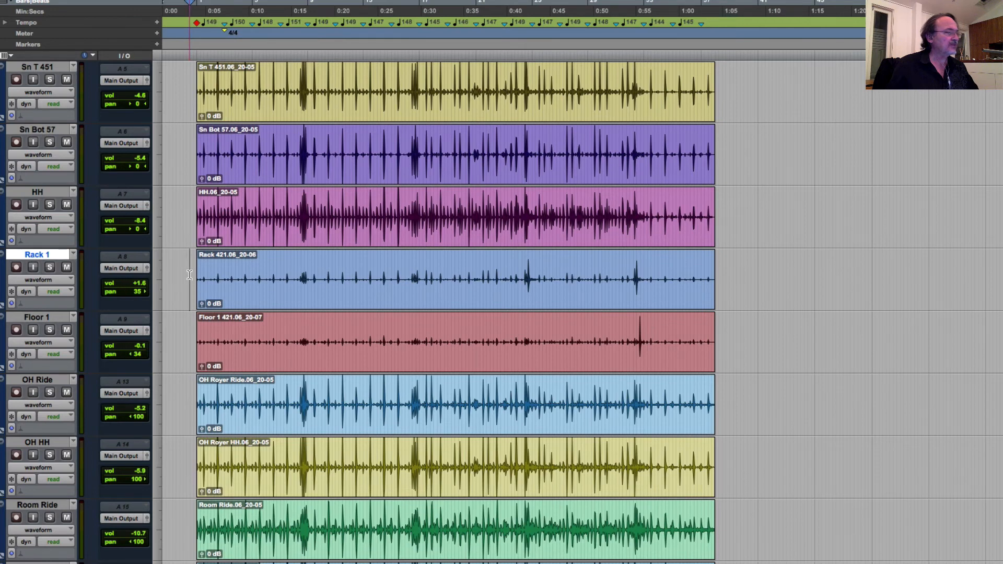
left_click_drag(189, 274, 521, 349)
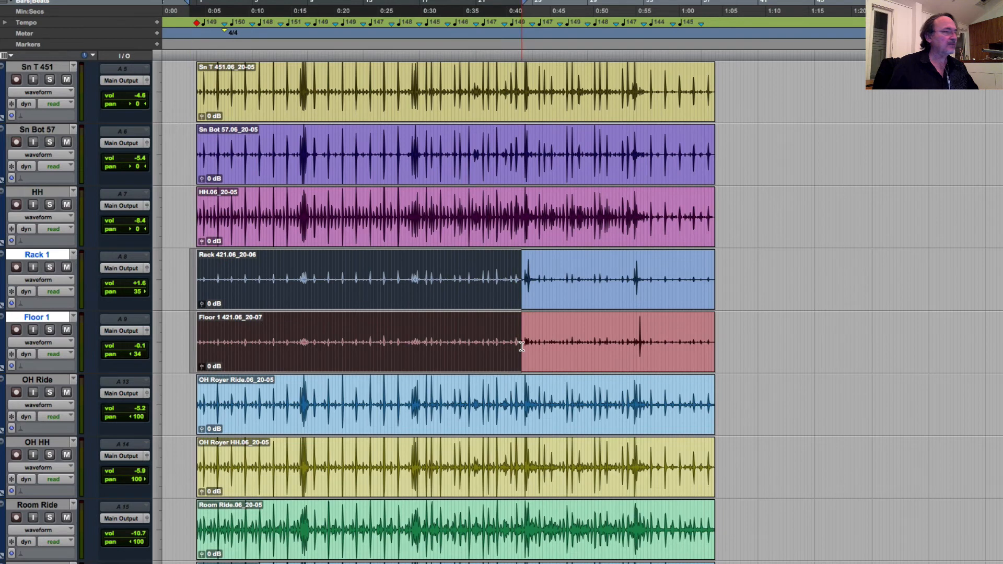
key("Delete")
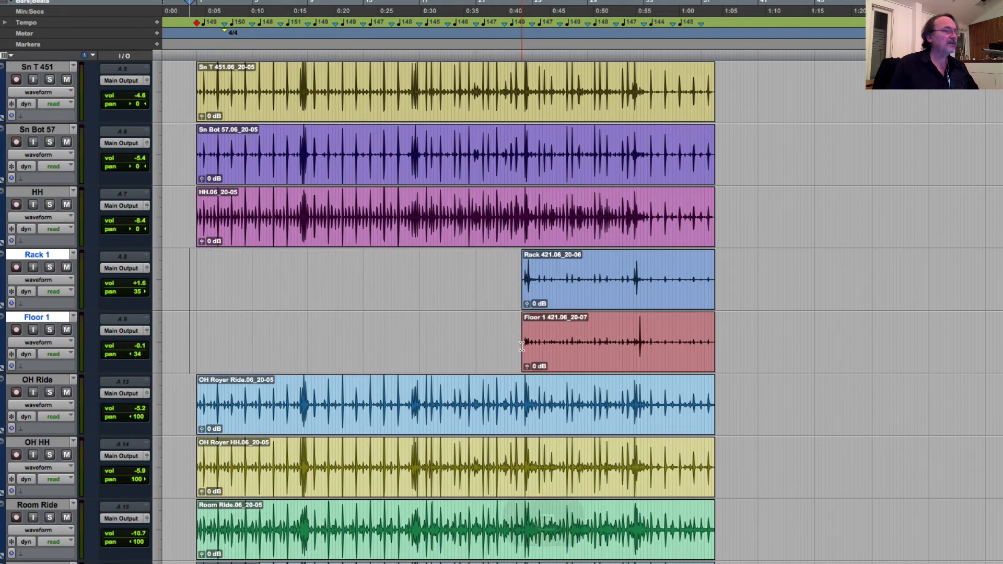
left_click_drag(542, 277, 632, 331)
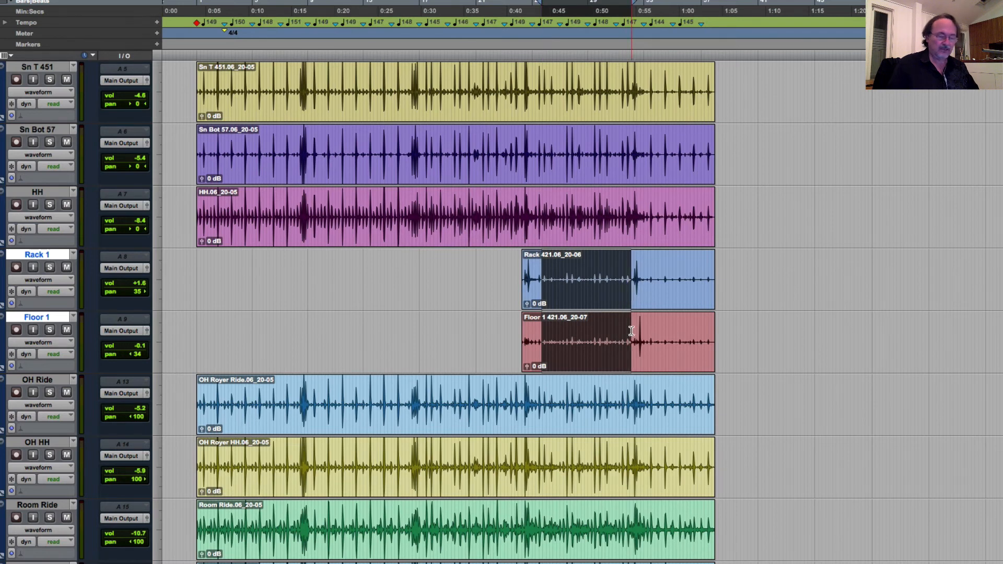
key("BackSpace")
left_click_drag(658, 270, 727, 349)
key("BackSpace")
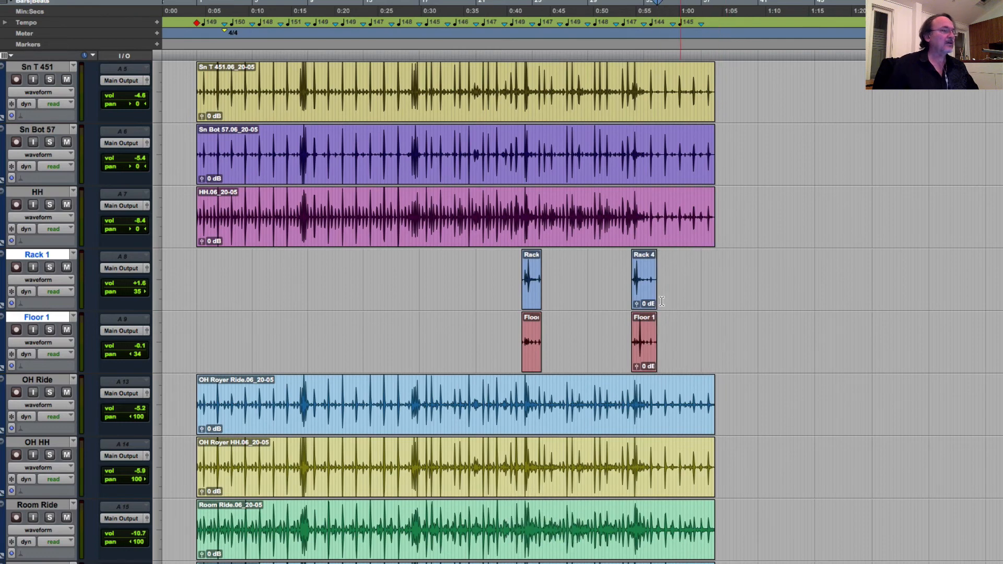
Trim the start of the first Rack 1 and Floor 1 clips to just before the rack tom hit at about 0:42.4.
left_click(526, 281)
key("t")
key("t")
key("t")
key("t")
key("t")
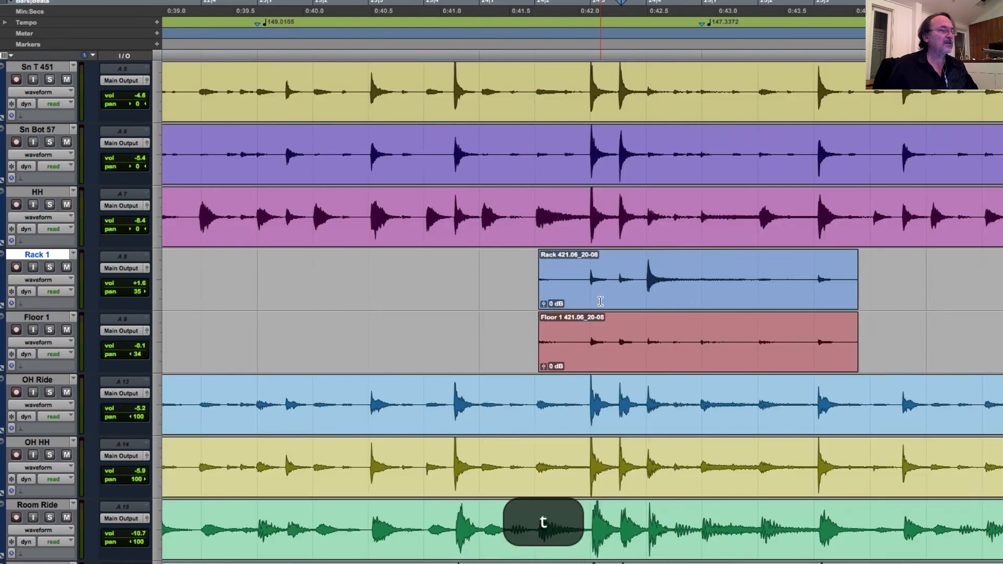
left_click_drag(435, 268, 664, 345)
key("BackSpace")
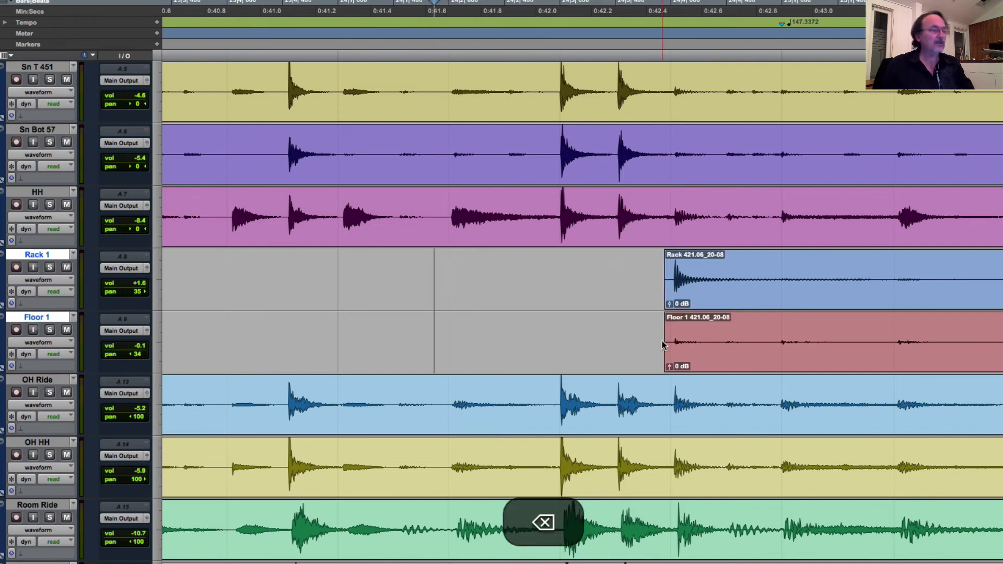
key("r")
key("r")
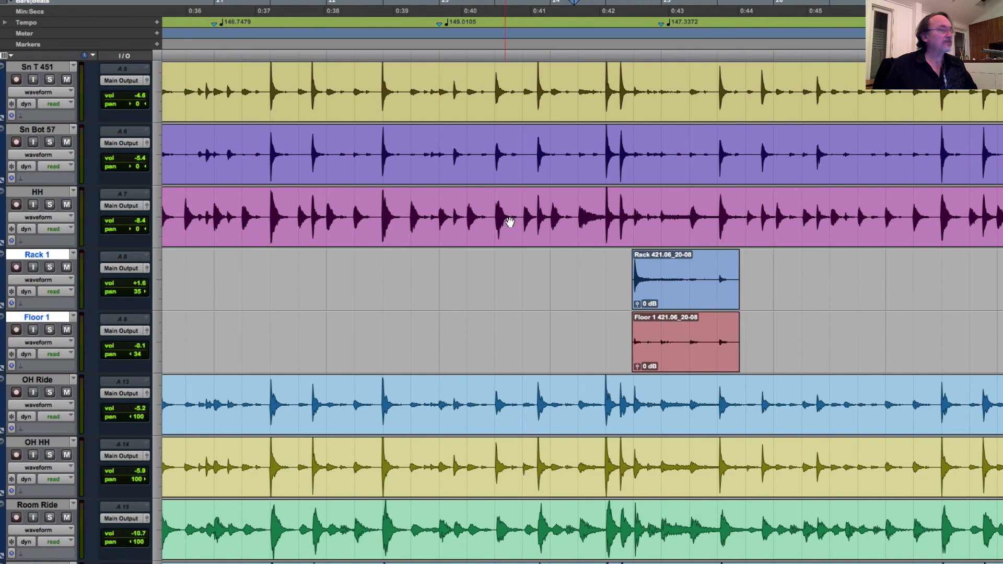
Delete the Floor 1 clip near 0:42 and add a fade-in to the first Rack 1 clip, ending just before the tom hit.
left_click(678, 352)
key("BackSpace")
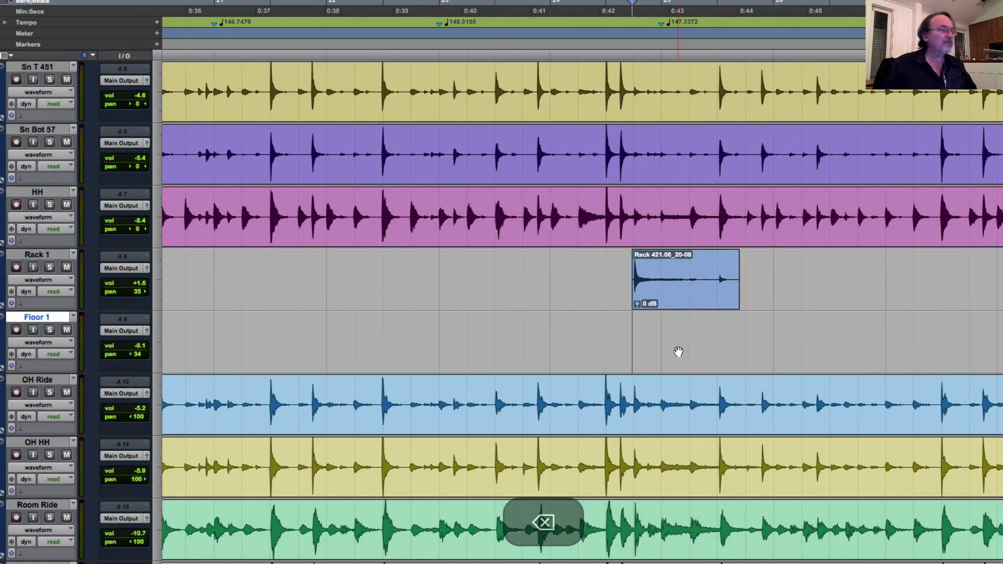
key("t")
key("t")
key("t")
key("t")
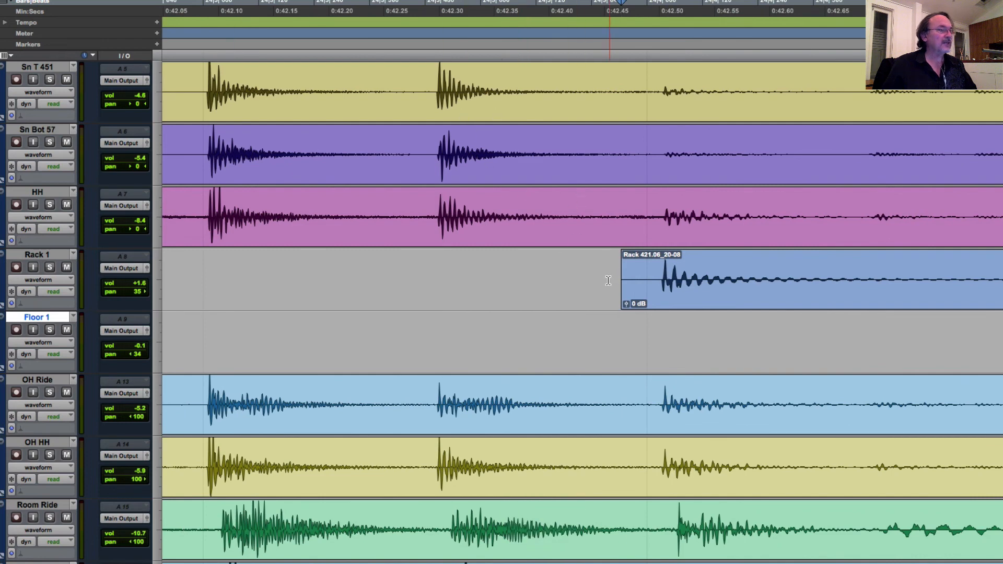
left_click_drag(608, 281, 650, 278)
key("super")
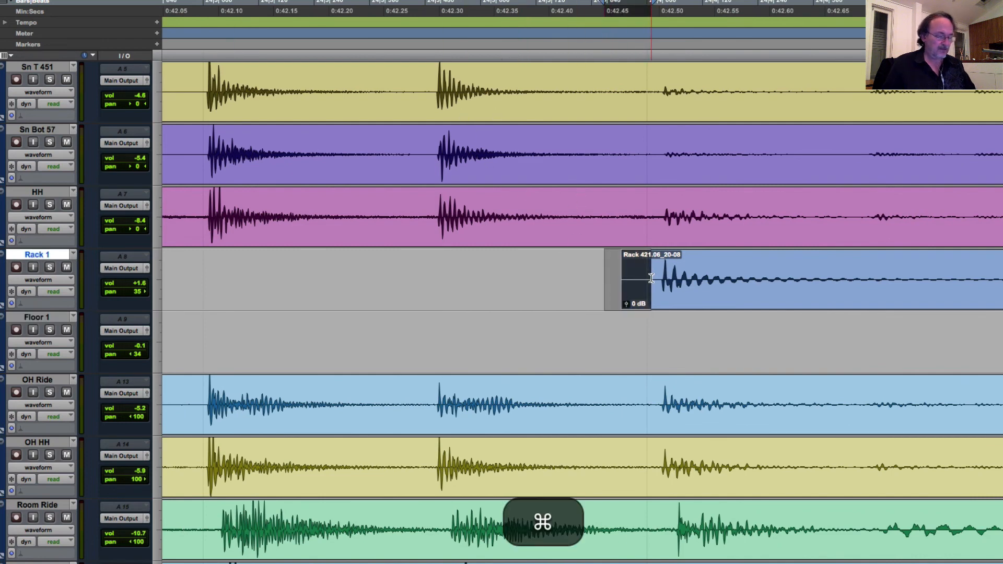
key("super+f")
key("Return")
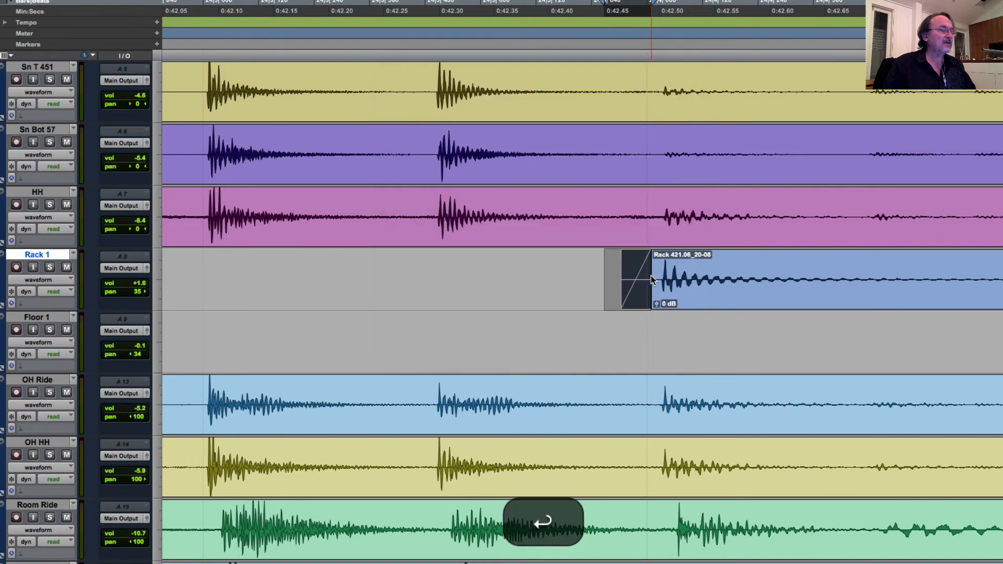
Solo Rack 1, audition the first tom hit, and trim the clip's end to about 0:43.6, before the next drum hit.
key("super+bracketleft")
left_click(50, 267)
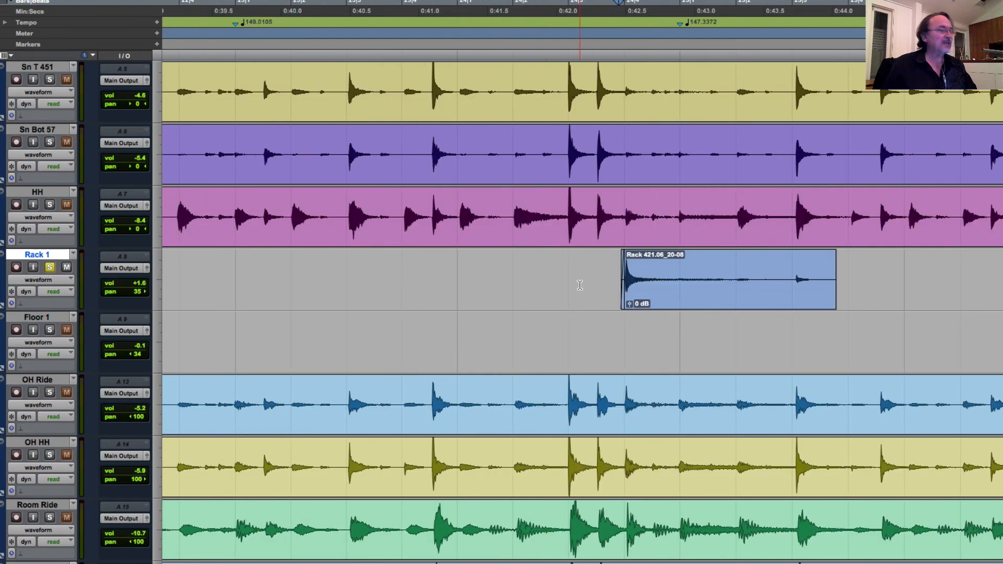
key("space")
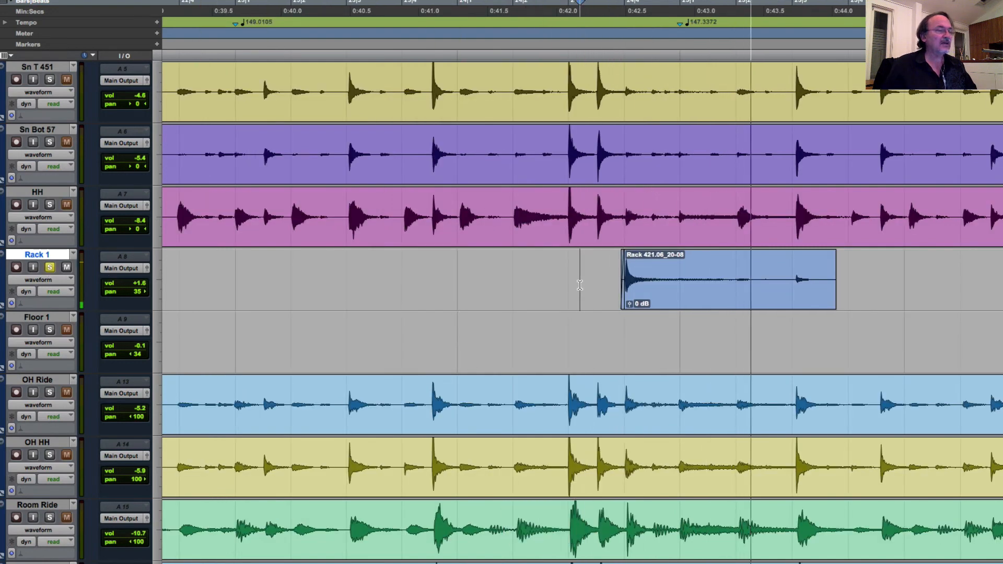
key("space")
left_click_drag(864, 277, 793, 283)
key("BackSpace")
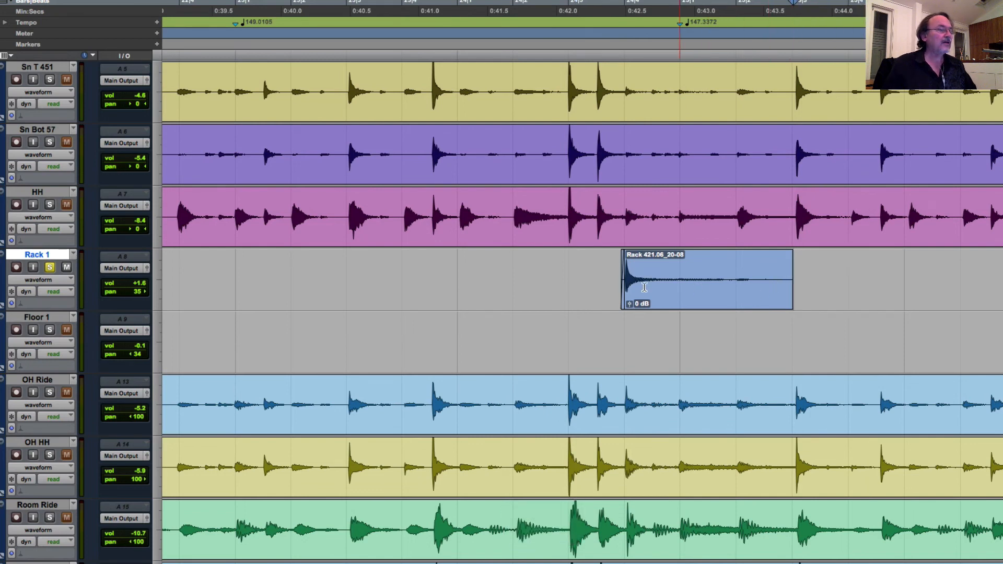
Play the trimmed first Rack 1 clip and add a fade-out from about 0:43.4 to its end.
key("space")
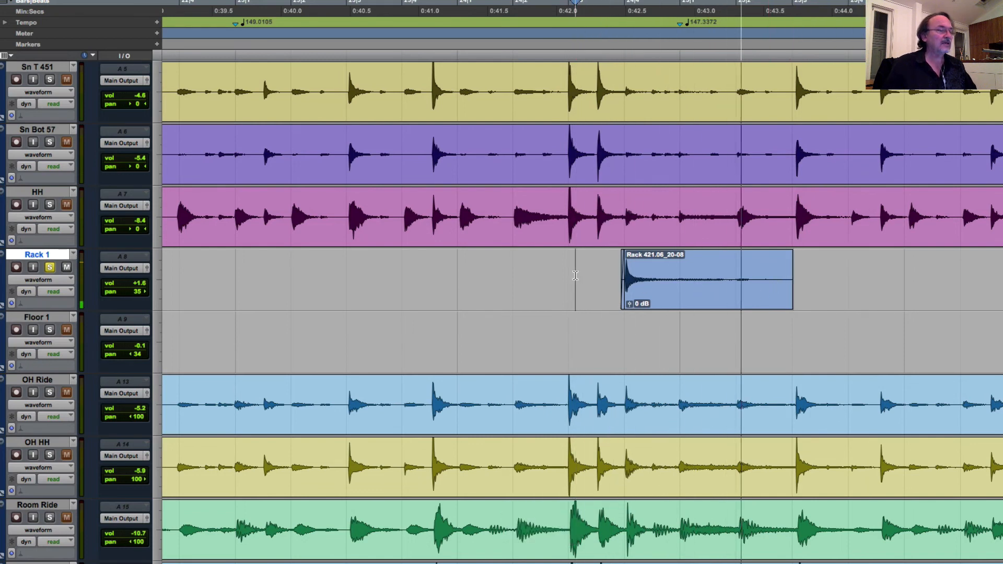
key("space")
left_click_drag(810, 279, 758, 283)
key("super+f")
key("Return")
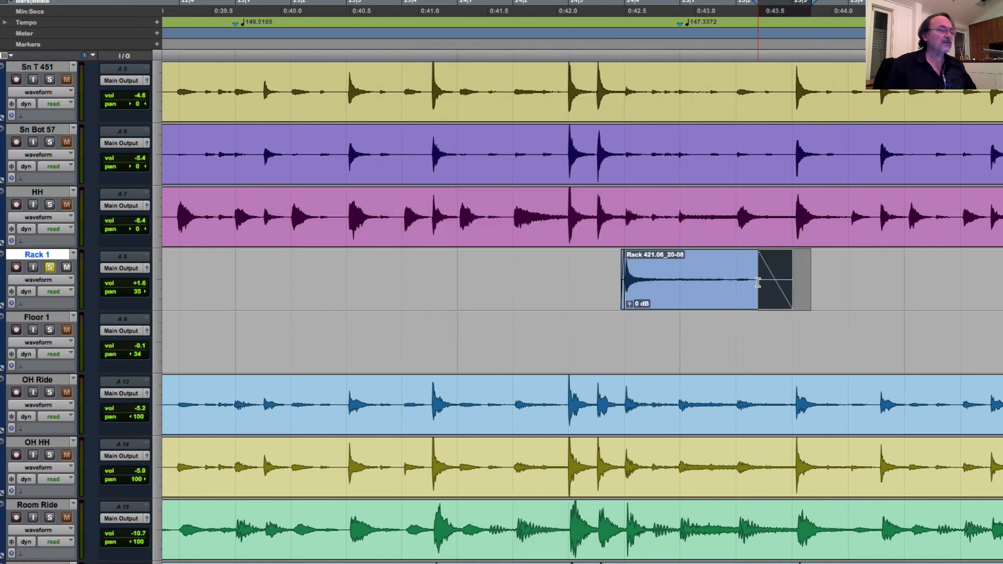
Audition the faded first Rack 1 hit soloed, clear the solo, and play it with the full kit.
left_click(518, 270)
key("space")
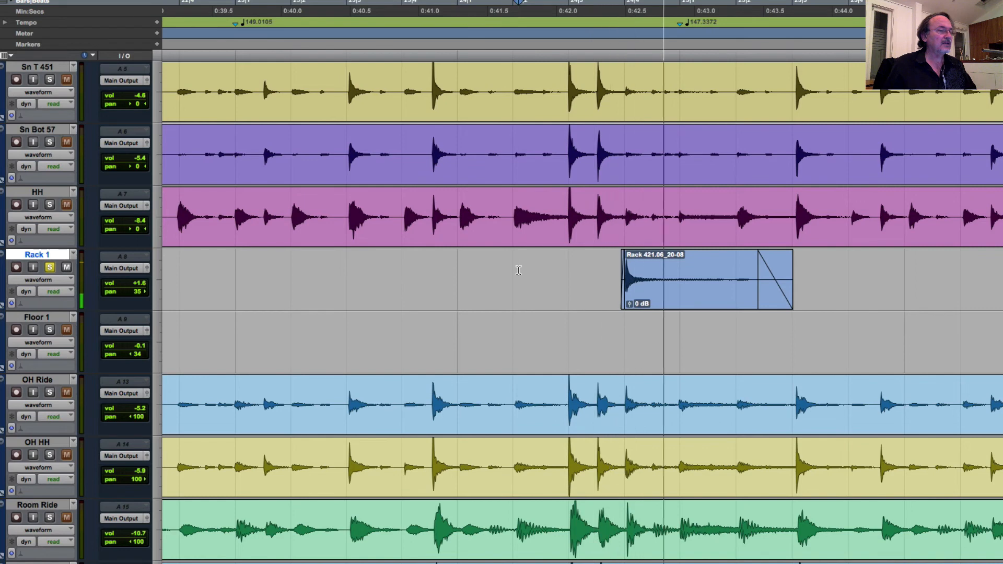
key("space")
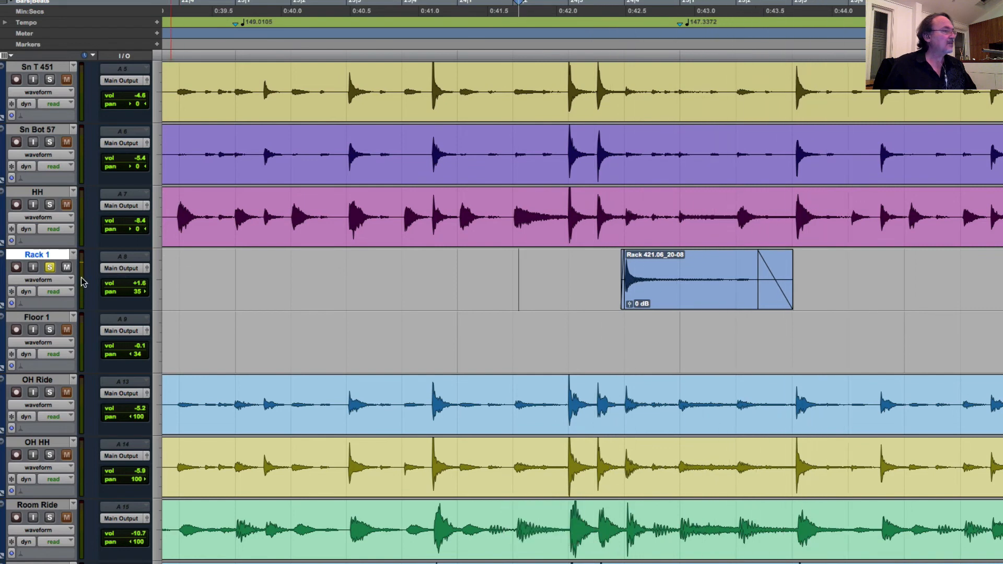
left_click(51, 267)
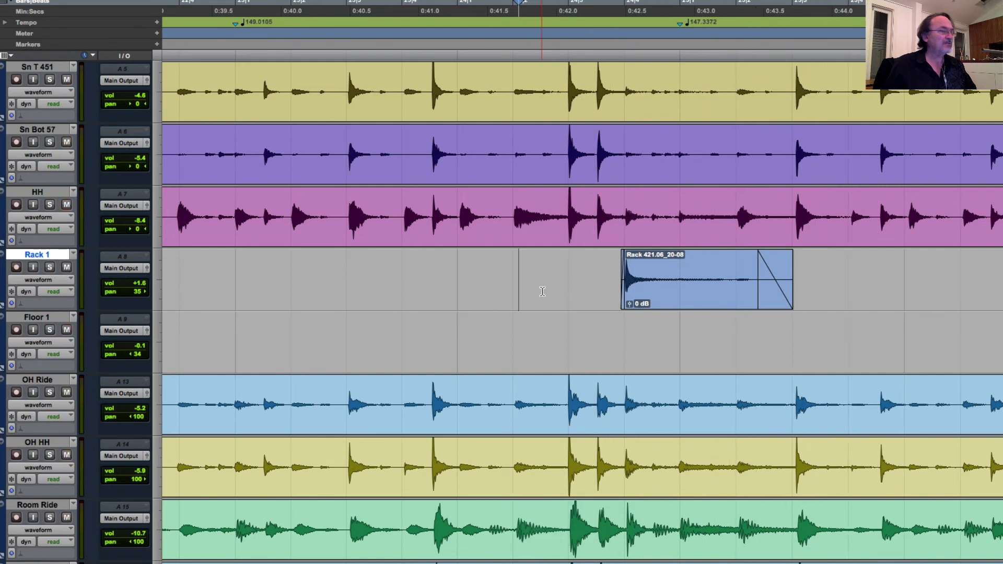
key("space")
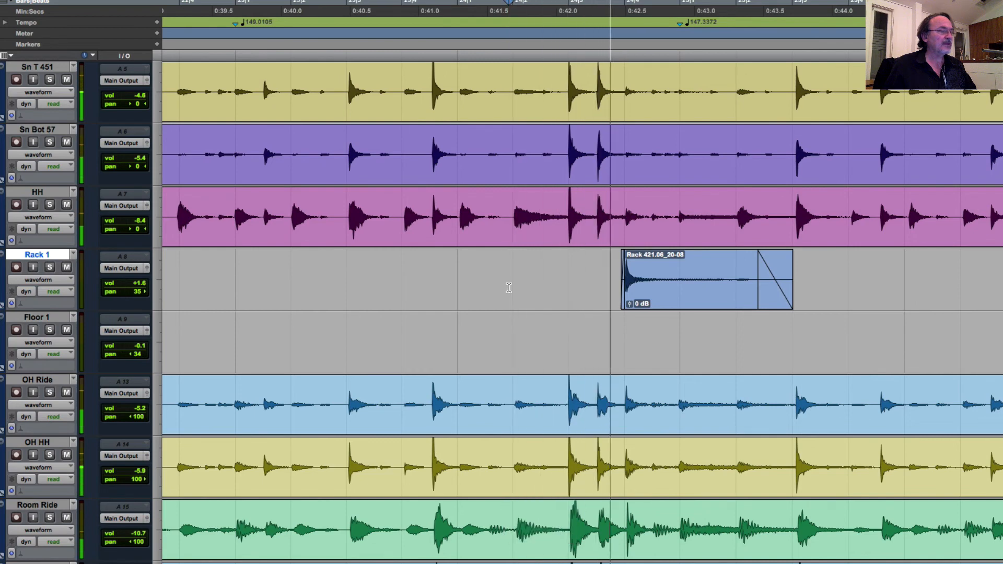
key("space")
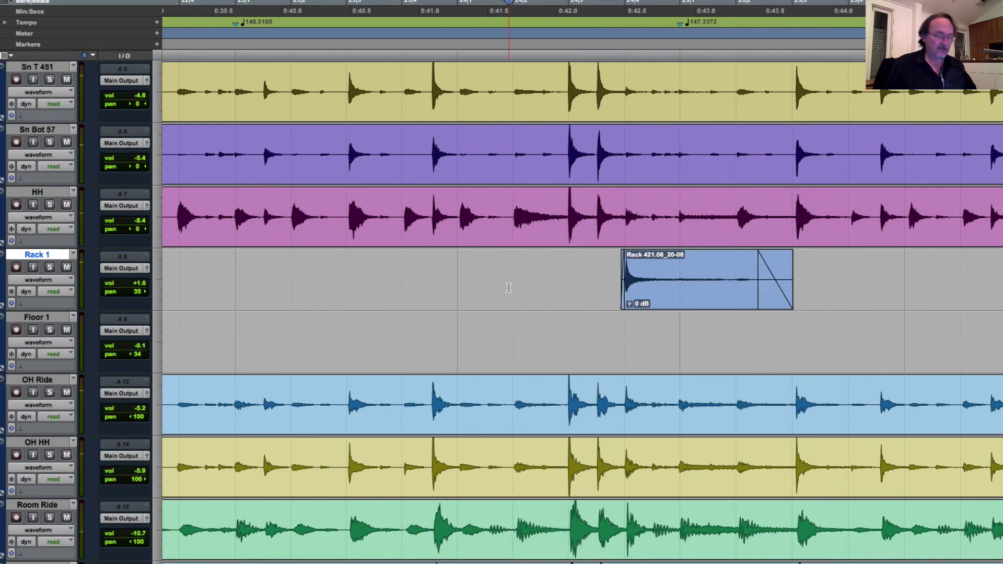
Mute the Room HH and Room Ride tracks and play the kit from about 0:40.5 through the first rack tom hit.
key("super")
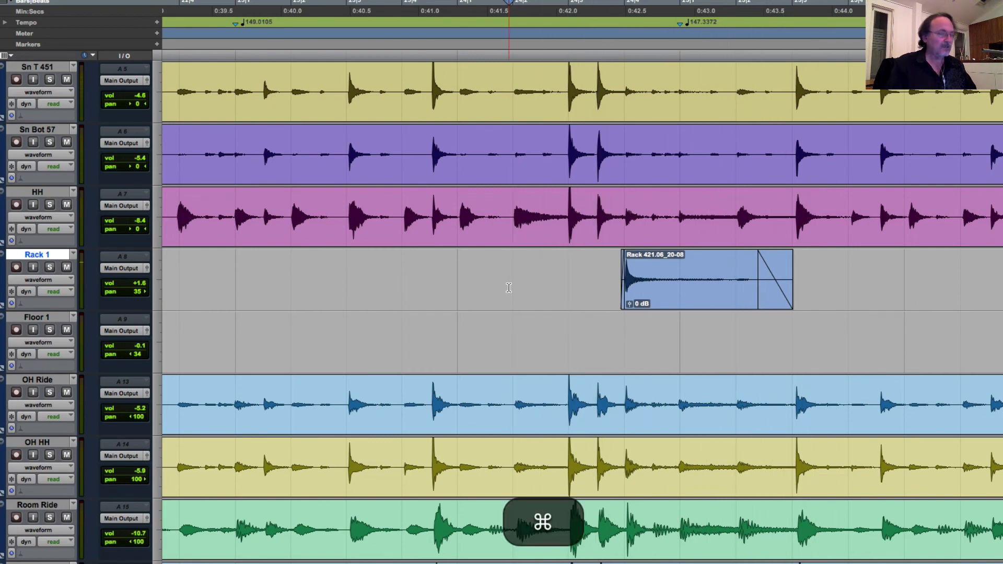
key("super+equal")
left_click(690, 227)
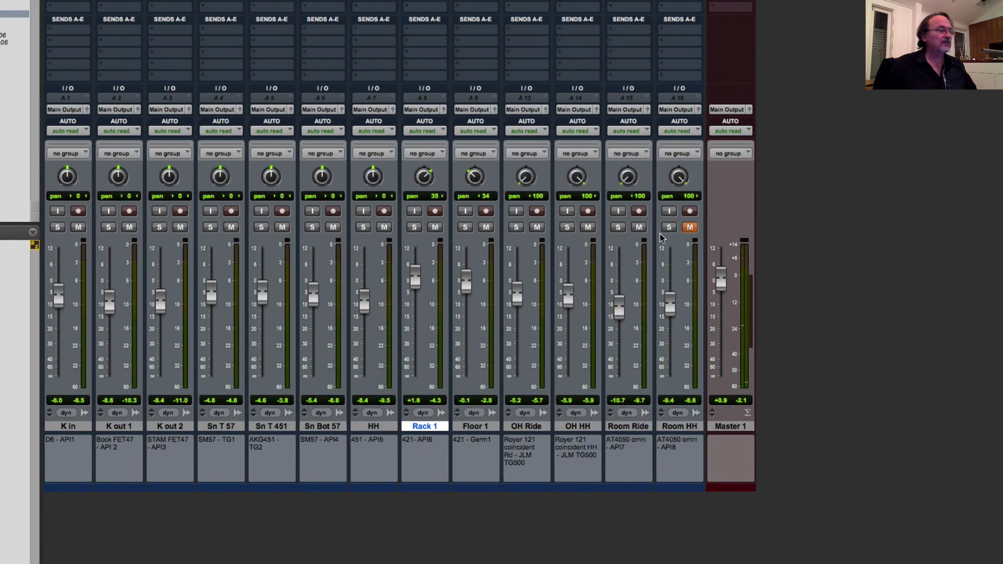
left_click(638, 228)
key("super+equal")
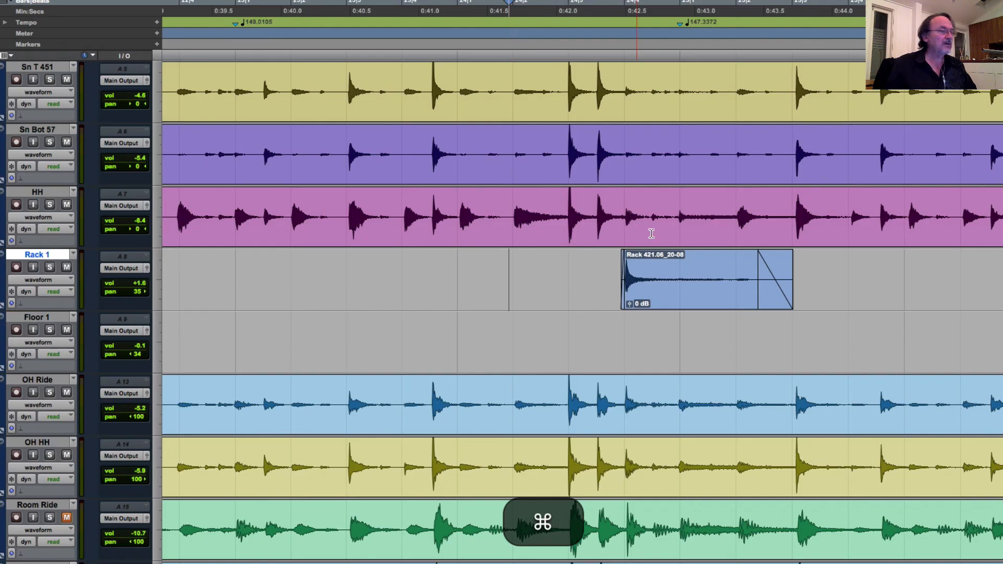
left_click(358, 269)
key("space")
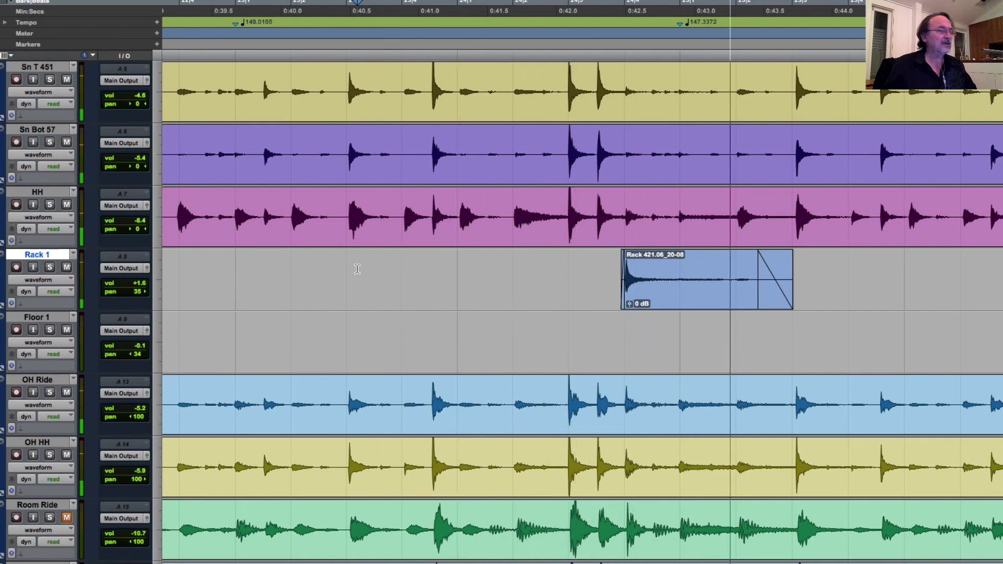
Trim the starts of the second Rack 1 and Floor 1 clips to just before their tom hits, and end the Rack 1 clip at about 0:56.2.
key("r")
key("r")
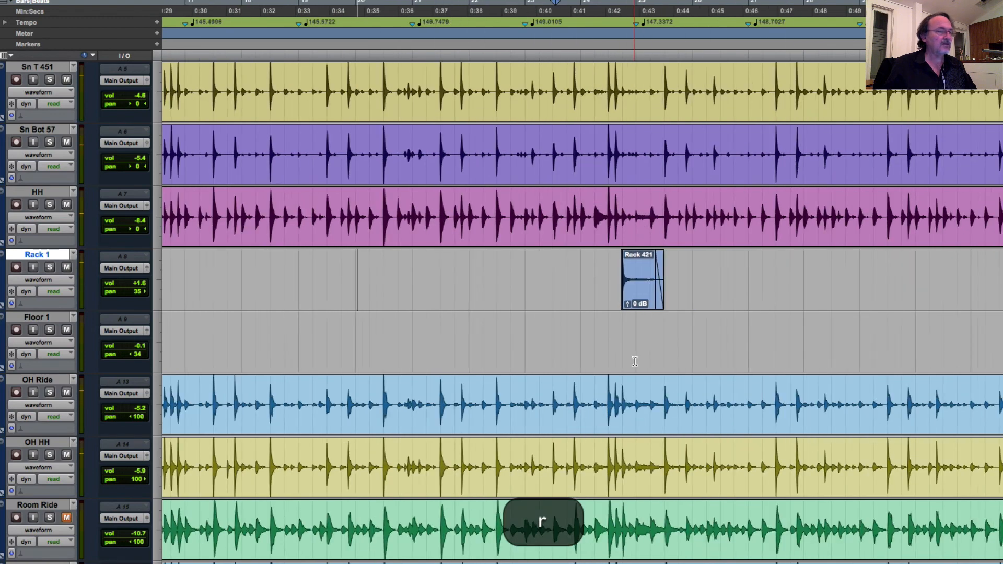
key("r")
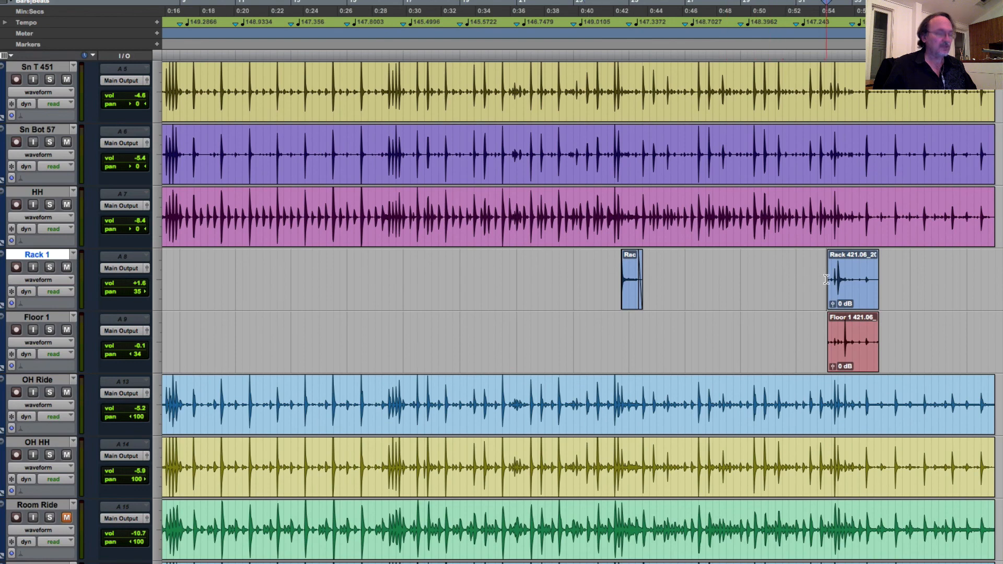
key("t")
key("t")
key("t")
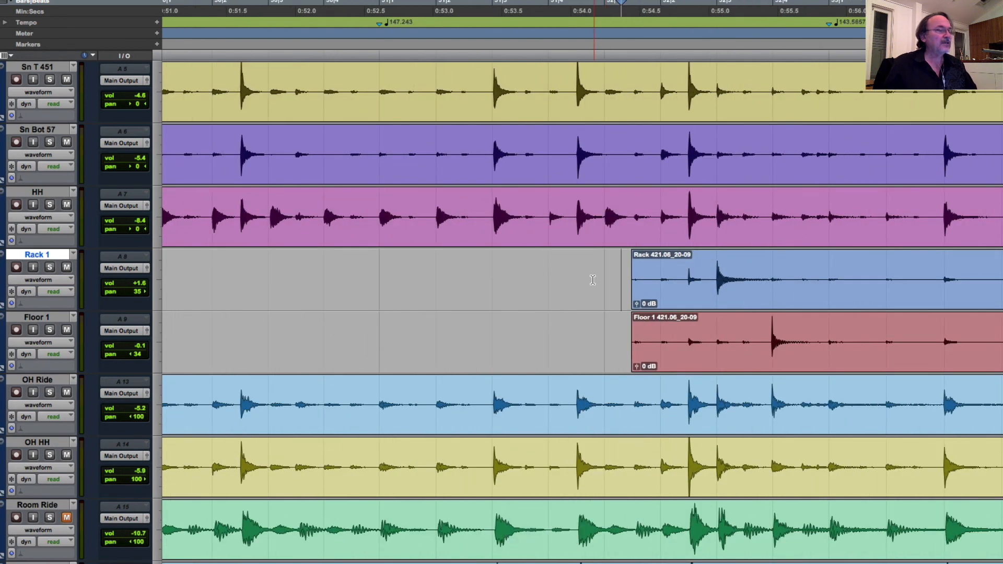
left_click_drag(594, 277, 714, 289)
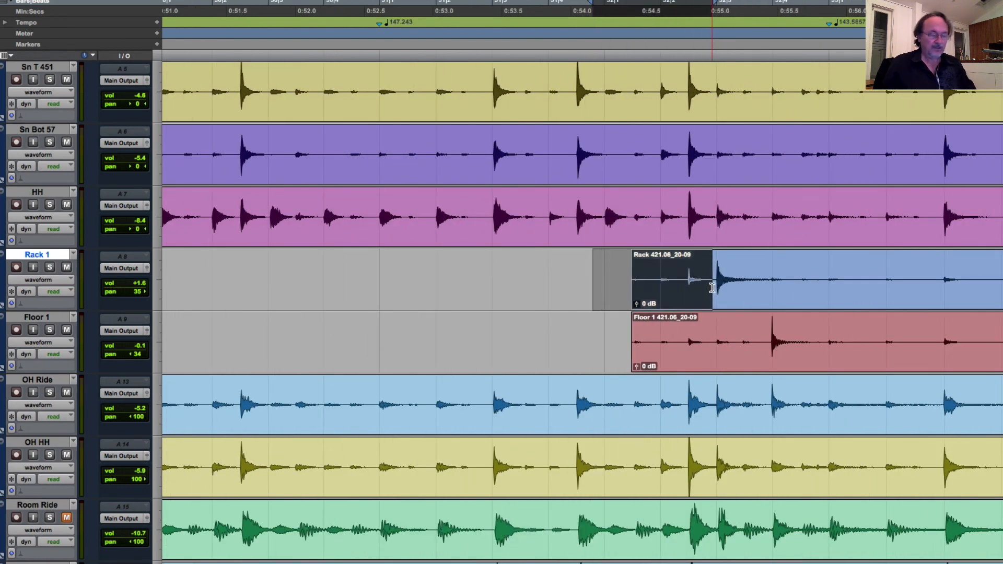
key("BackSpace")
left_click_drag(624, 330, 763, 328)
key("BackSpace")
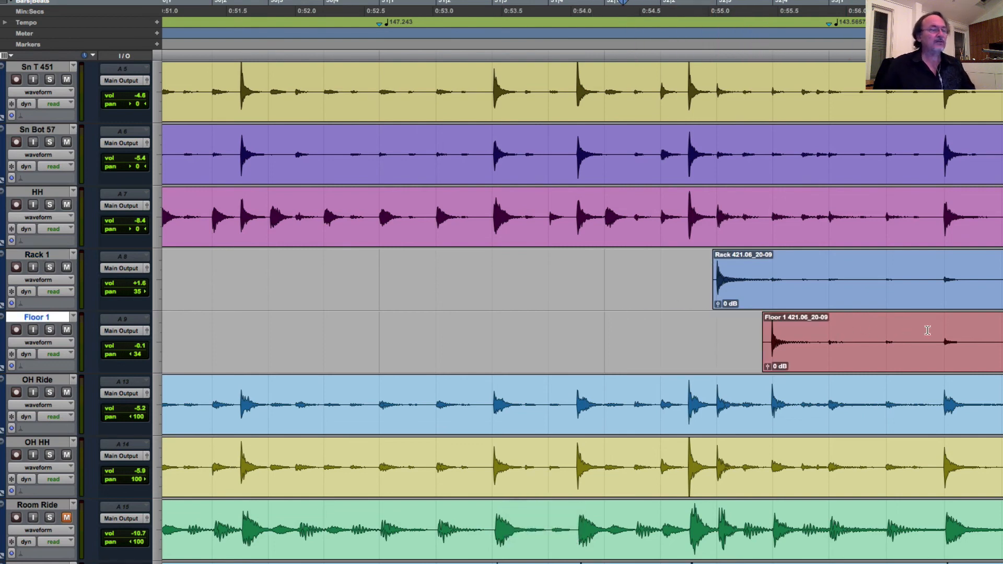
left_click_drag(995, 289, 886, 288)
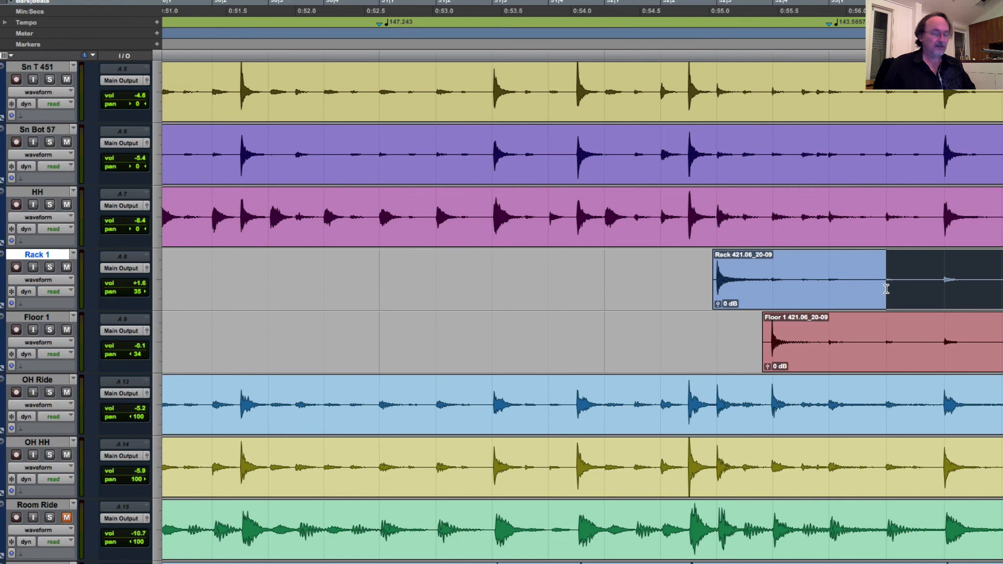
key("BackSpace")
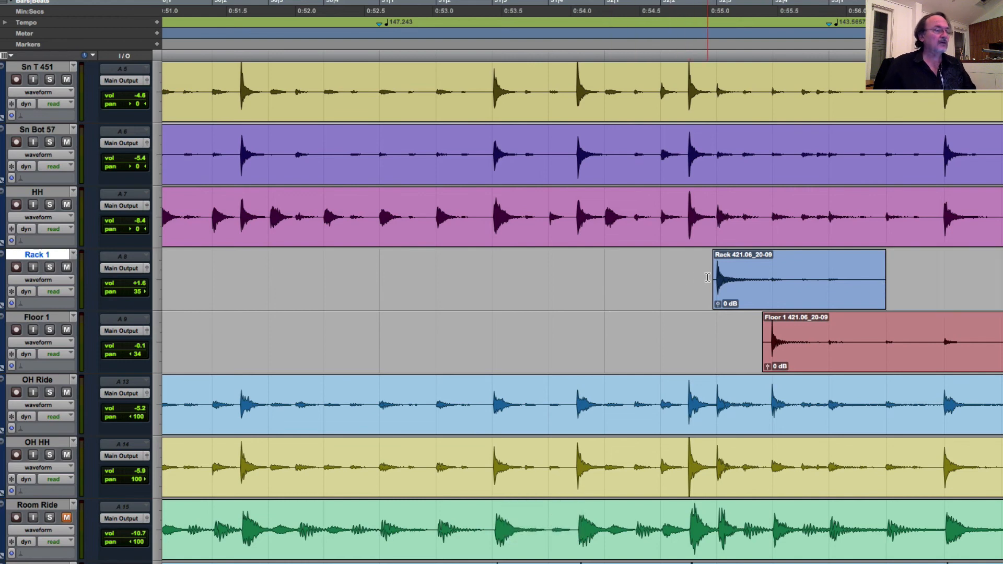
Solo Rack 1, play into the second tom hit, and add a short fade-in to that clip ending just before the hit.
key("t")
key("t")
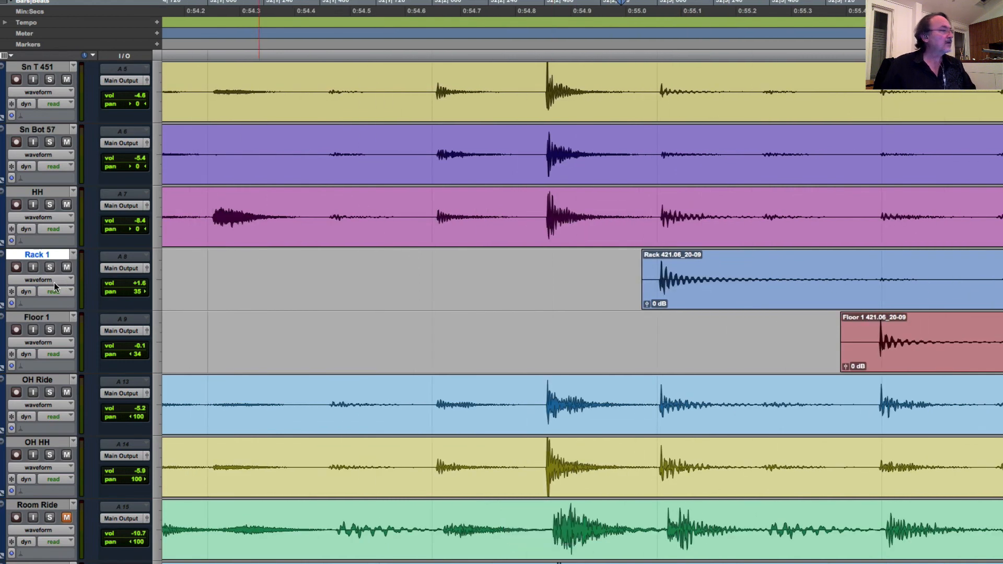
left_click(49, 268)
key("space")
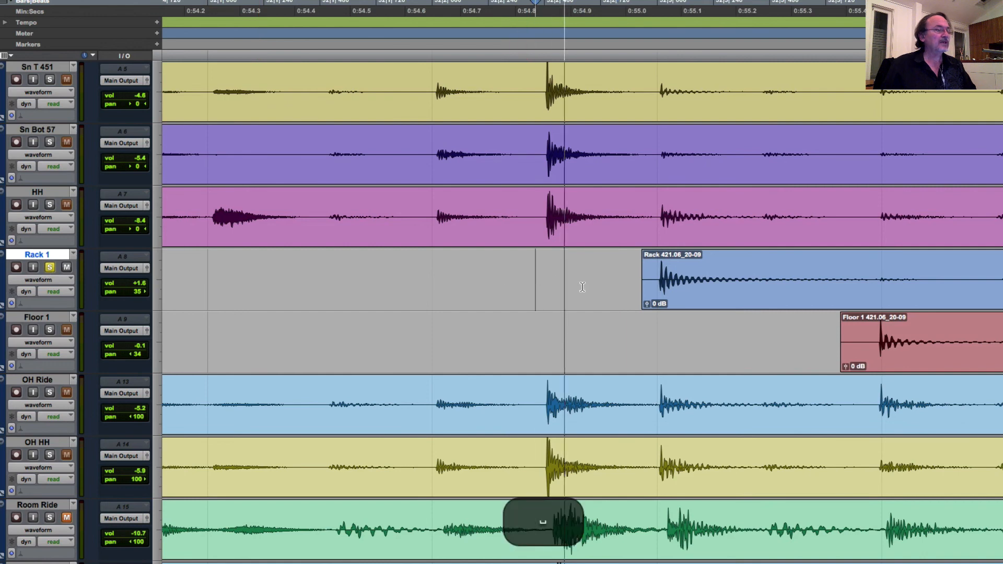
left_click(649, 278)
key("space")
left_click_drag(652, 277, 619, 279)
key("super+f")
key("Return")
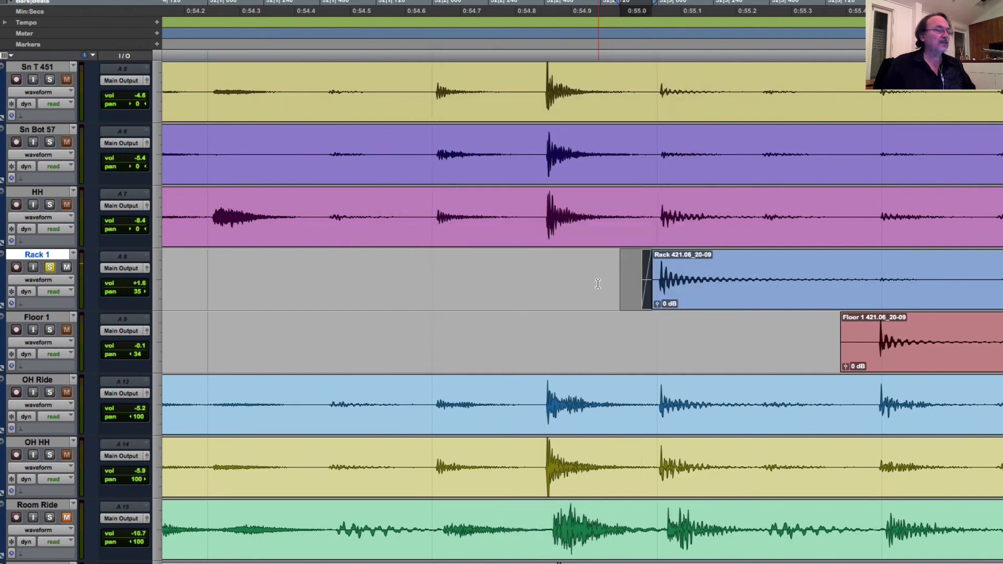
Audition the second Rack 1 clip from about 0:54.7 and add a fade-out from about 0:55.7 to its end.
left_click(598, 283)
key("super+bracketleft")
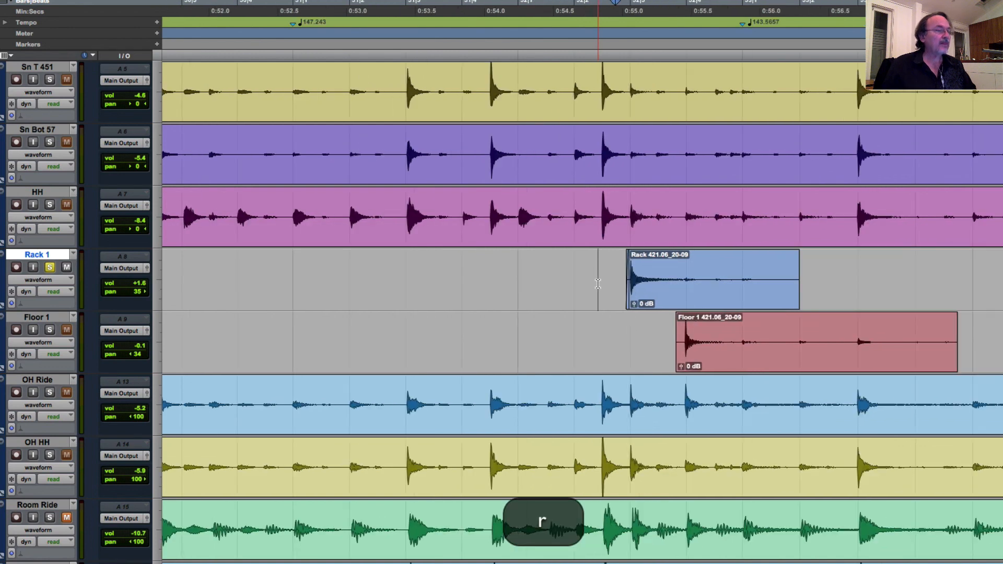
key("space")
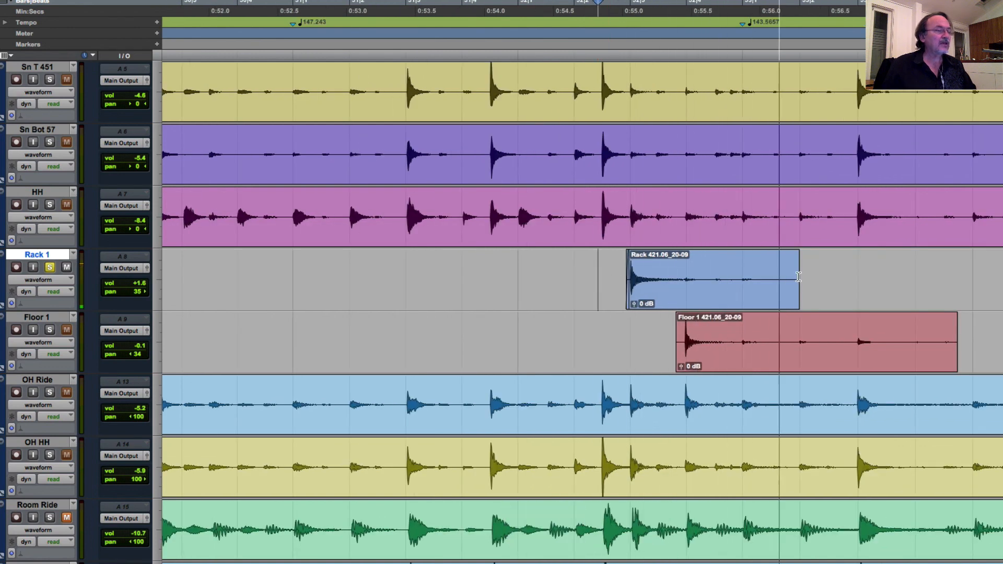
left_click_drag(809, 280, 726, 282)
key("super+f")
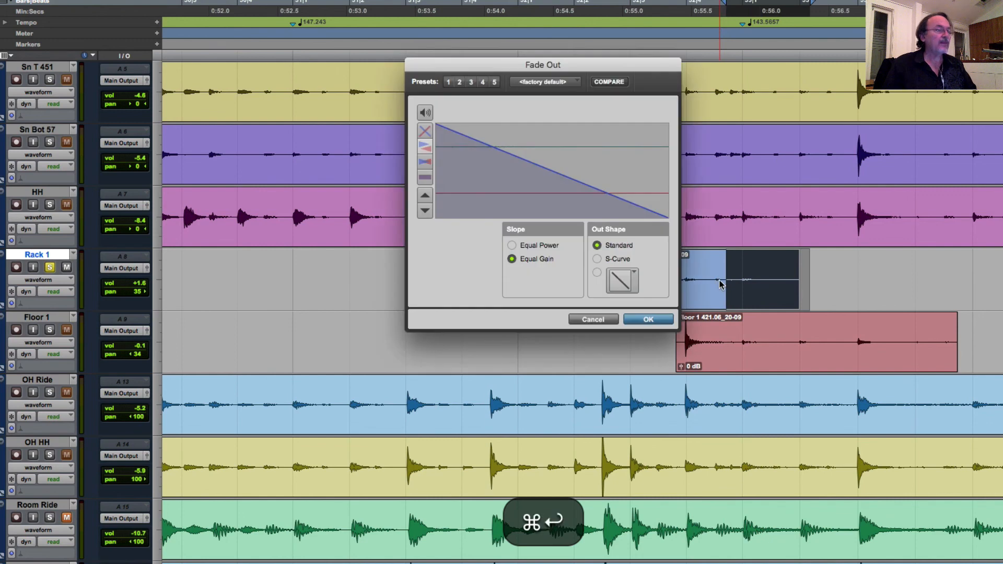
key("Return")
Play the soloed second Rack 1 clip from just before its fade-in to the end of its fade-out.
left_click(556, 283)
left_click(586, 280)
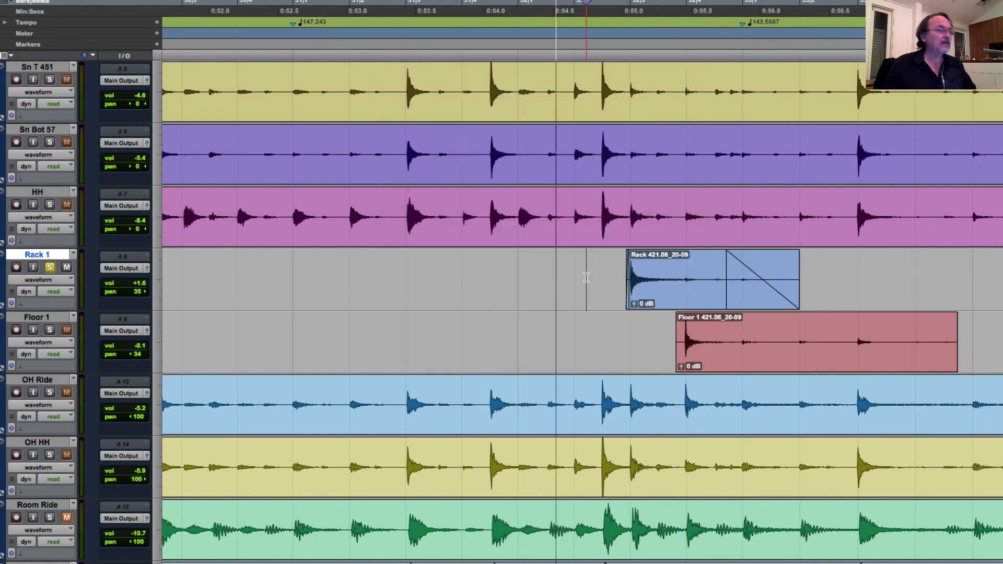
key("space")
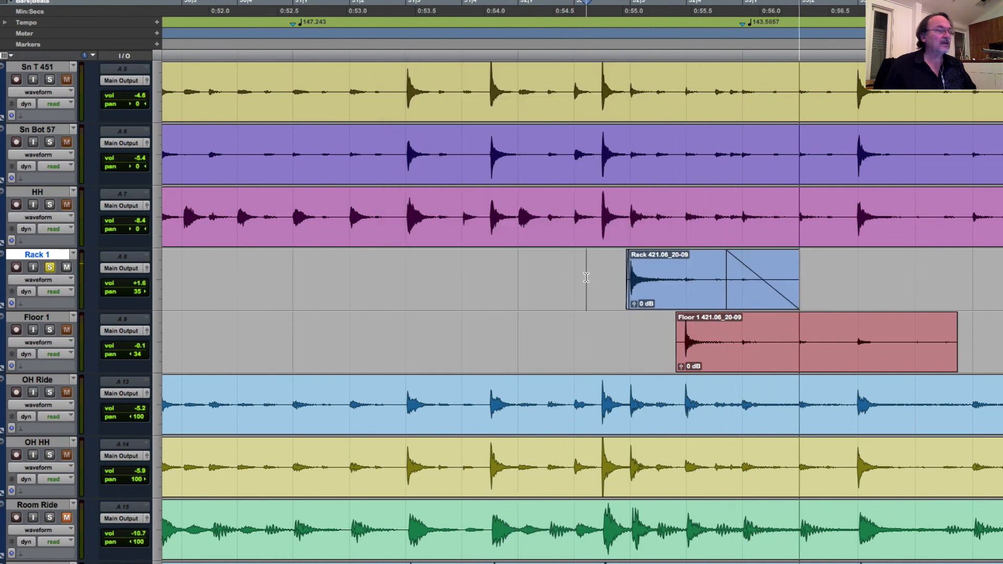
key("space")
Add a short fade-in to the Floor 1 clip near 0:55.3, ending just before the floor tom hit.
left_click(685, 340)
left_click_drag(684, 338, 656, 340)
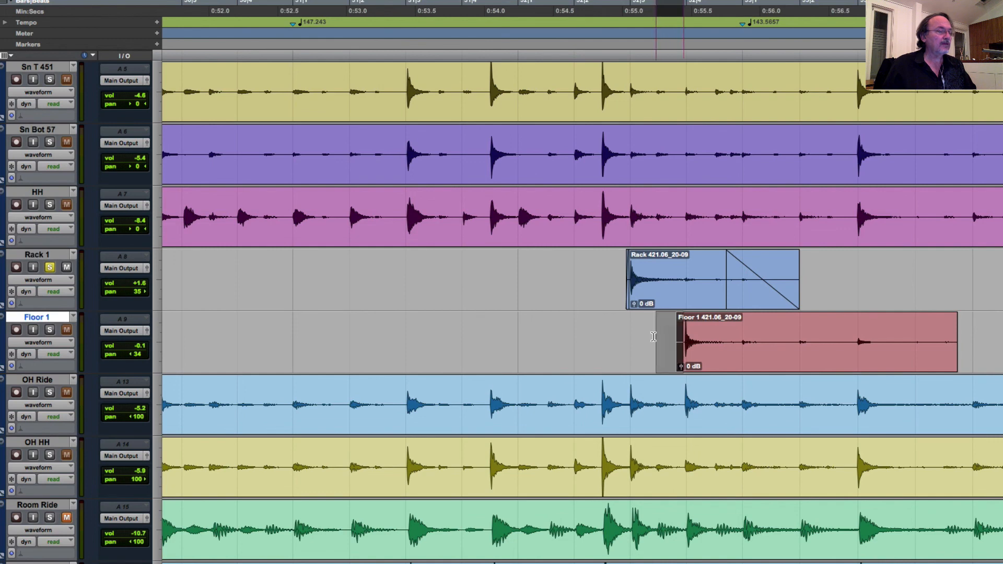
key("super+f")
key("Return")
left_click(640, 340)
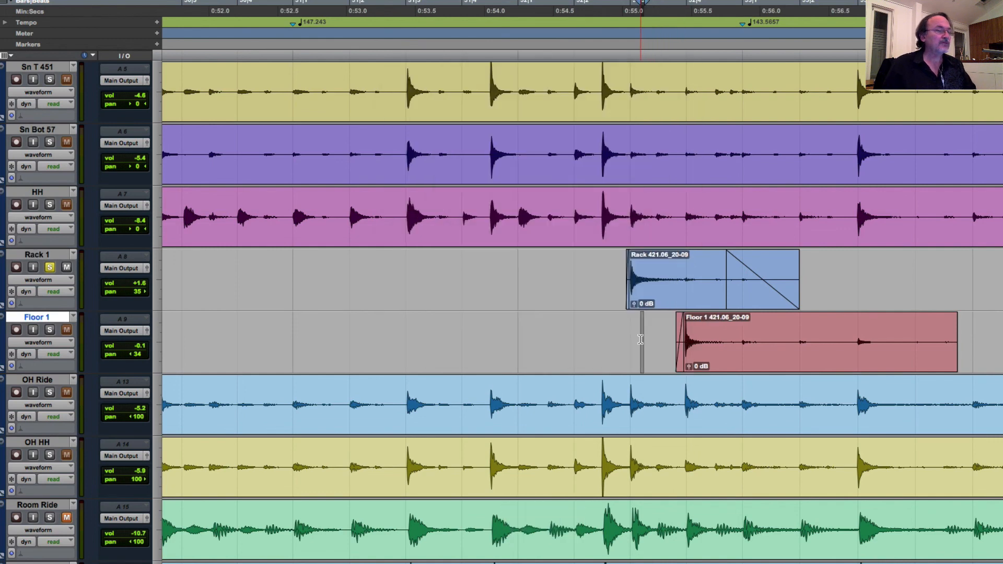
Solo Floor 1, play its clip, and cut off the clip's tail after about 0:56.0.
left_click(50, 330)
key("space")
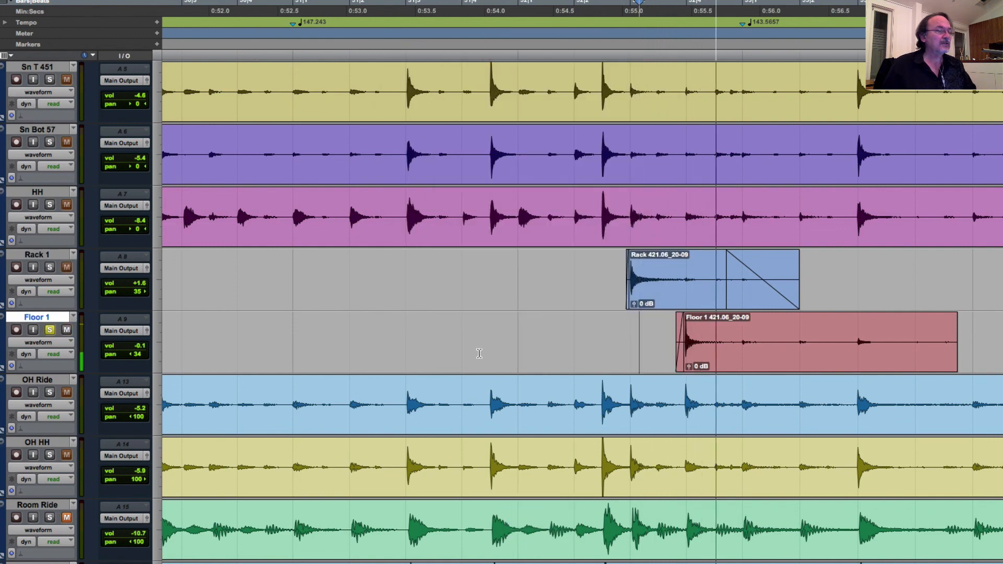
key("space")
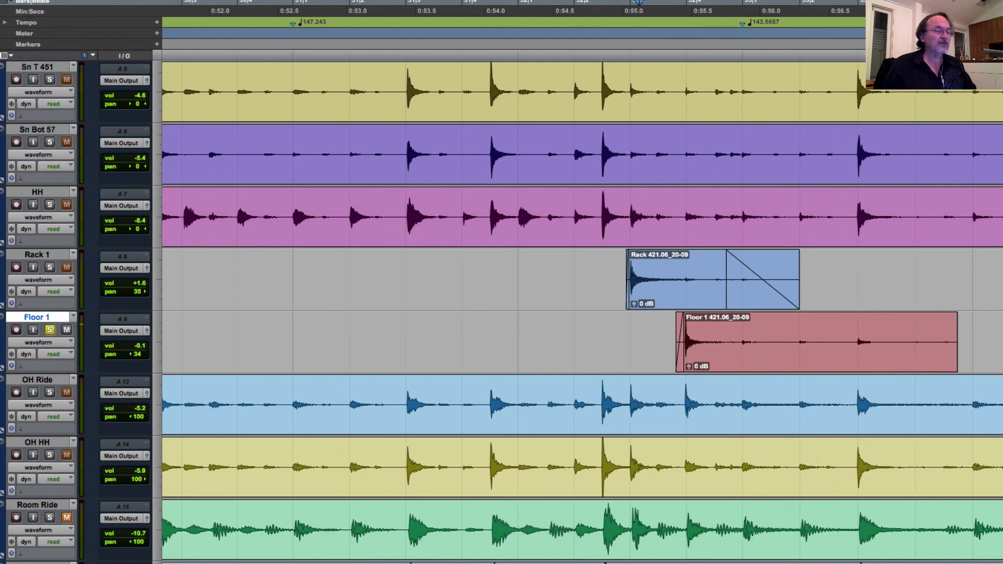
left_click_drag(966, 342, 766, 352)
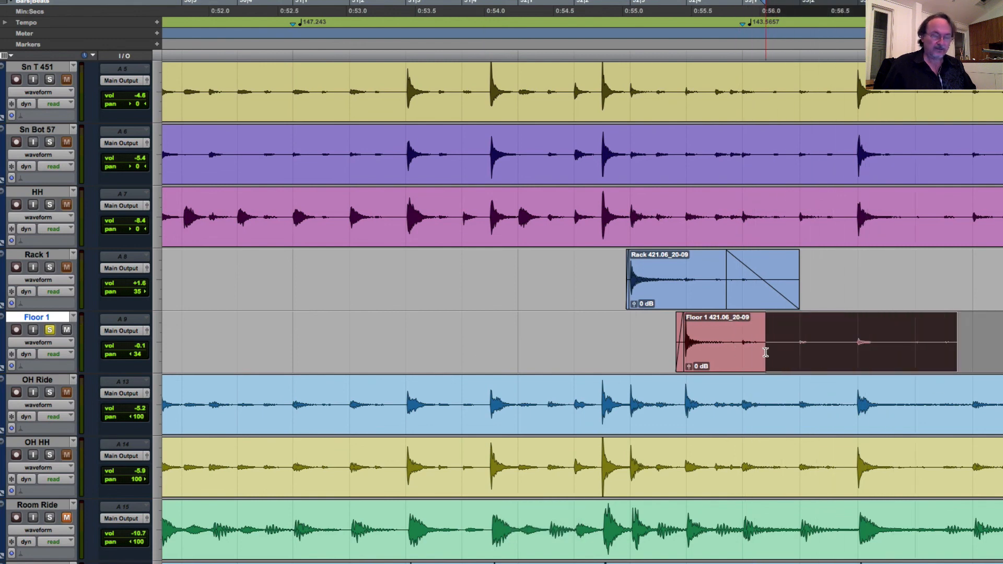
key("BackSpace")
Audition the trimmed Floor 1 clip, extend its end to about 0:56.2, and start playback again just before the clip.
left_click(593, 341)
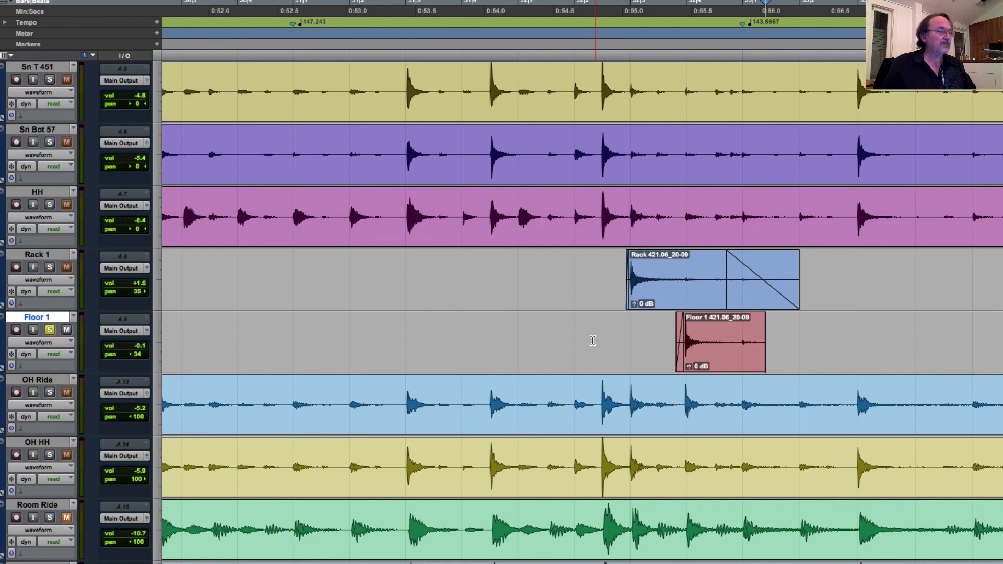
key("space")
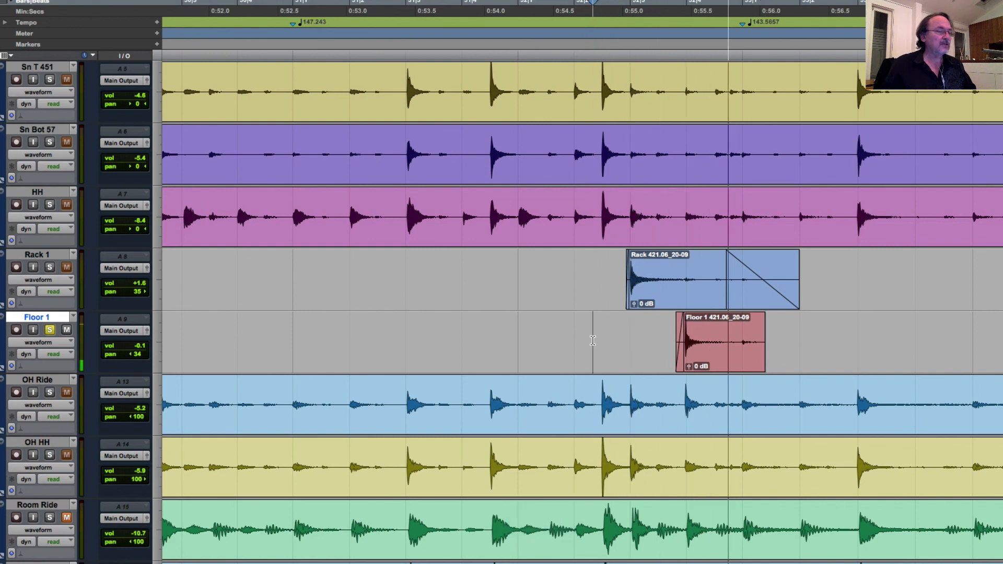
key("space")
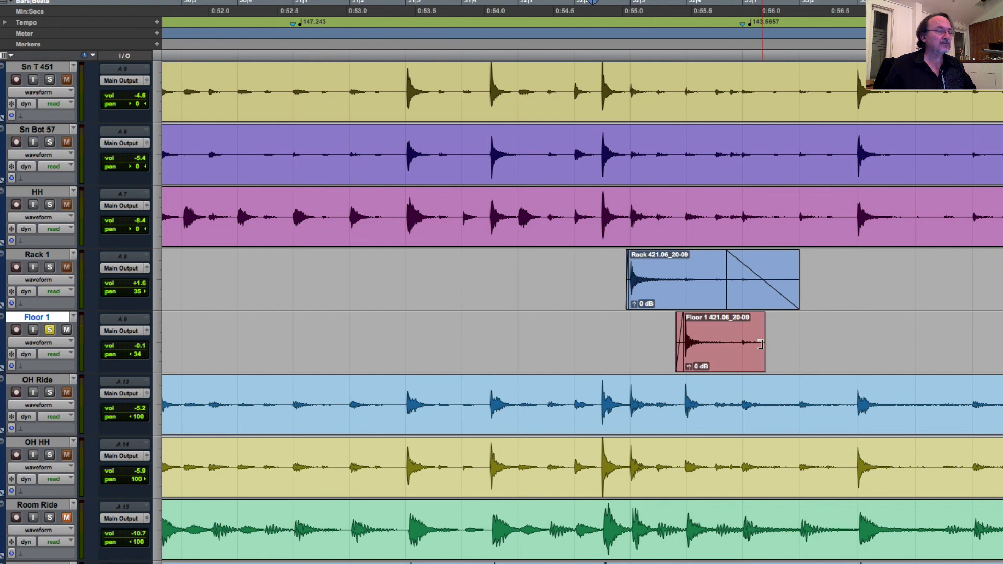
left_click_drag(760, 353, 804, 352)
left_click(627, 342)
key("space")
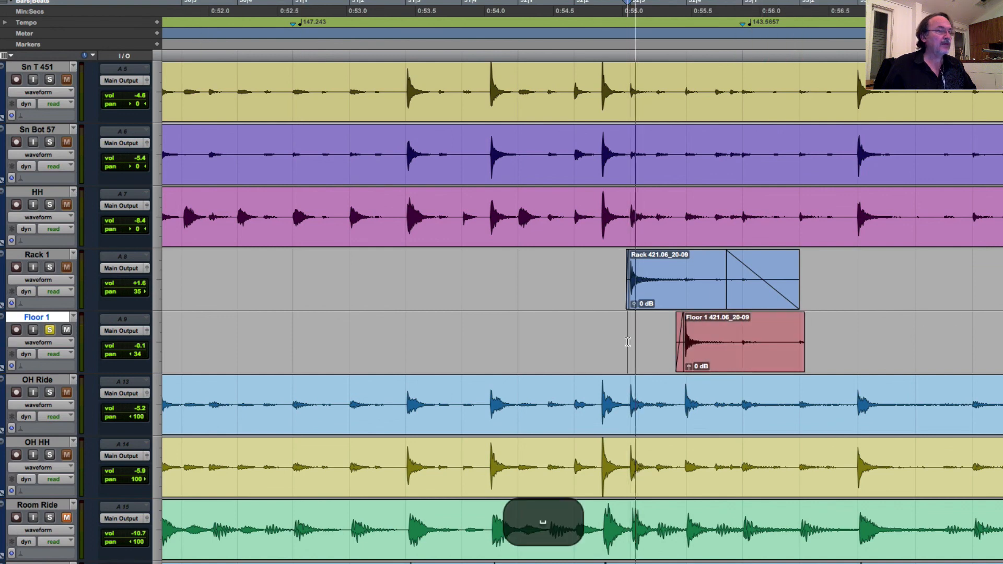
key("space")
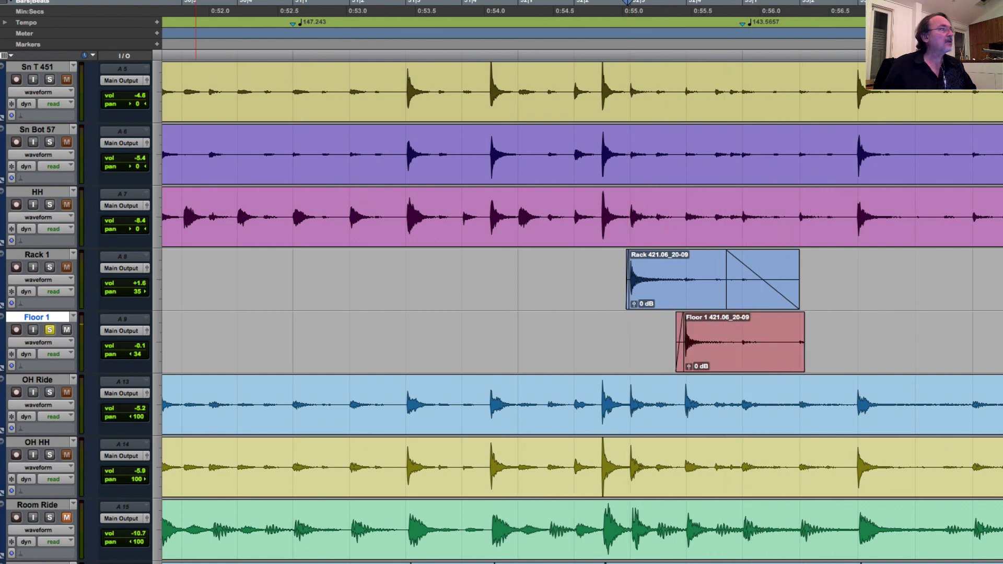
Add a fade-out to the Floor 1 clip from about 0:55.9 to its end and clear the track's solo.
left_click_drag(827, 368, 761, 357)
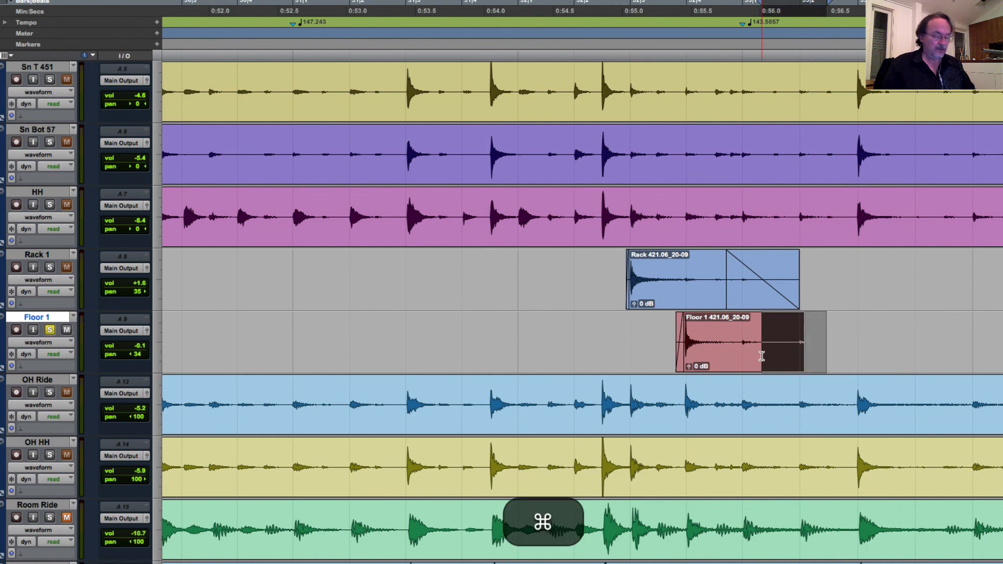
key("super+f")
key("Return")
left_click(517, 341)
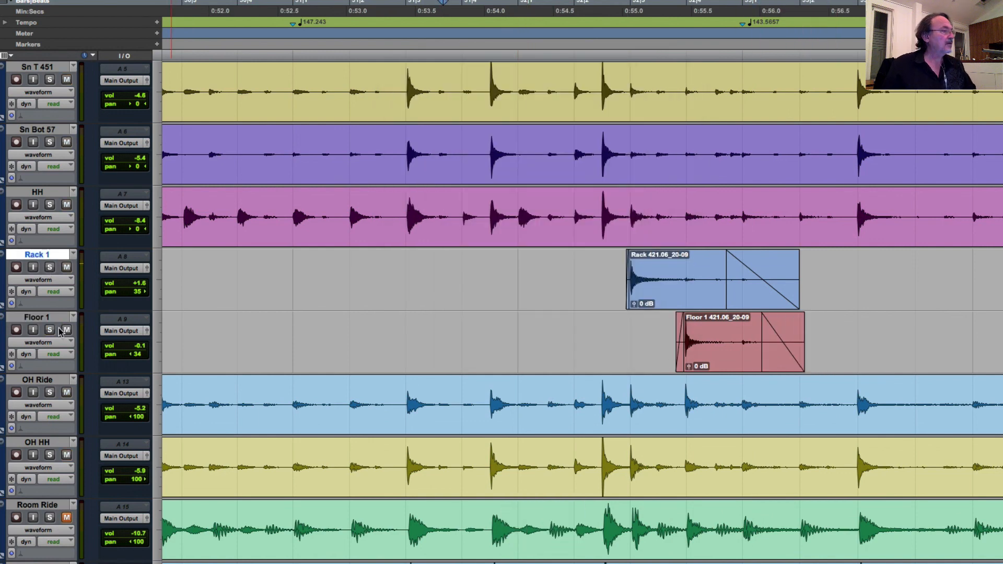
Play the full drum mix from about 0:52.3 through the edited Rack 1 and Floor 1 hits.
left_click(222, 167)
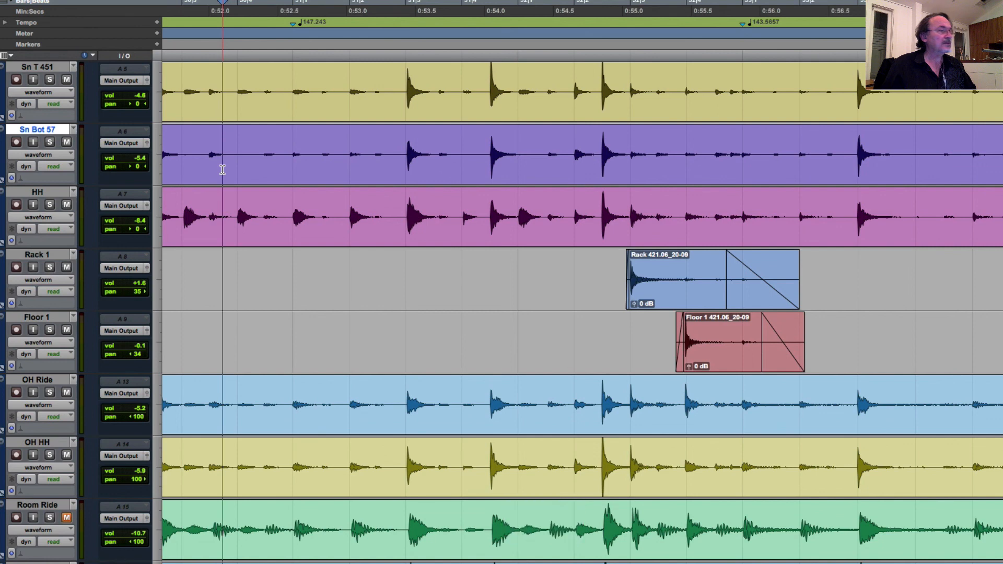
left_click(263, 161)
key("space")
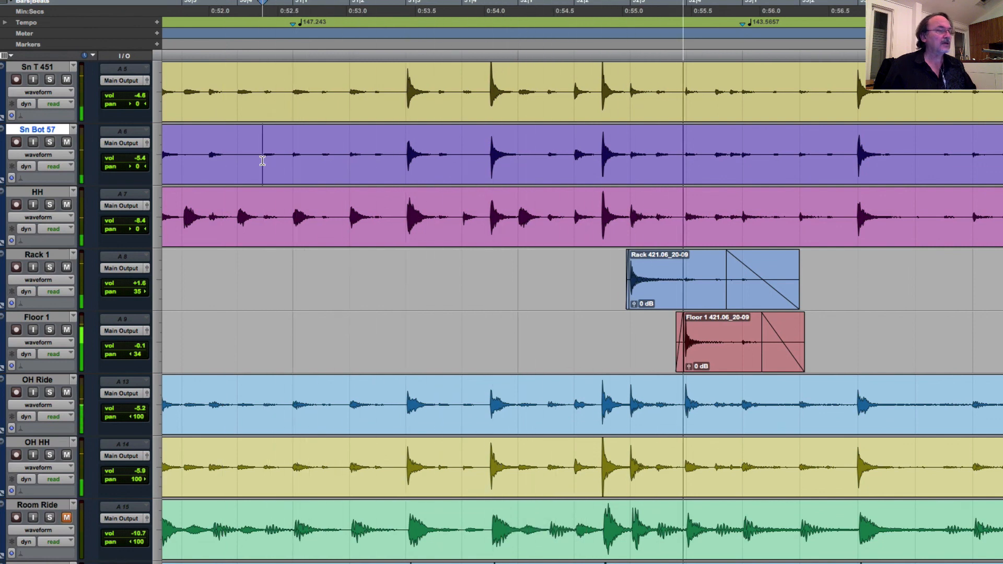
key("space")
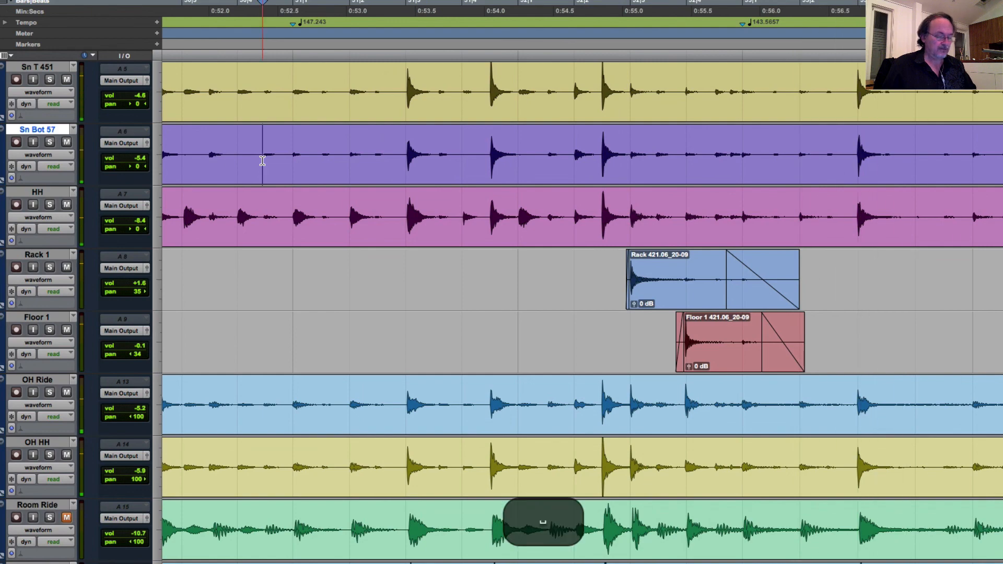
Show the full length of the drum recording in the timeline.
key("r")
key("r")
key("r")
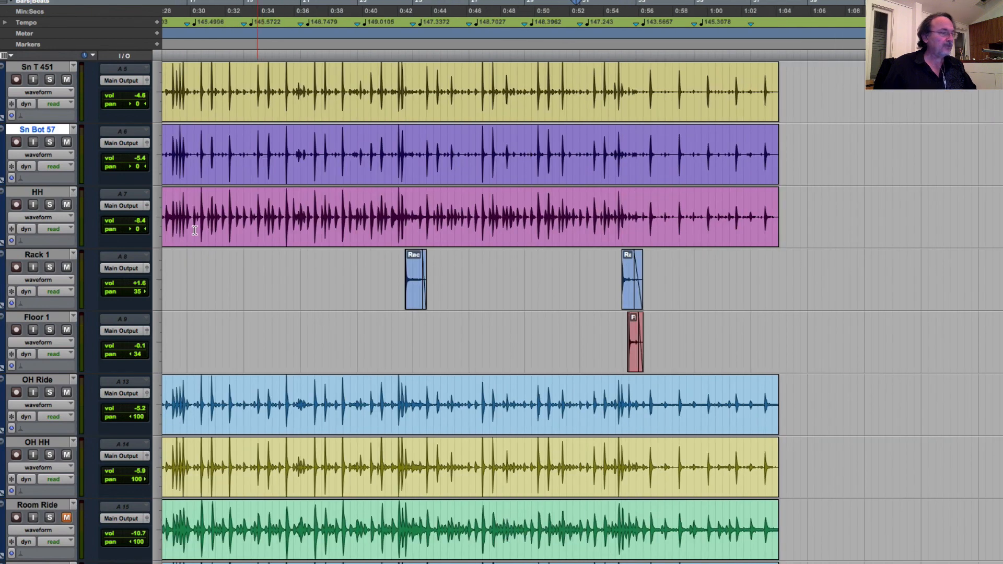
key("r")
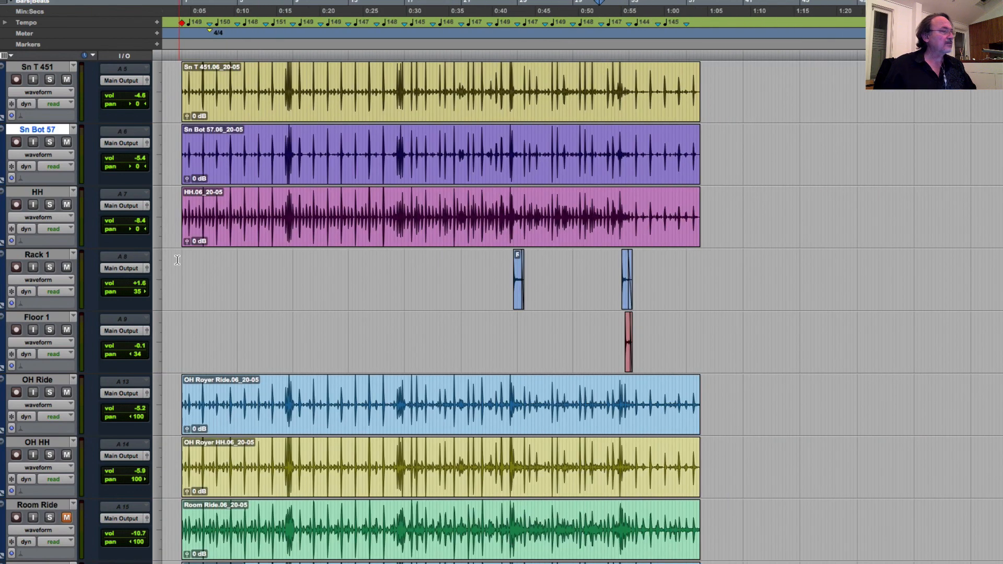